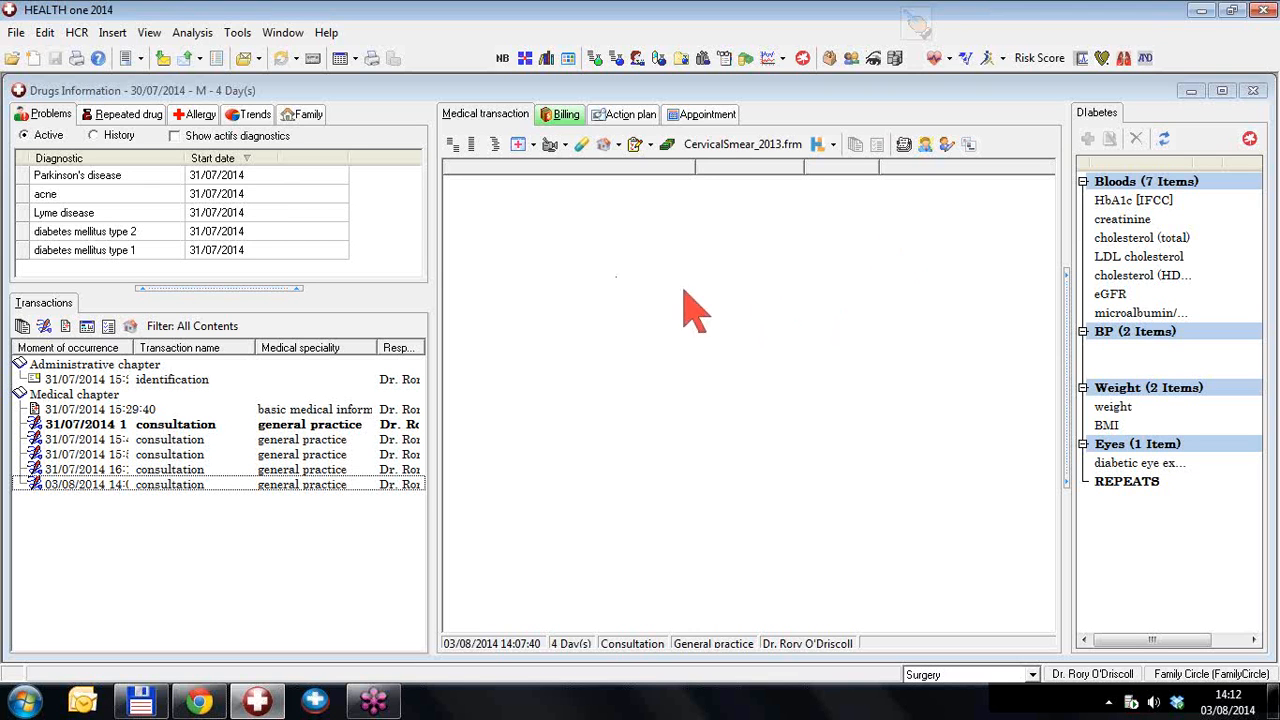
Search the prescription manager's drug list for "sinemet" and open SINEMET 10MG/100MG TABS for editing
{"action": "left_click", "coordinate": [586, 157]}
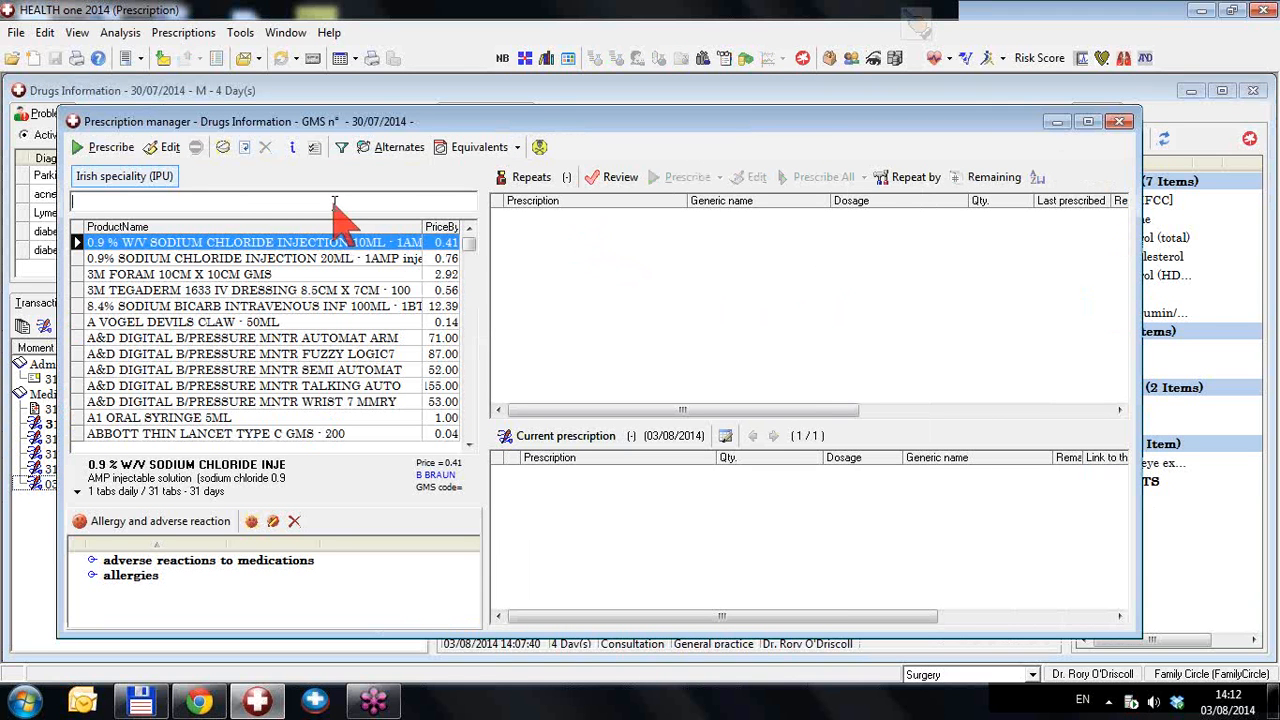
{"action": "type", "text": "sinemet"}
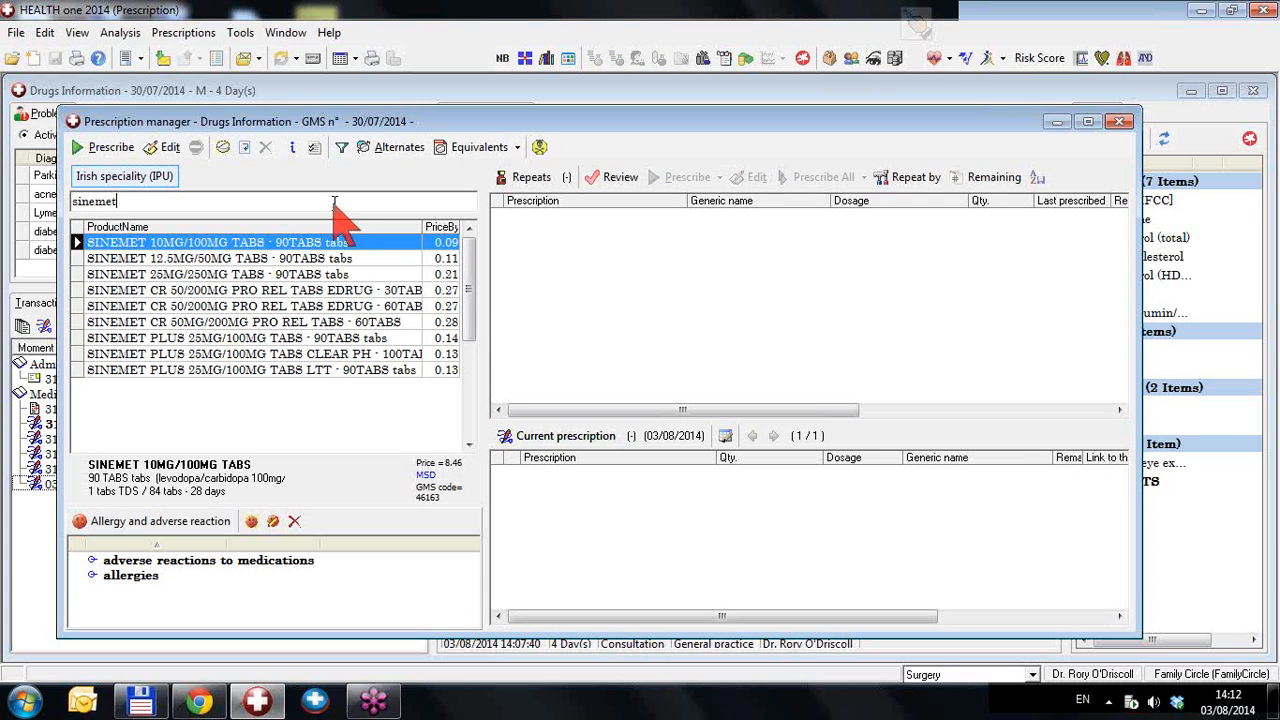
{"action": "left_click", "coordinate": [241, 244]}
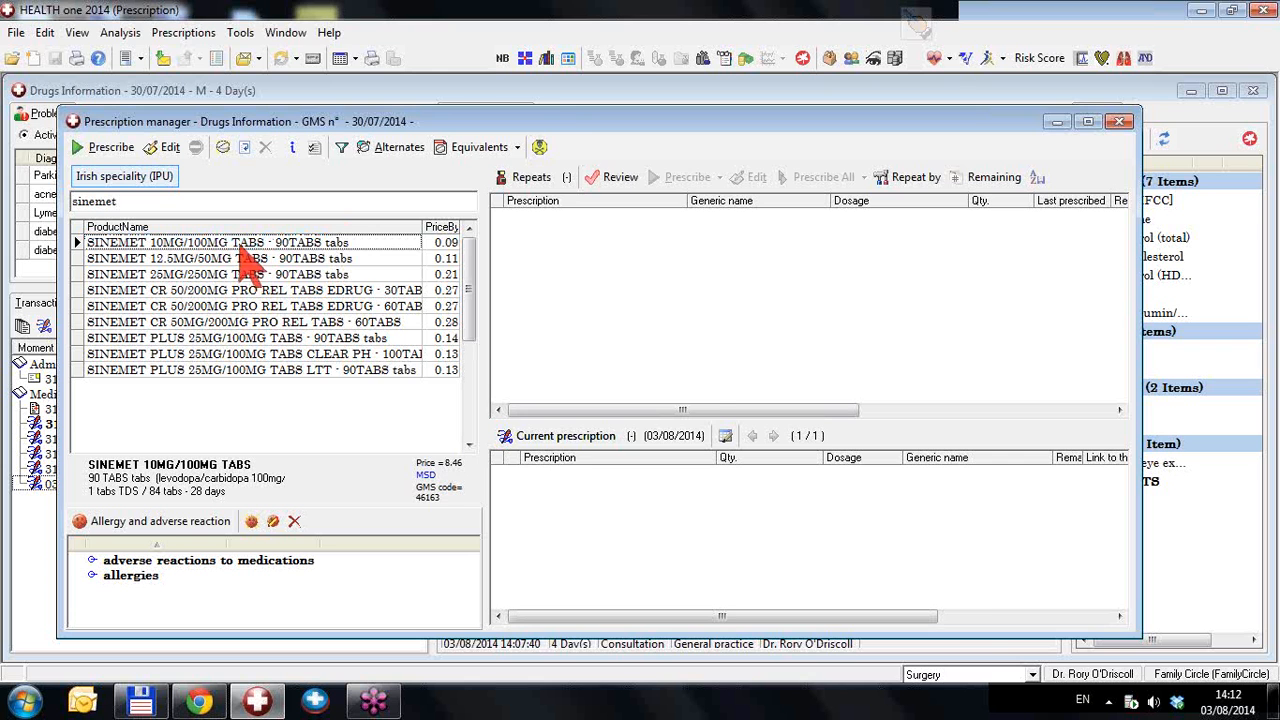
{"action": "double_click", "coordinate": [240, 243]}
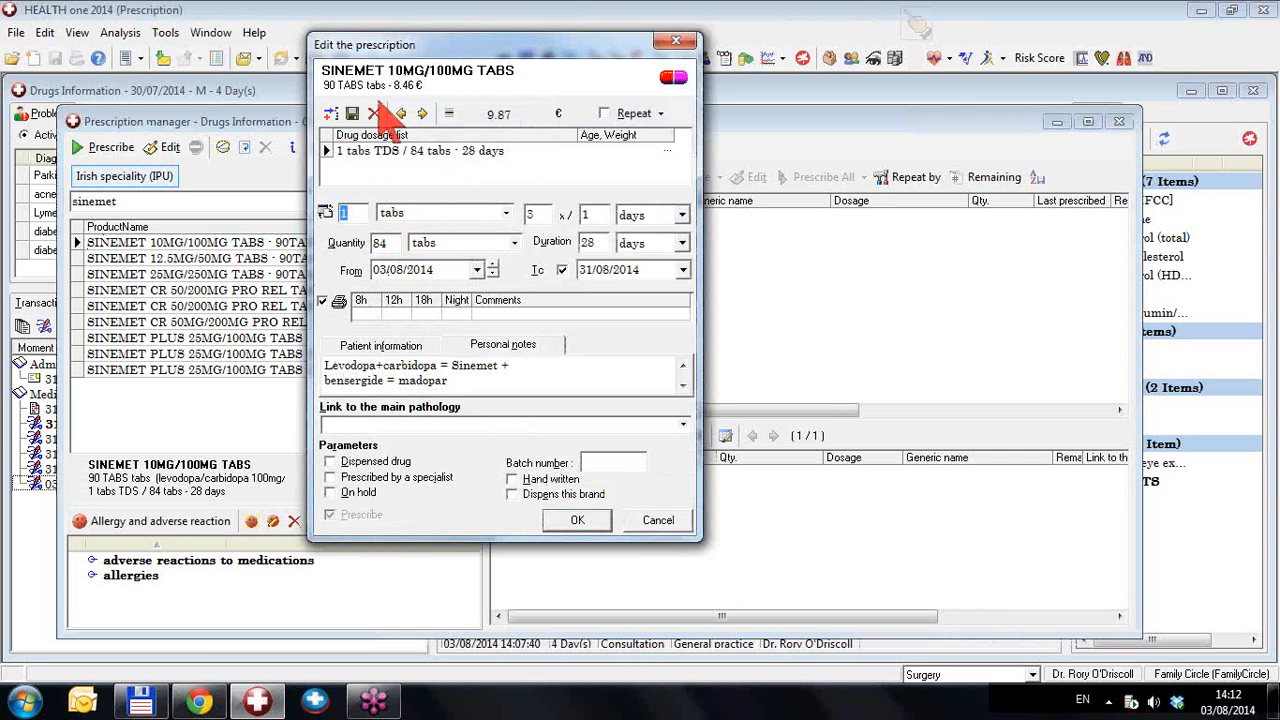
Compare the patient information and the personal notes stored for SINEMET 10MG/100MG TABS
{"action": "left_click", "coordinate": [376, 345]}
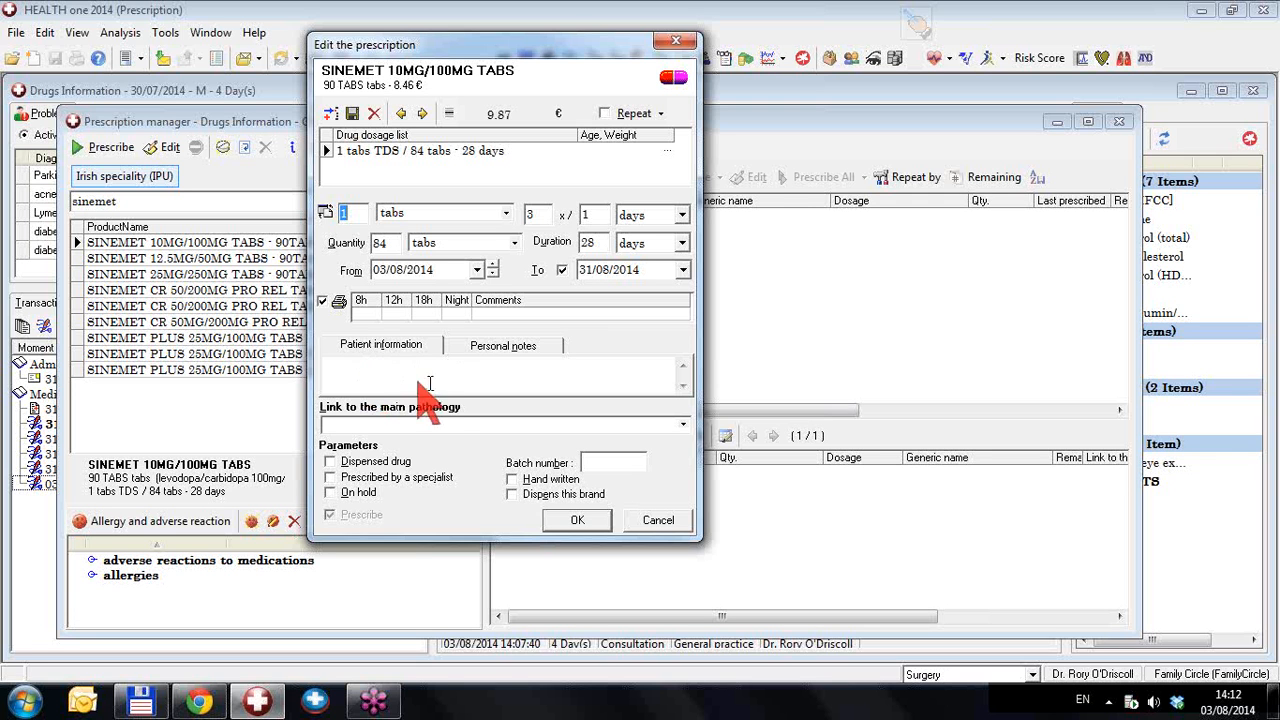
{"action": "left_click", "coordinate": [503, 346]}
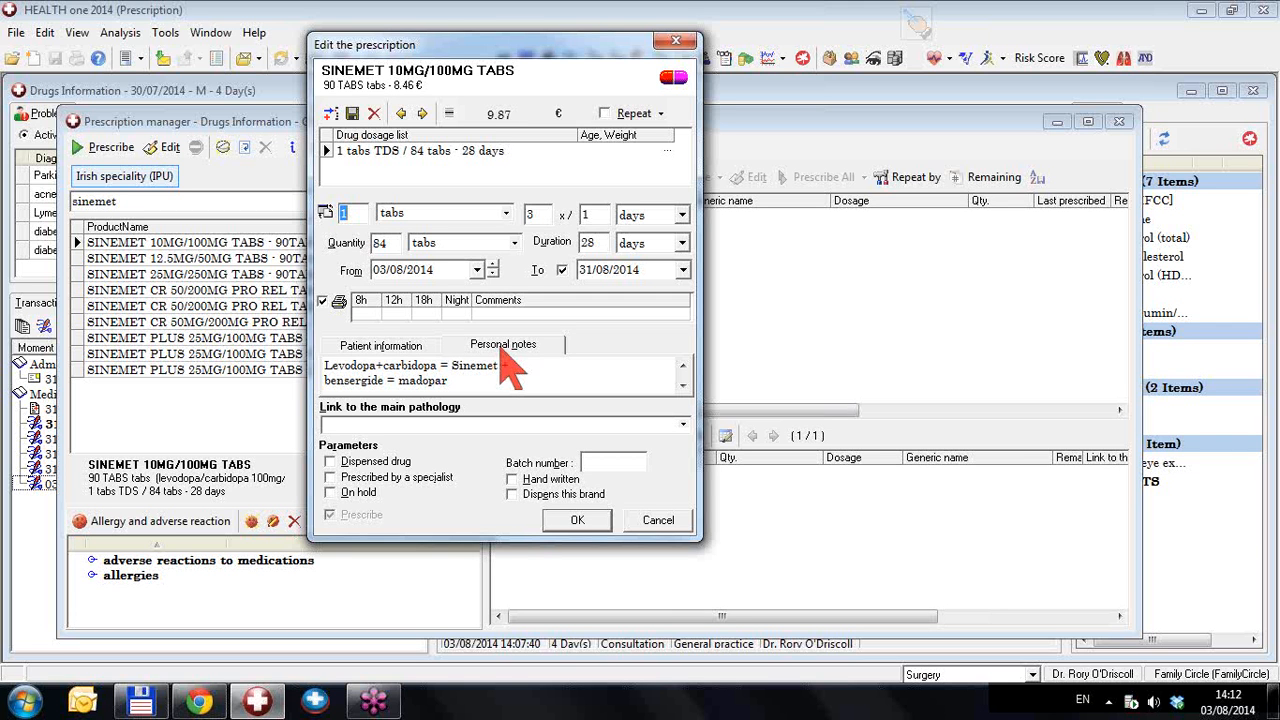
Try adding sample text after "bensergide = madopar" in the drug's personal notes and delete it again
{"action": "left_click", "coordinate": [467, 379]}
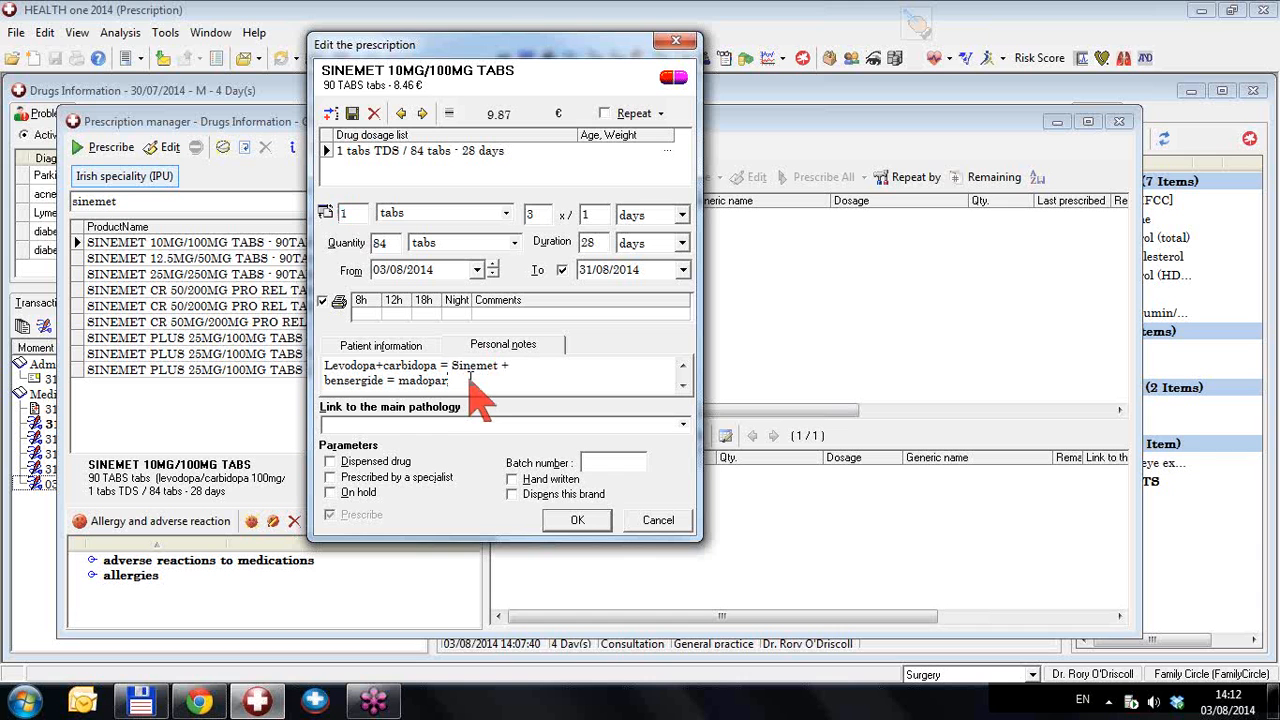
{"action": "type", "text": ",ljf;lkjakl;j"}
{"action": "key", "text": "BackSpace"}
{"action": "key", "text": "BackSpace"}
{"action": "key", "text": "BackSpace"}
{"action": "key", "text": "BackSpace"}
{"action": "key", "text": "BackSpace"}
{"action": "key", "text": "BackSpace"}
{"action": "key", "text": "BackSpace"}
{"action": "key", "text": "BackSpace"}
{"action": "key", "text": "BackSpace"}
{"action": "key", "text": "BackSpace"}
{"action": "key", "text": "BackSpace"}
{"action": "key", "text": "BackSpace"}
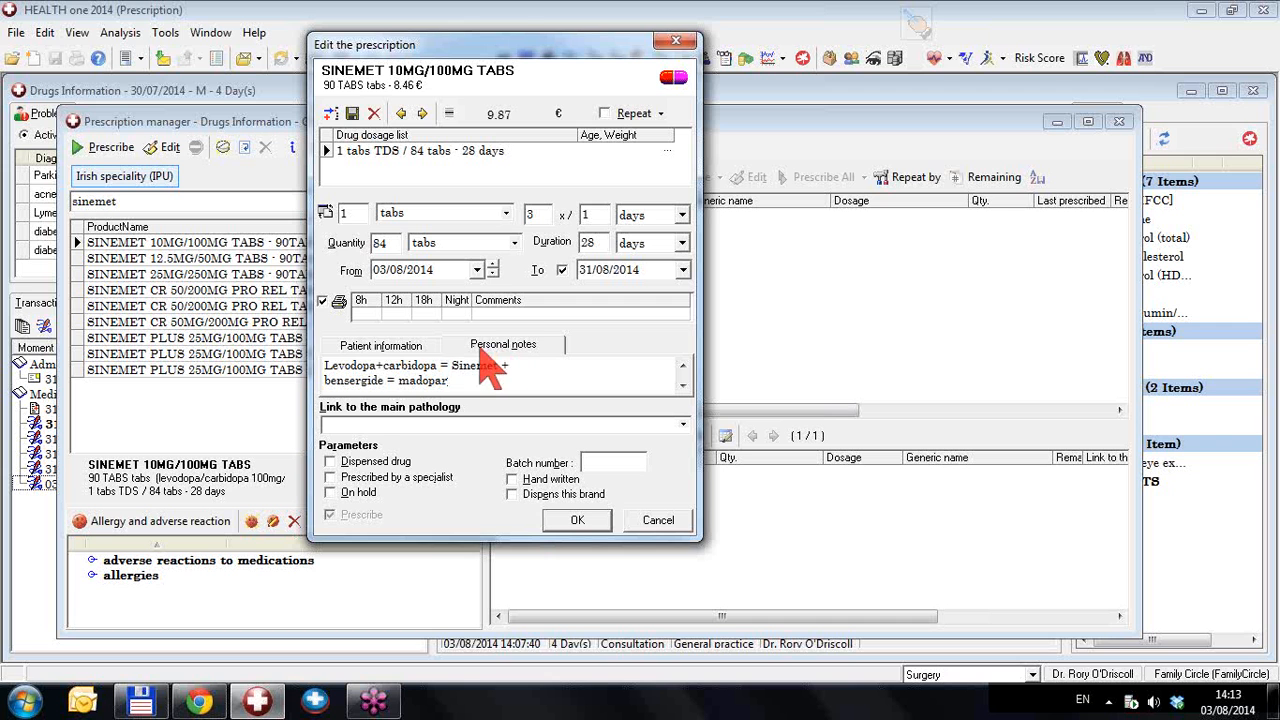
Review the drug's patient information and personal notes again, and close the prescription without saving
{"action": "left_click", "coordinate": [428, 352]}
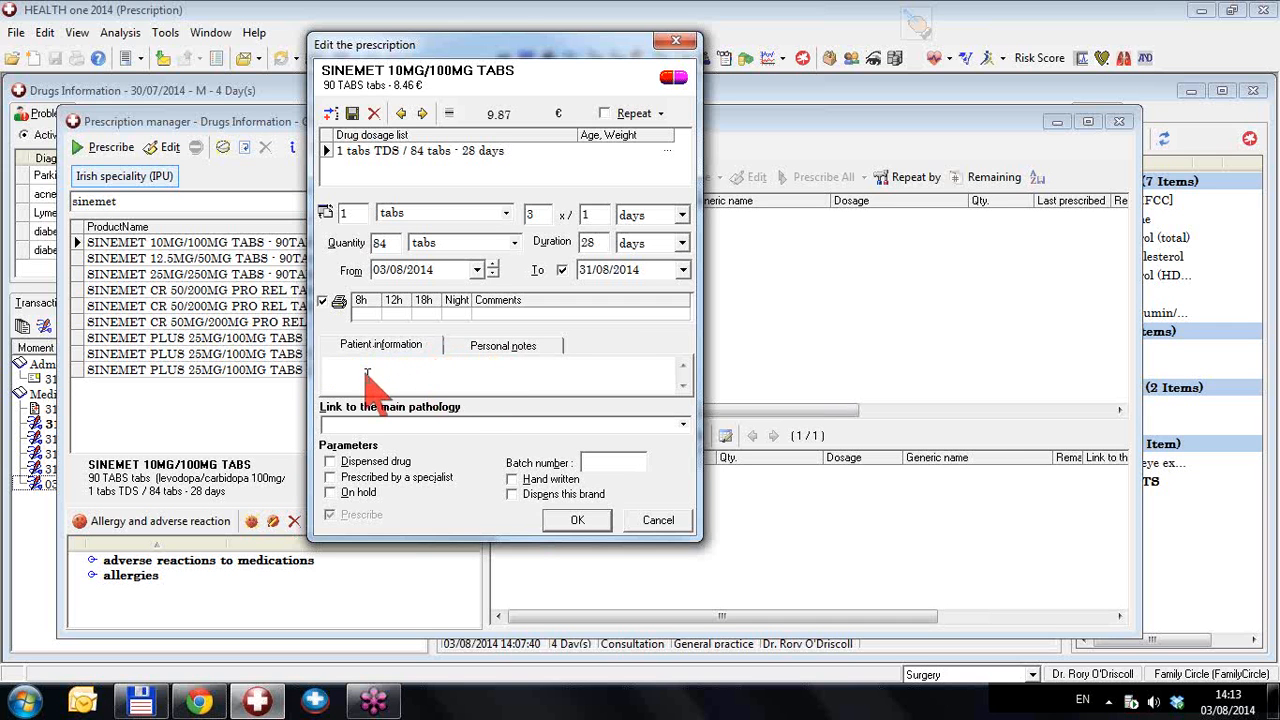
{"action": "left_click", "coordinate": [503, 350]}
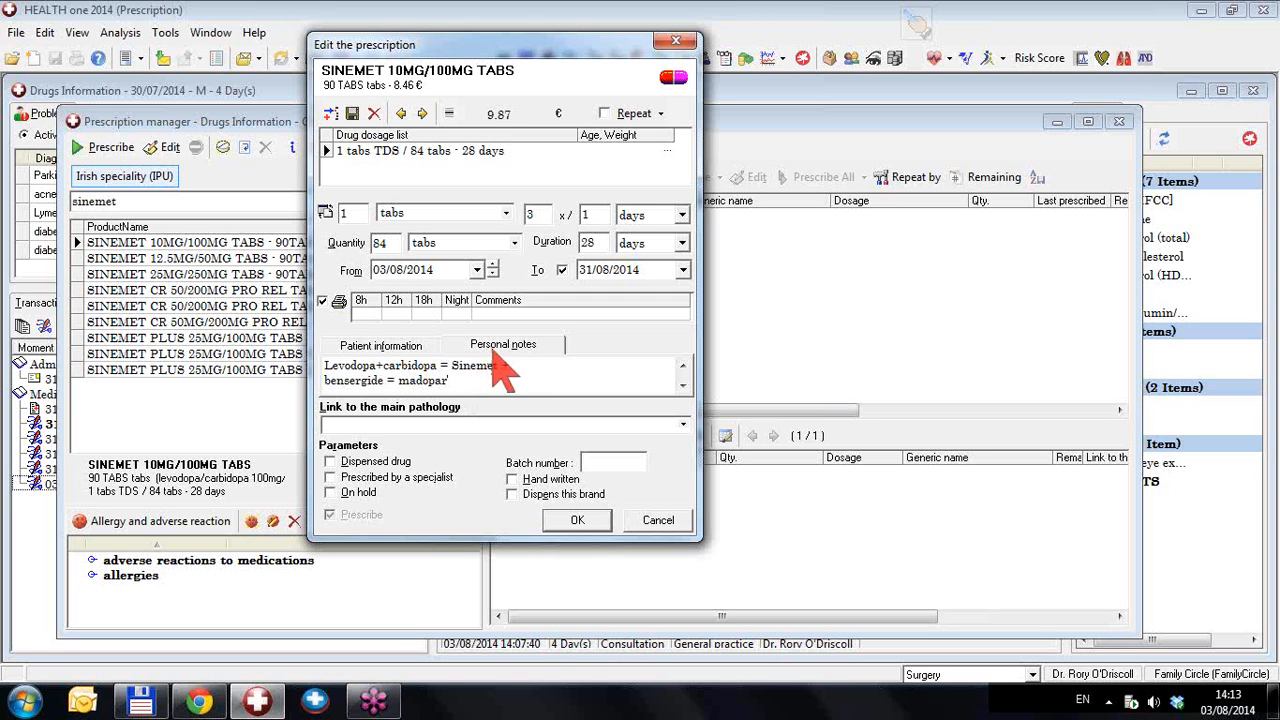
{"action": "left_click", "coordinate": [657, 524]}
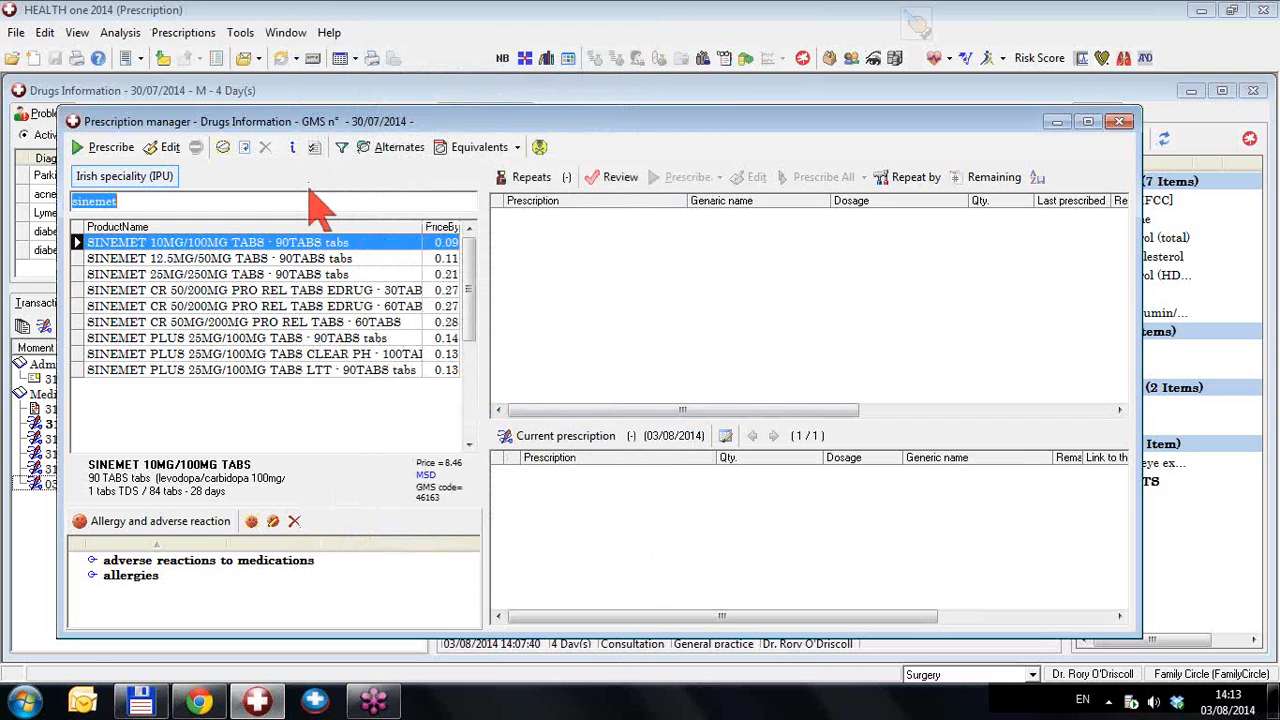
Enable "Display personal notes to the right" in the Prescription module options and apply the change
{"action": "left_click", "coordinate": [314, 148]}
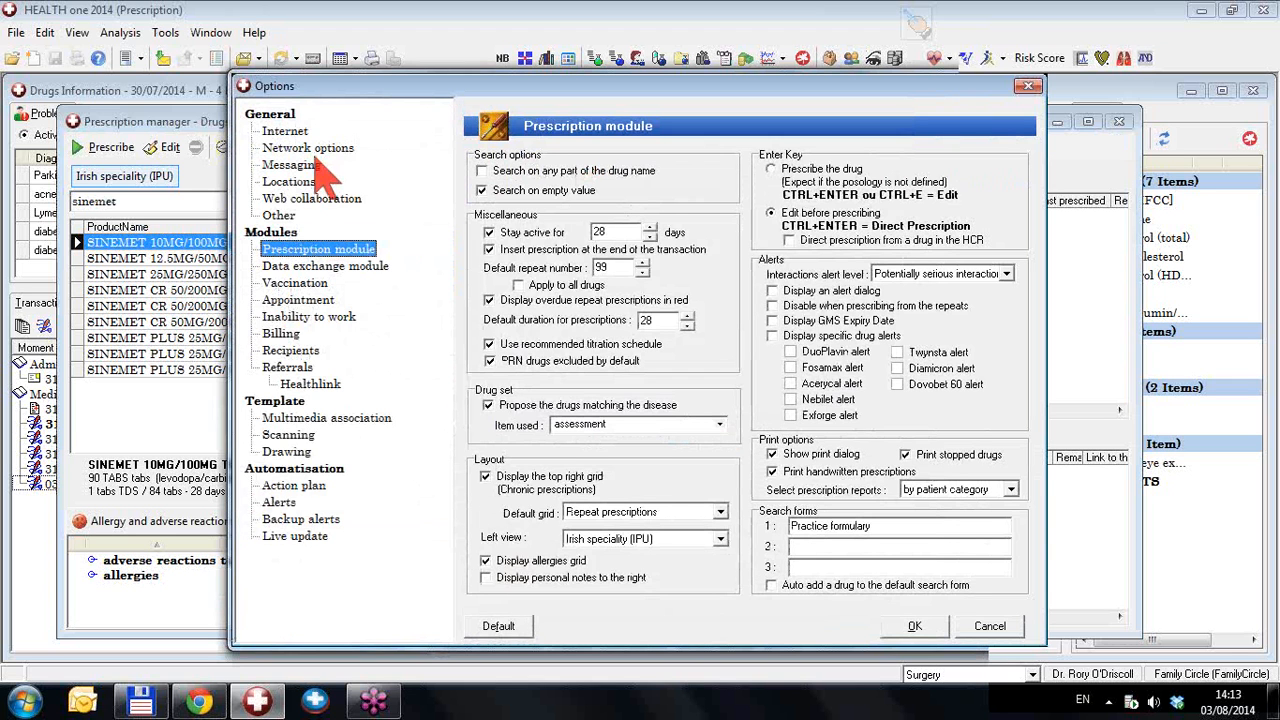
{"action": "left_click", "coordinate": [990, 626]}
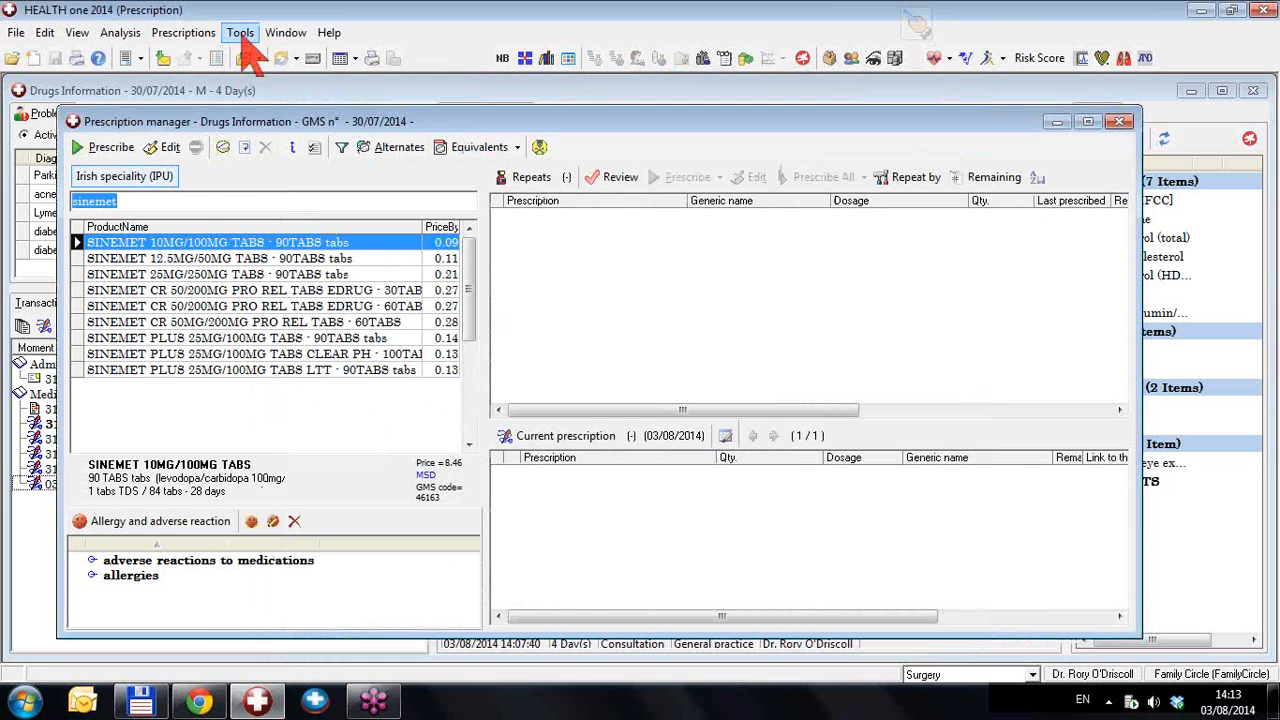
{"action": "left_click", "coordinate": [240, 33]}
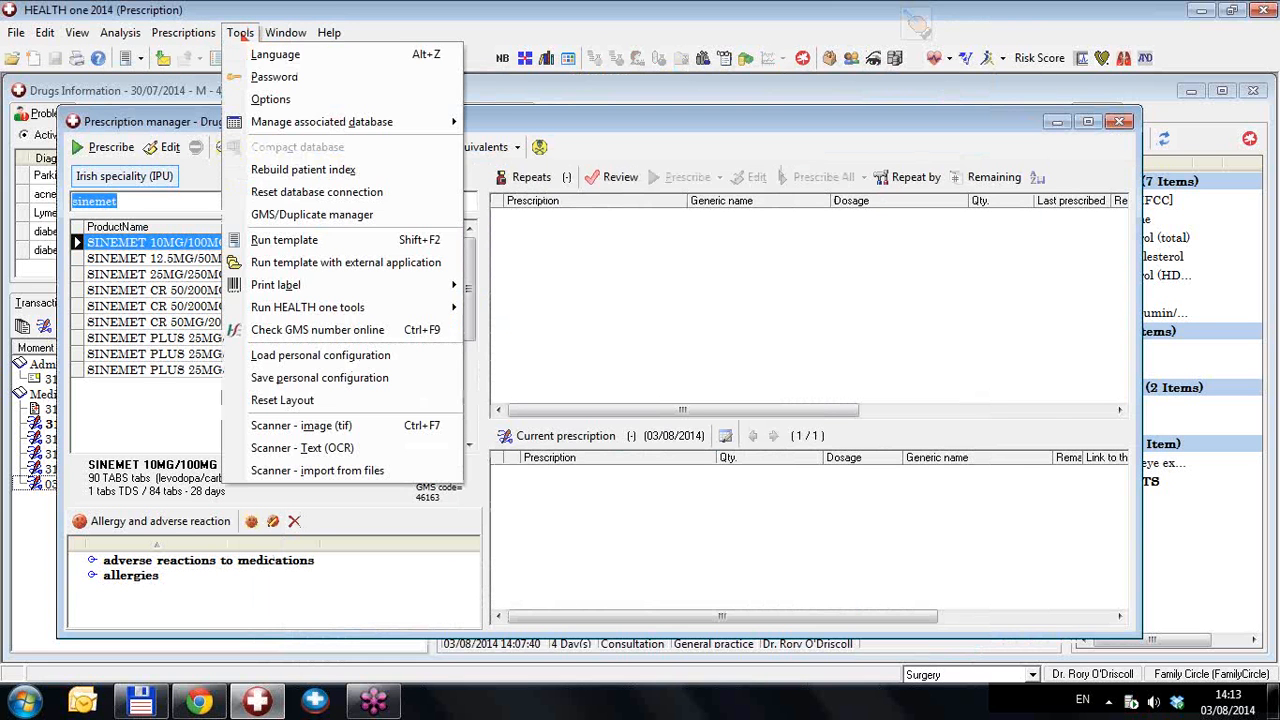
{"action": "left_click", "coordinate": [262, 99]}
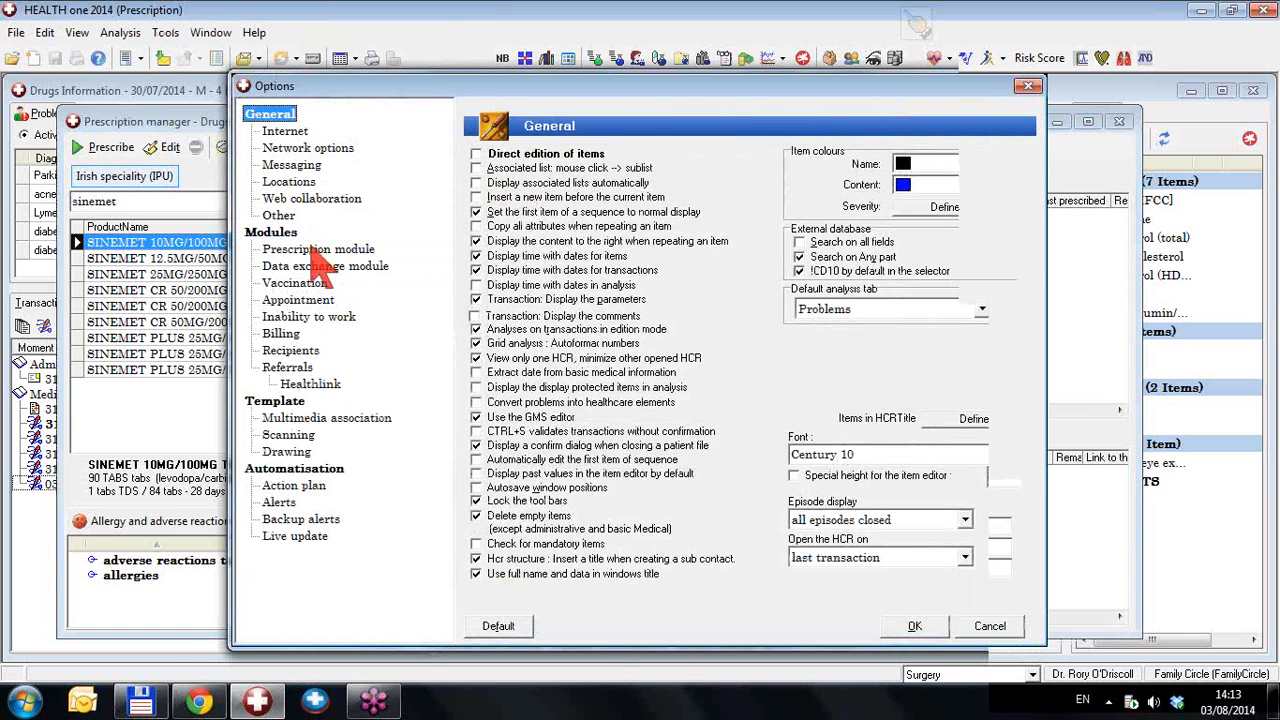
{"action": "left_click", "coordinate": [318, 250]}
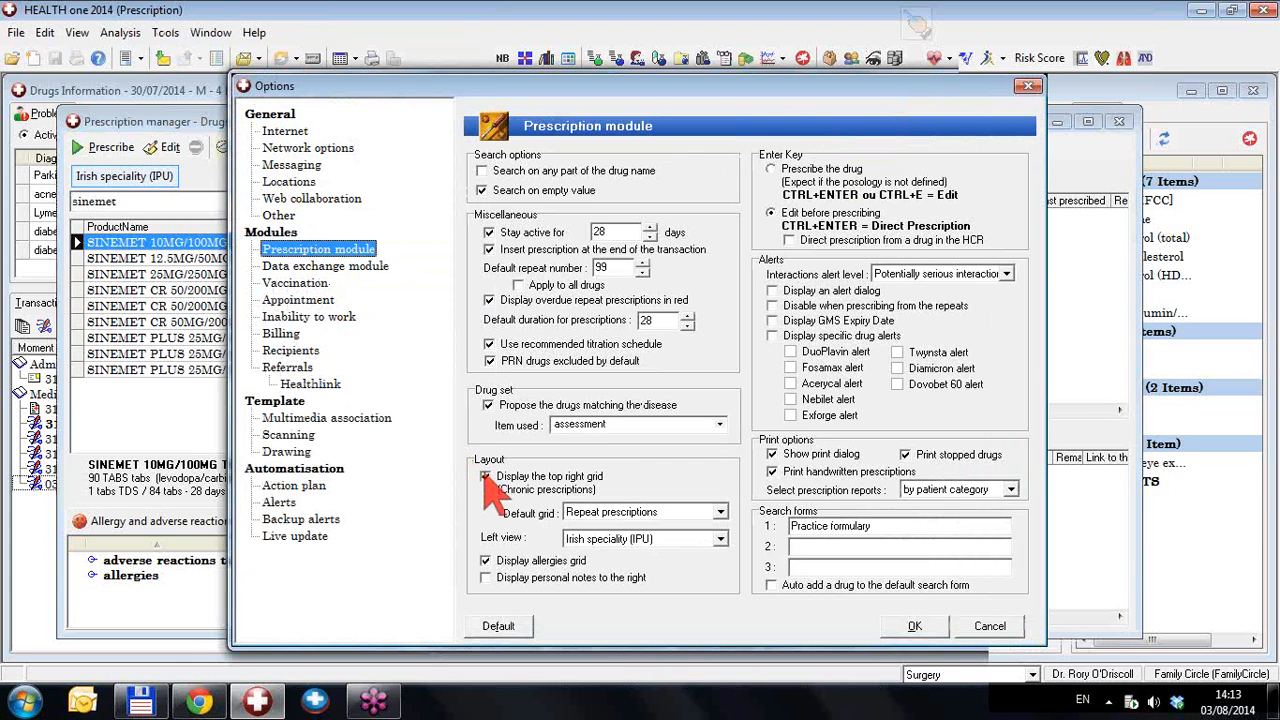
{"action": "left_click", "coordinate": [487, 580]}
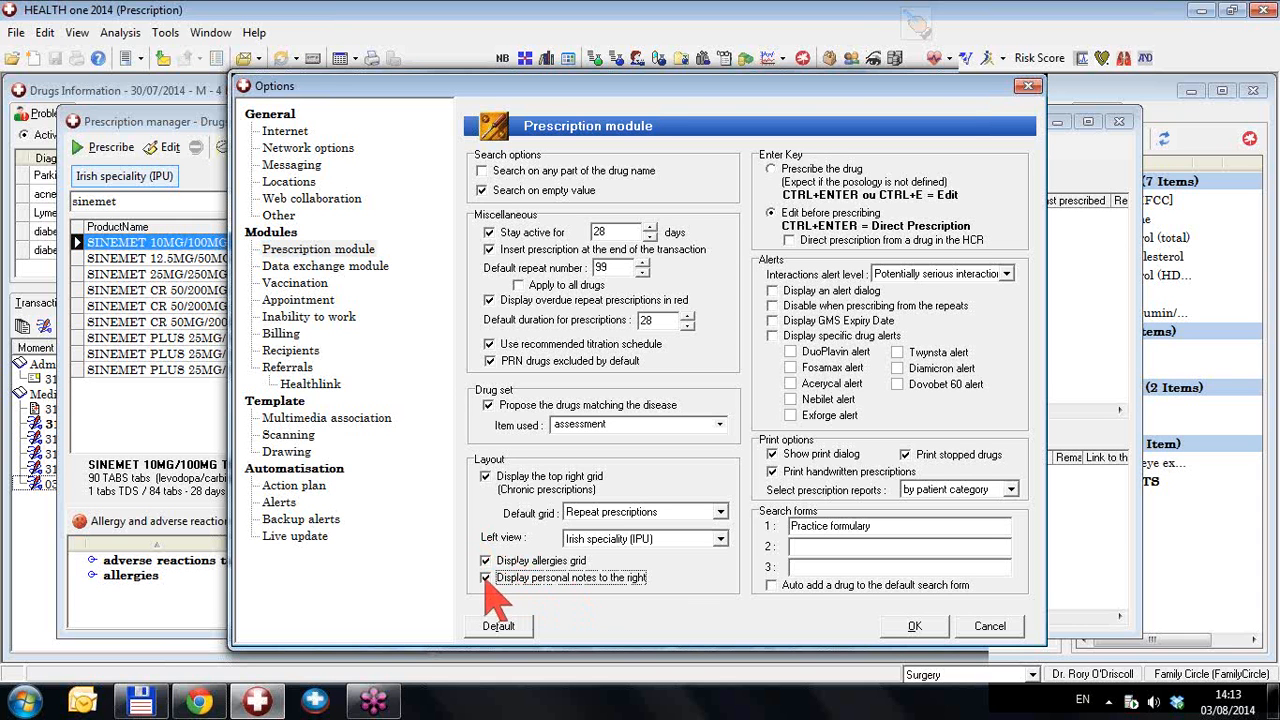
{"action": "left_click", "coordinate": [921, 638]}
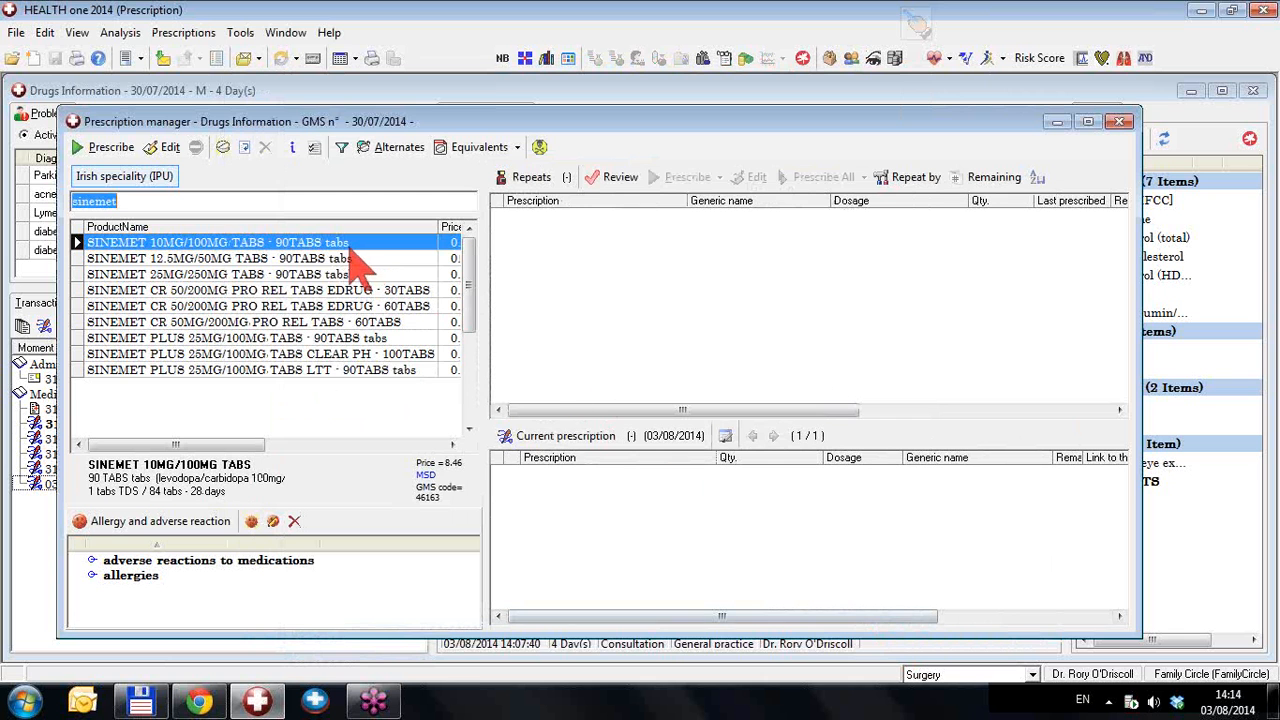
Copy the complete personal notes text from the SINEMET 10MG/100MG TABS prescription and close it without saving
{"action": "double_click", "coordinate": [351, 246]}
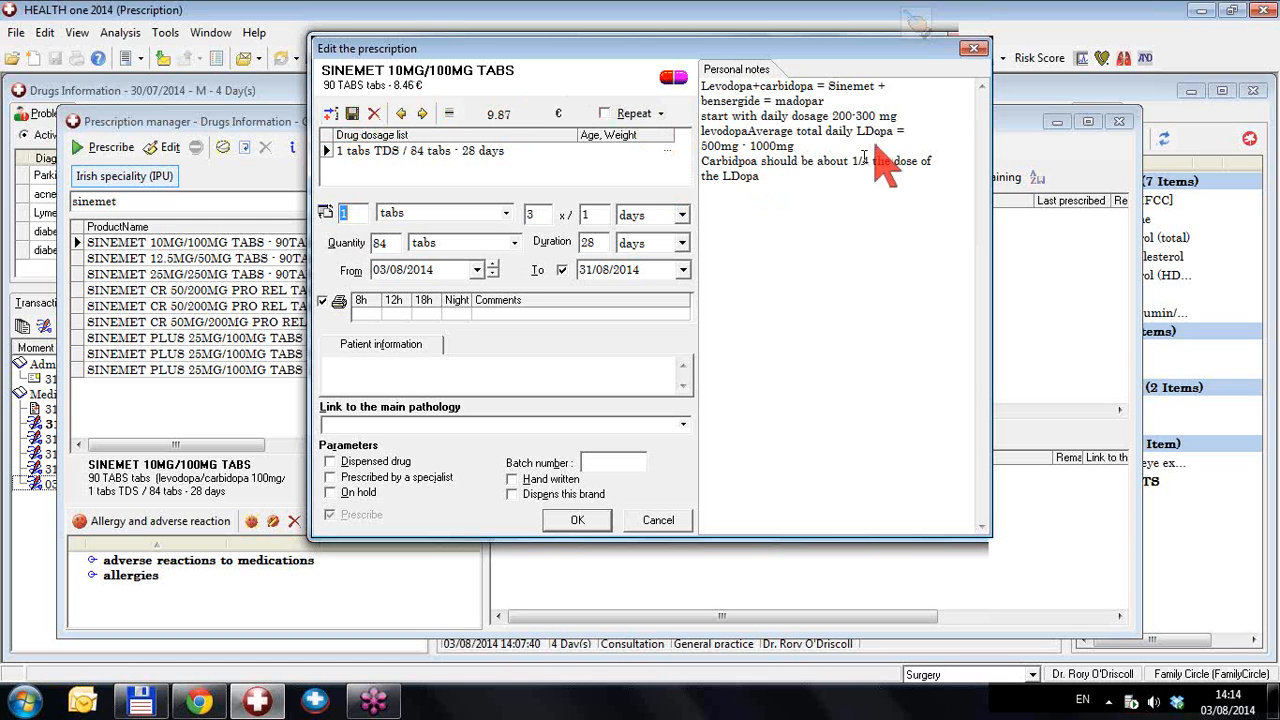
{"action": "left_click_drag", "start_coordinate": [792, 190], "coordinate": [676, 88]}
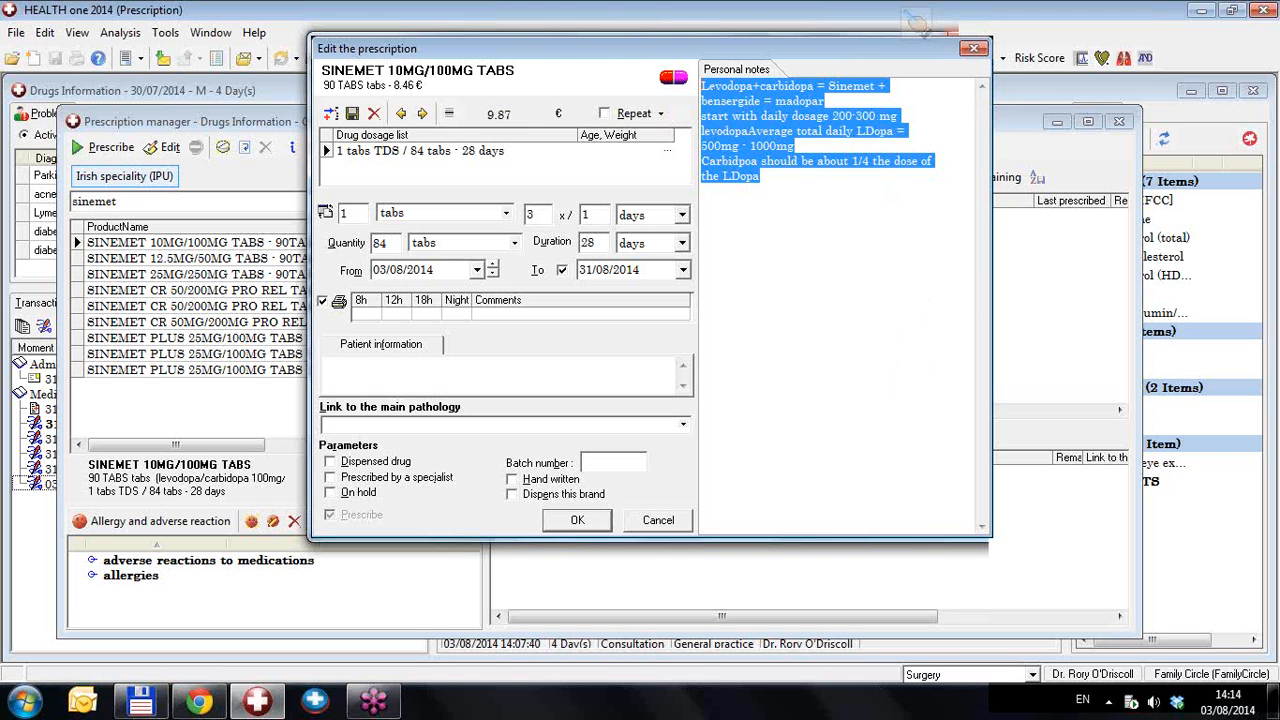
{"action": "key", "text": "Escape"}
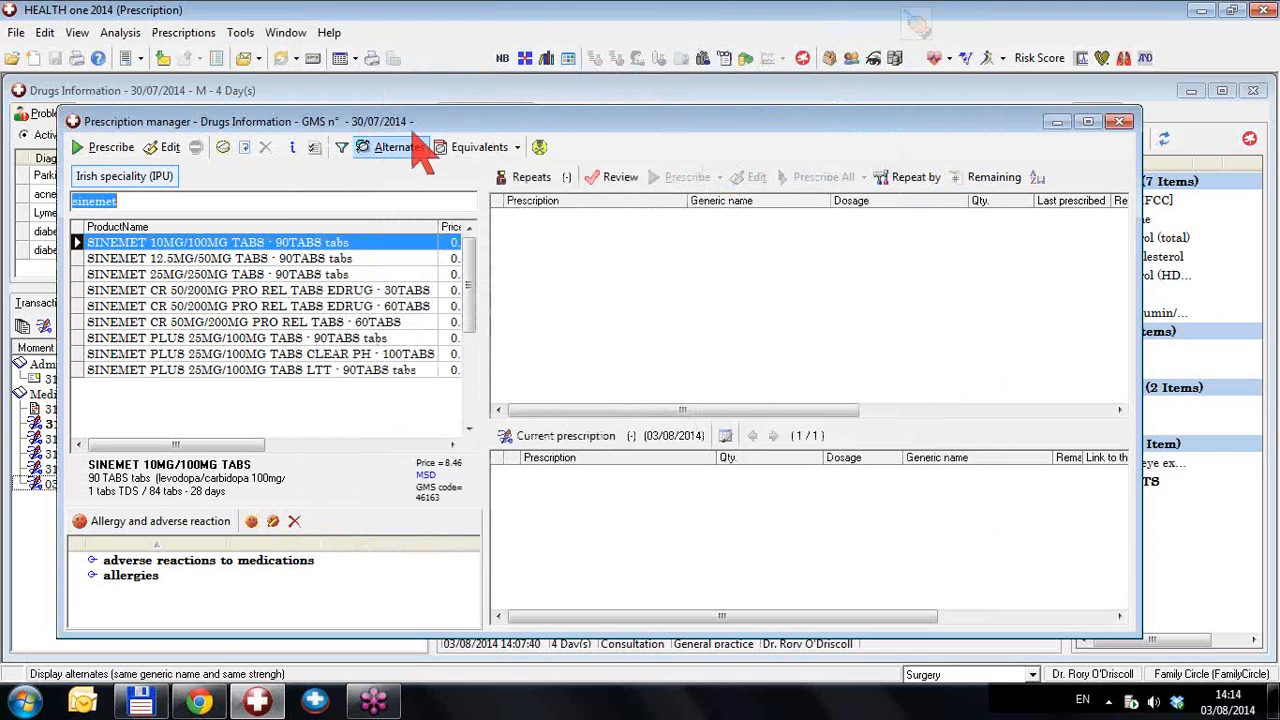
Check the SINEMET 12.5MG/50MG TABS prescription for personal notes, cancel it and look through the other Sinemet products
{"action": "left_click", "coordinate": [163, 262]}
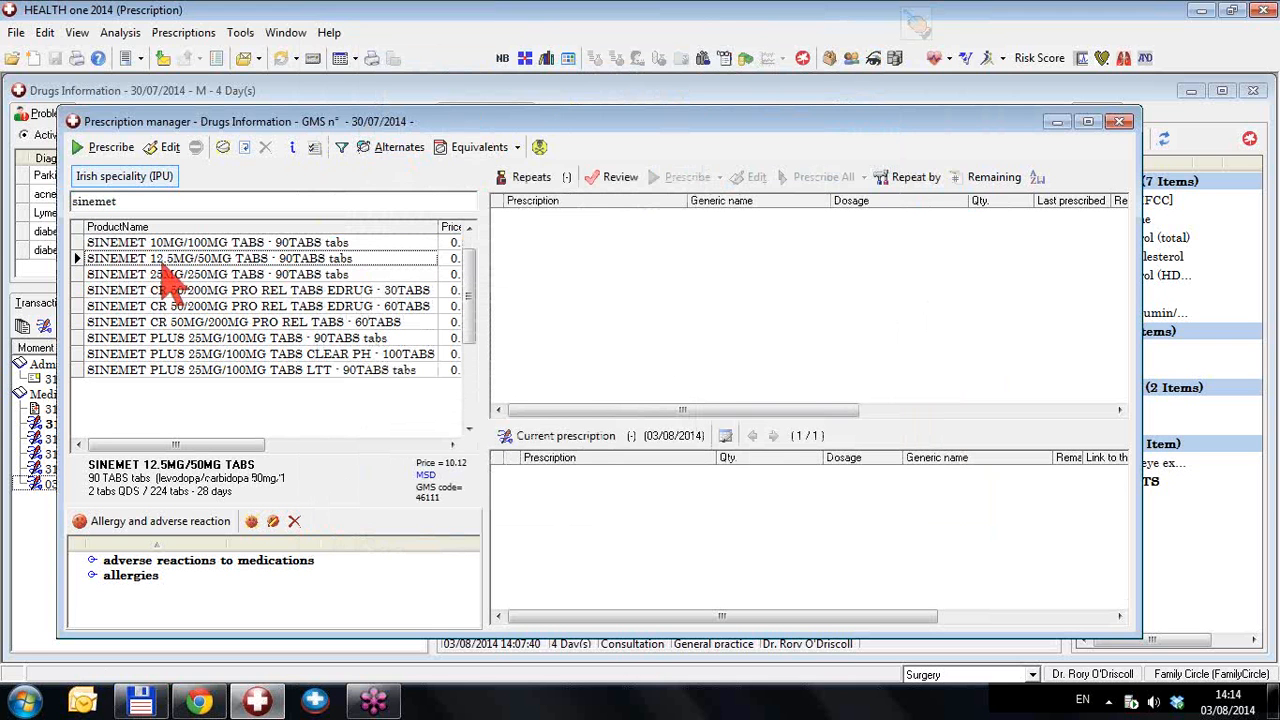
{"action": "double_click", "coordinate": [165, 262]}
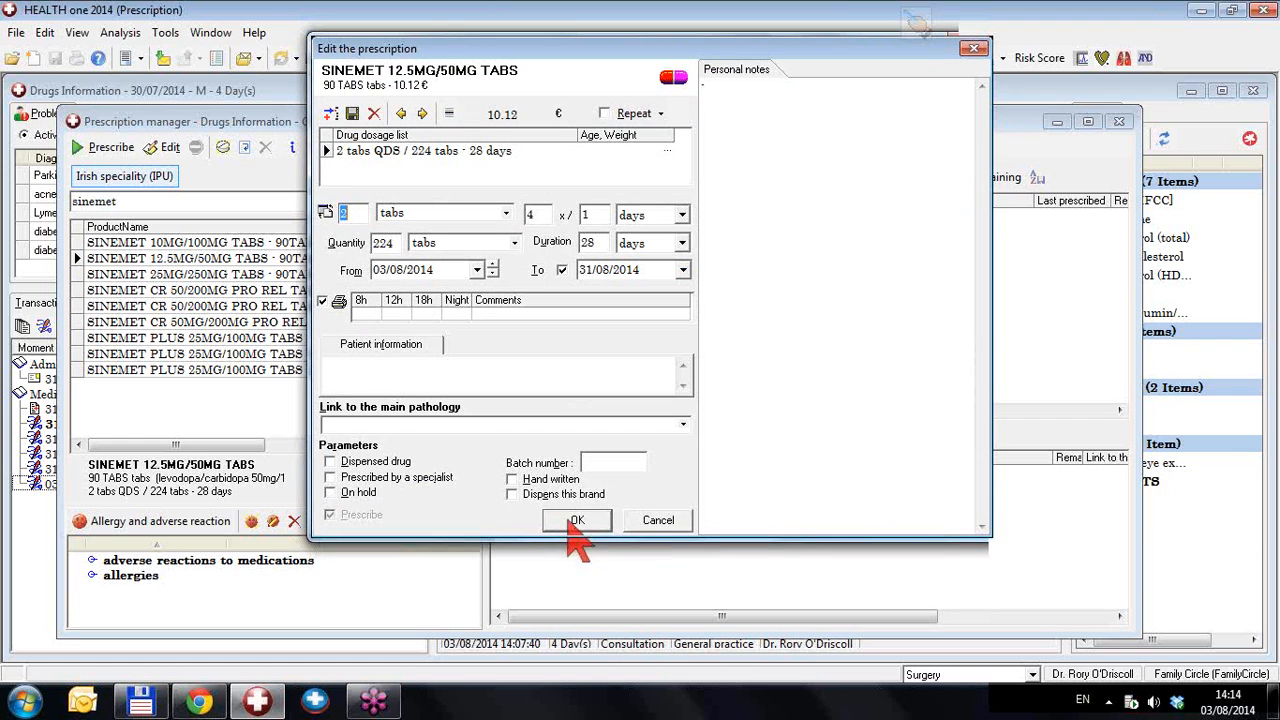
{"action": "left_click", "coordinate": [658, 521]}
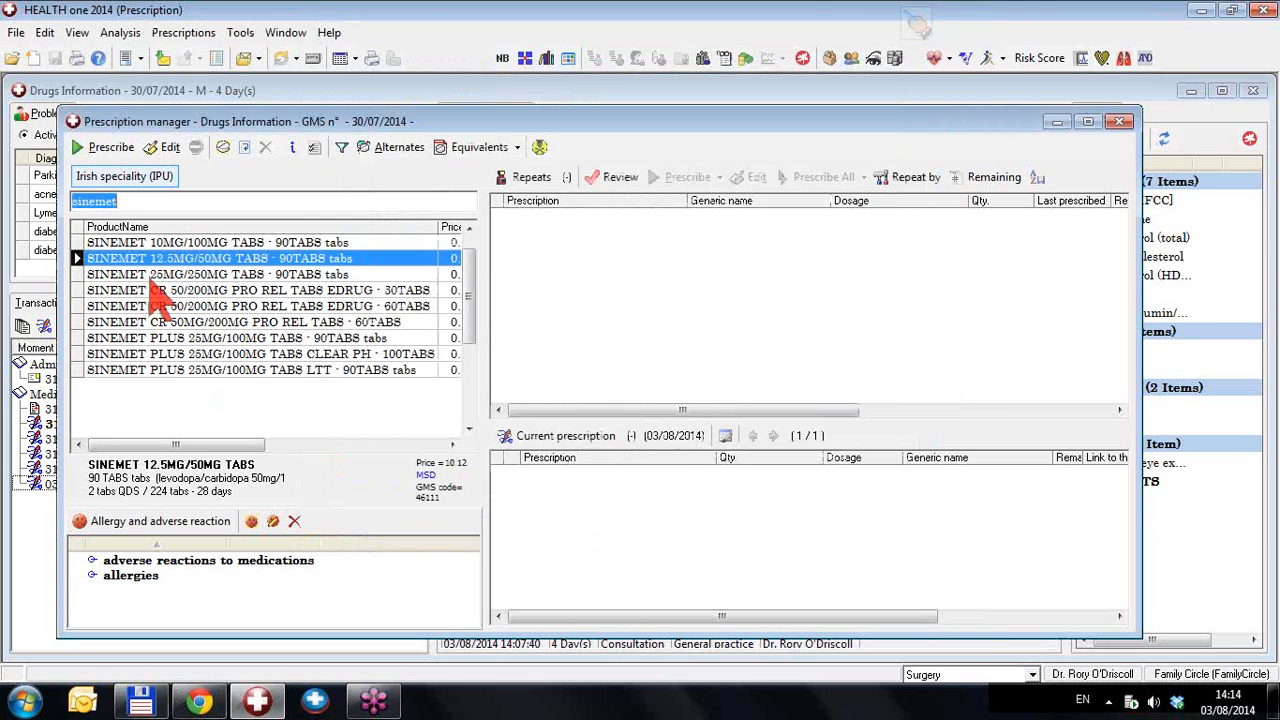
{"action": "left_click", "coordinate": [151, 277]}
{"action": "left_click", "coordinate": [155, 290]}
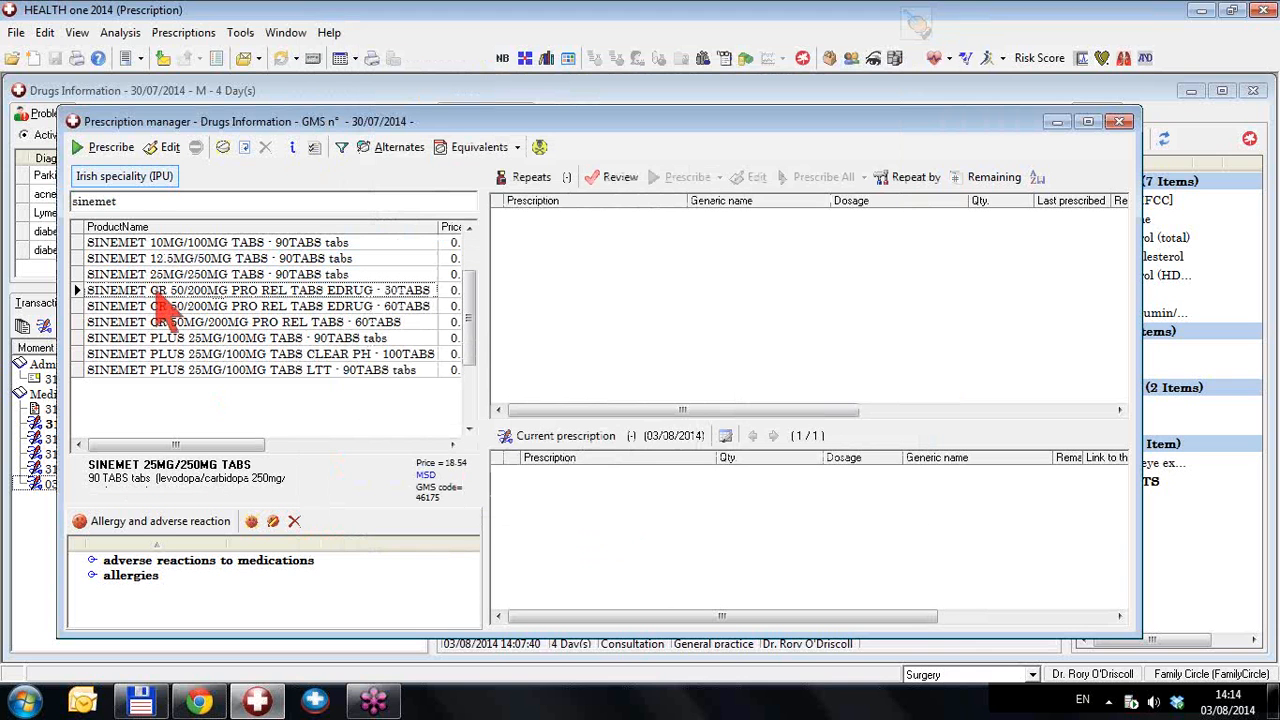
{"action": "left_click", "coordinate": [158, 245]}
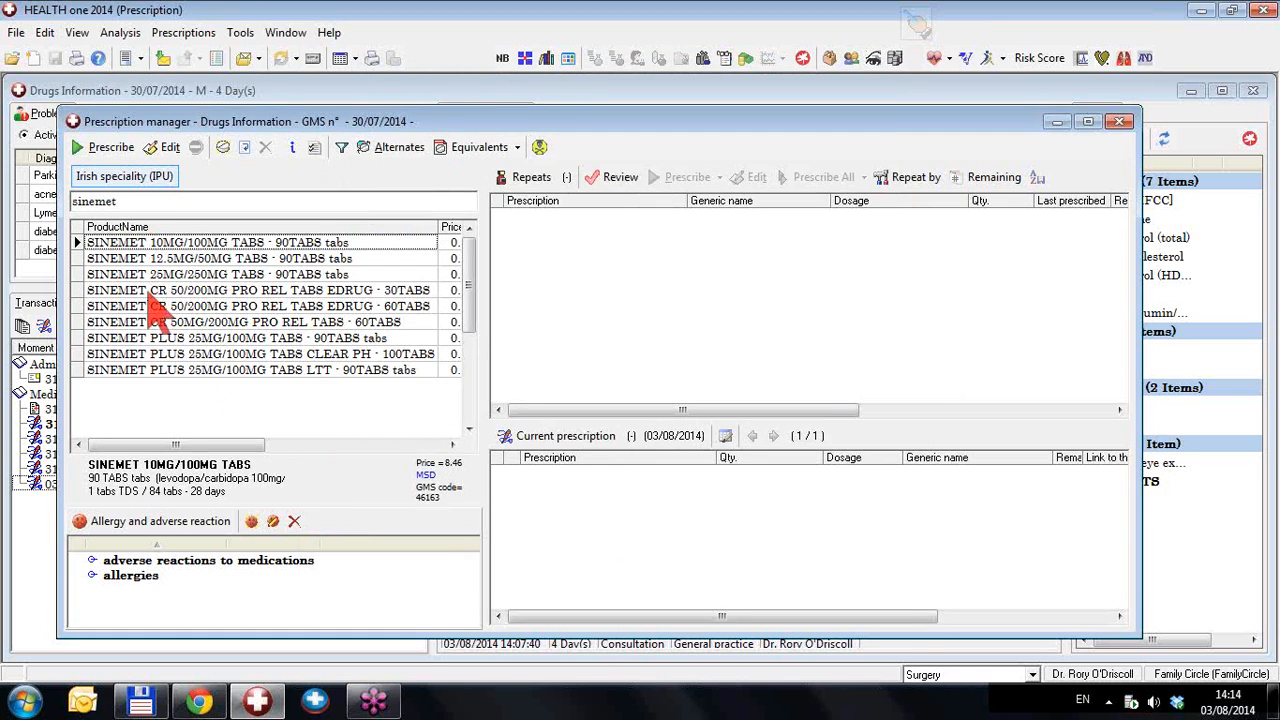
Record the copied Levodopa/carbidopa text as personal notes for all the listed Sinemet drugs at once, leaving patient information empty
{"action": "left_click_drag", "start_coordinate": [134, 200], "coordinate": [60, 206]}
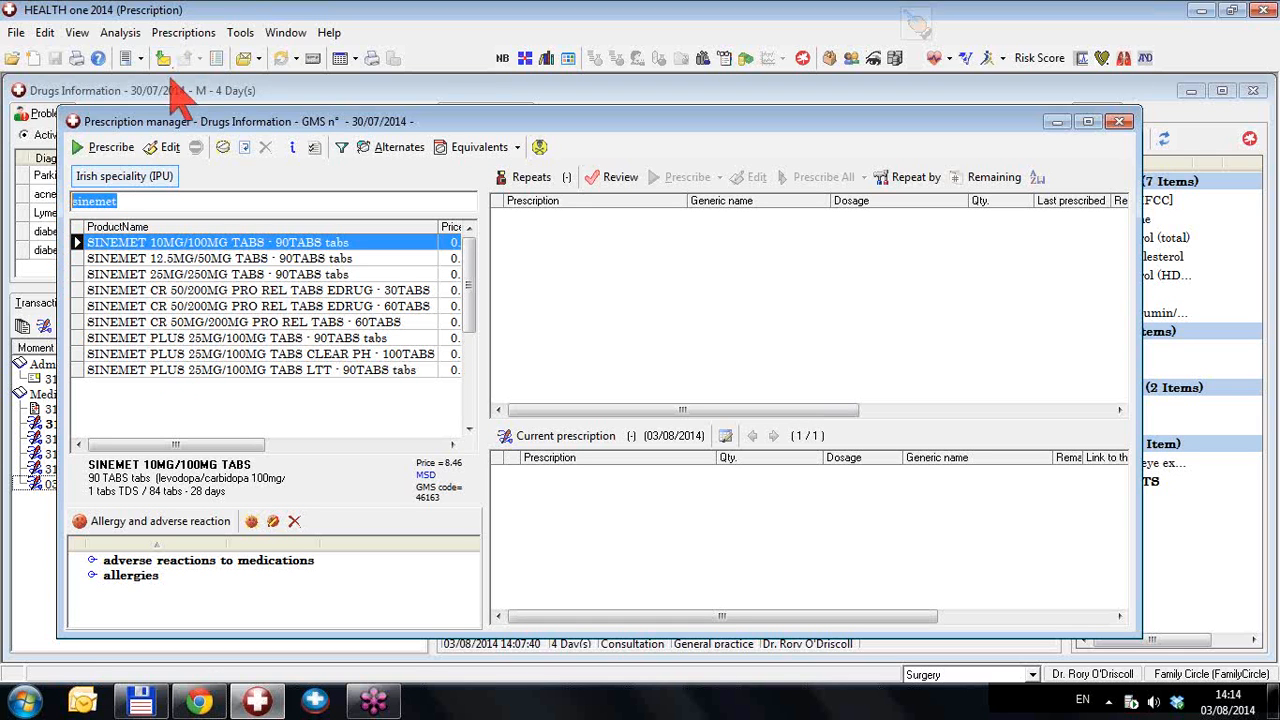
{"action": "left_click", "coordinate": [178, 36]}
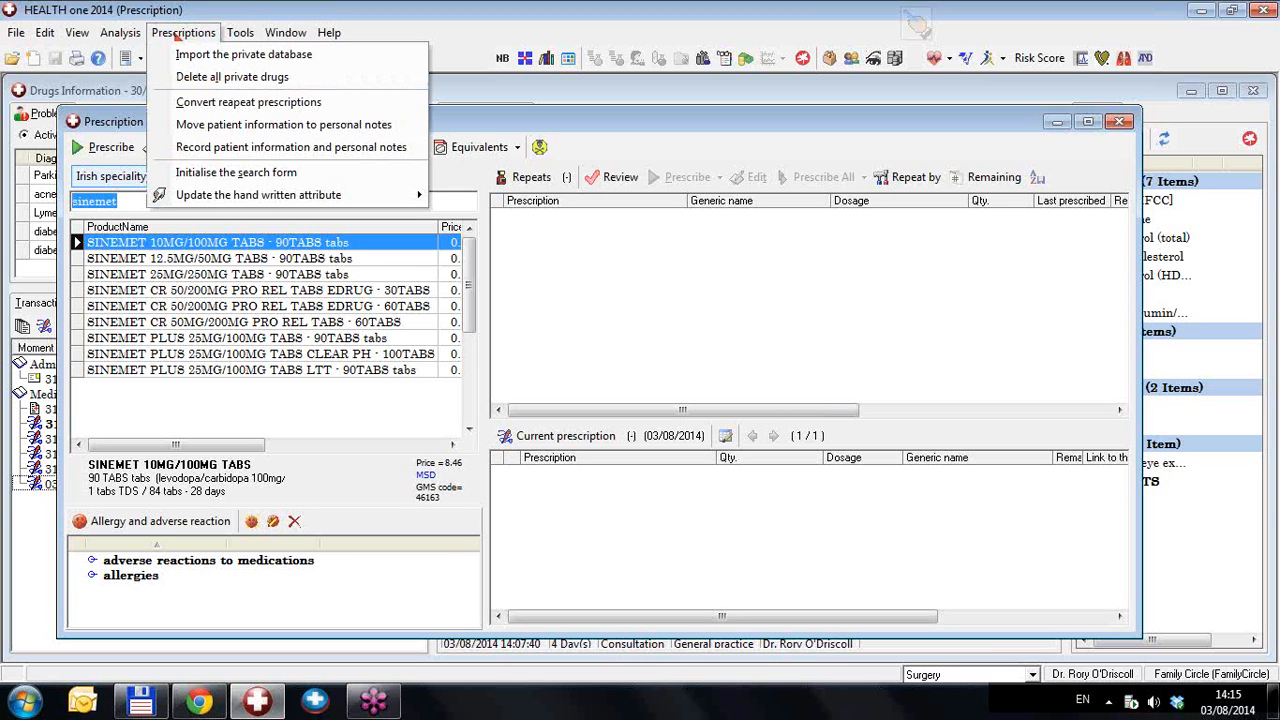
{"action": "left_click", "coordinate": [222, 150]}
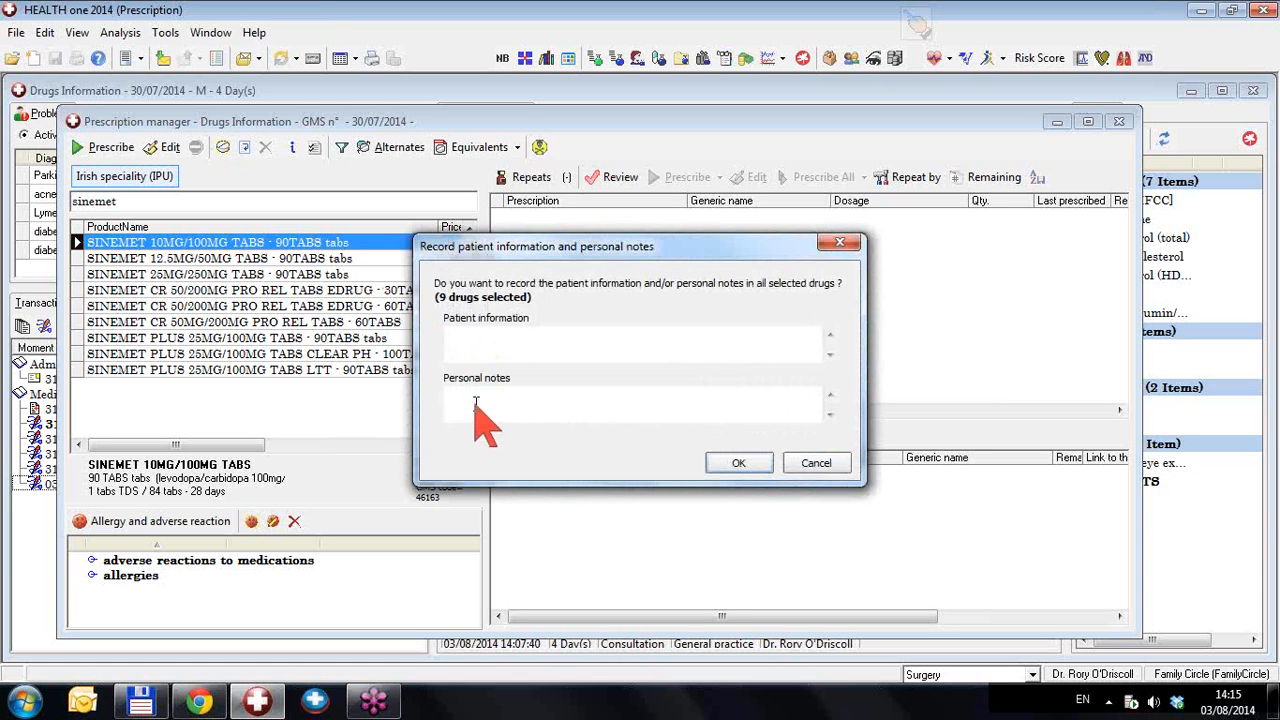
{"action": "type", "text": "Carbidpoa should be about 1/4 the dose of the L-Dopa"}
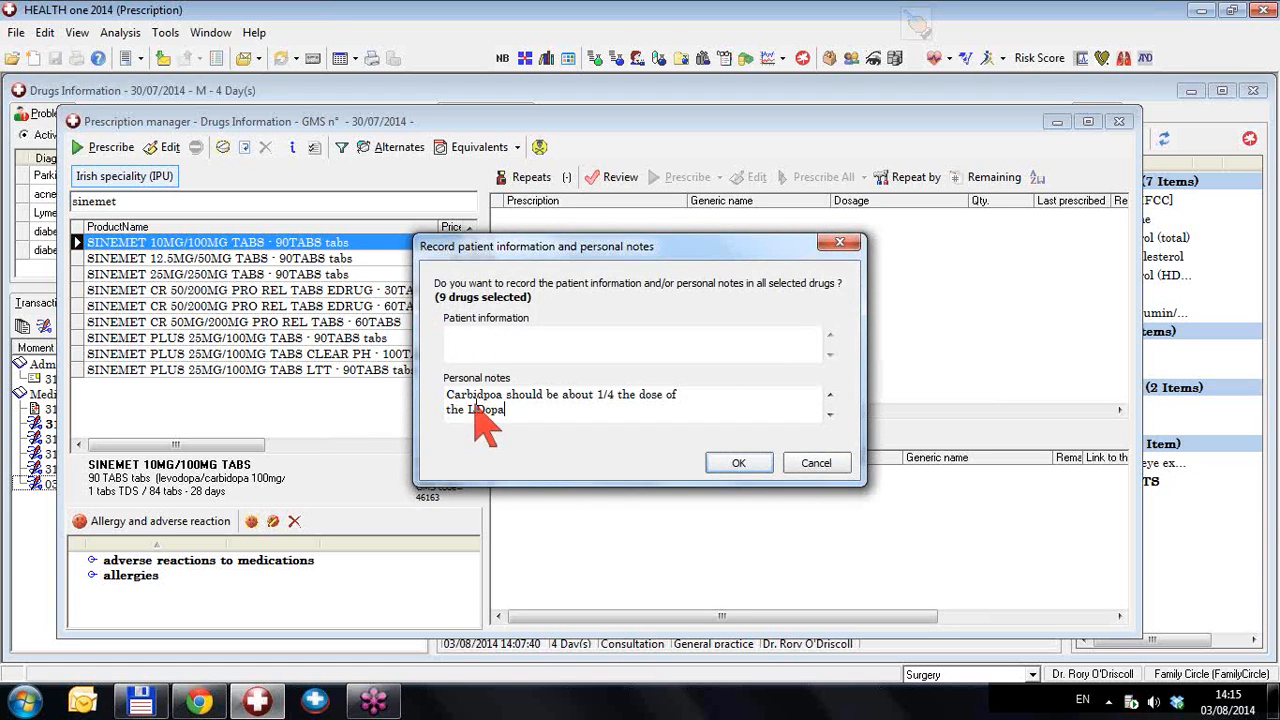
{"action": "left_click", "coordinate": [830, 395]}
{"action": "left_click", "coordinate": [830, 395]}
{"action": "left_click", "coordinate": [830, 395]}
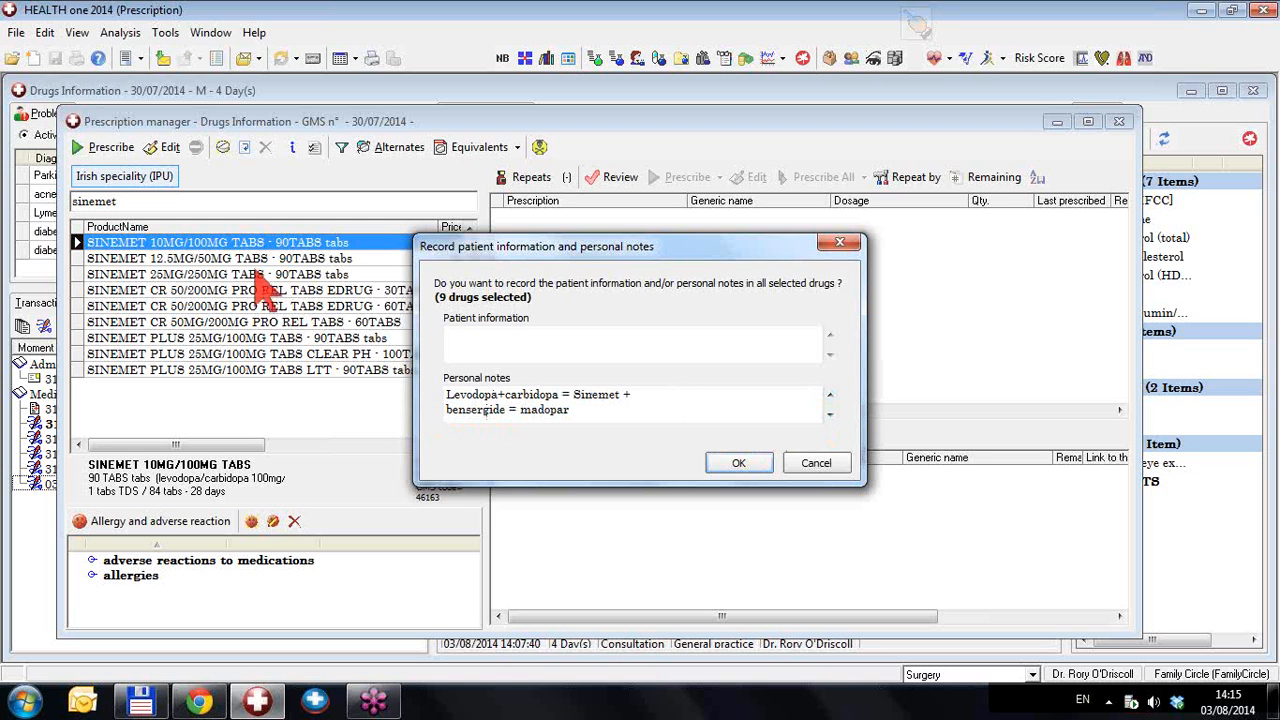
{"action": "left_click", "coordinate": [740, 466]}
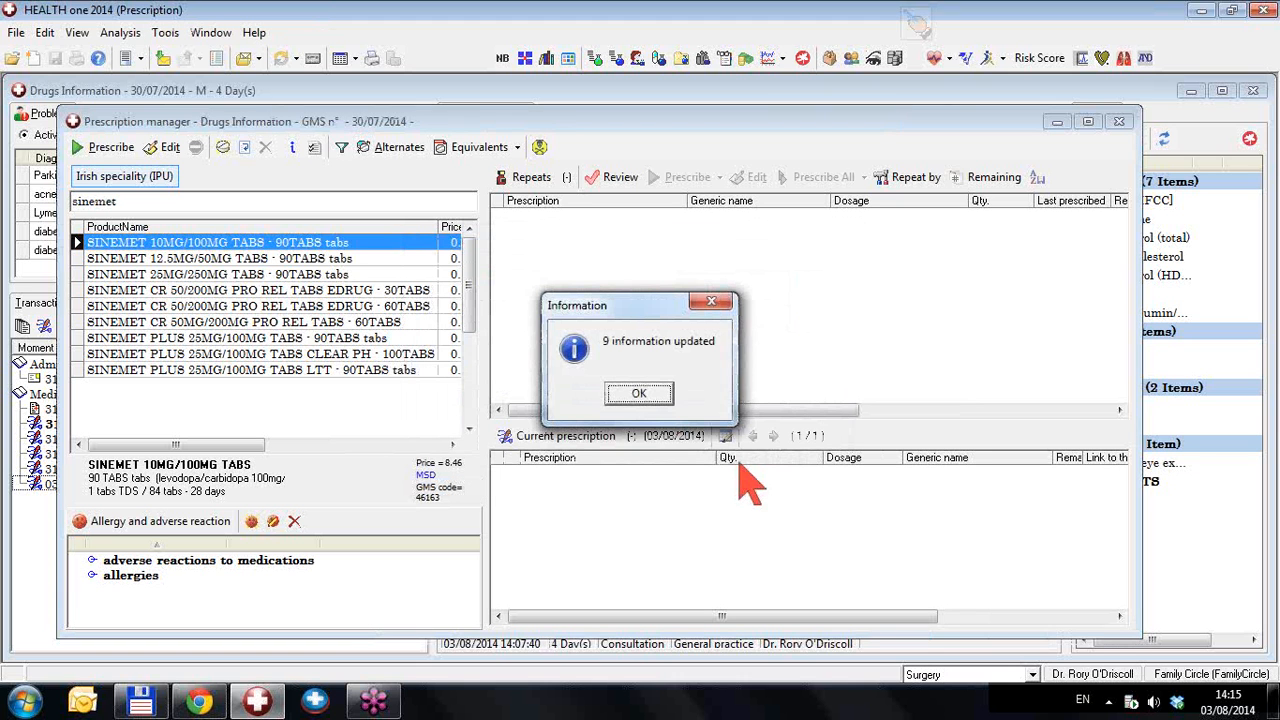
{"action": "left_click", "coordinate": [638, 395]}
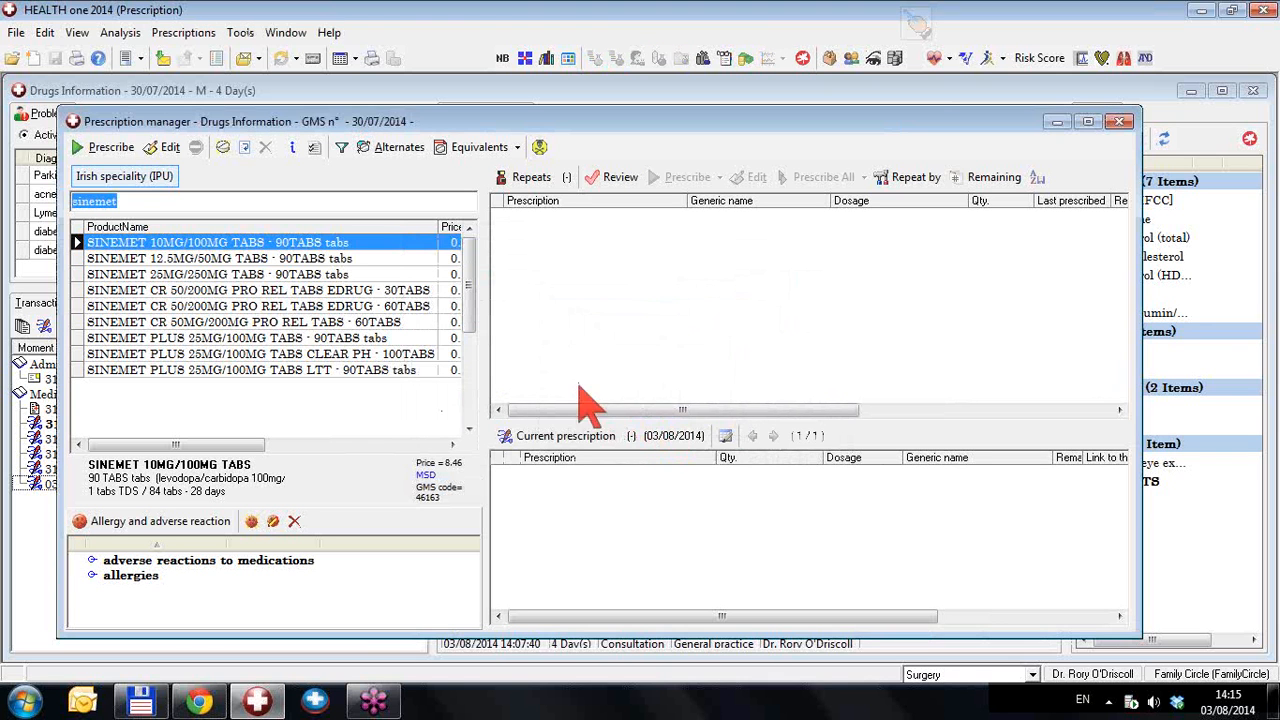
Open the SINEMET PLUS 25MG/100MG TABS (90TABS) prescription to check its personal notes
{"action": "left_click", "coordinate": [222, 339]}
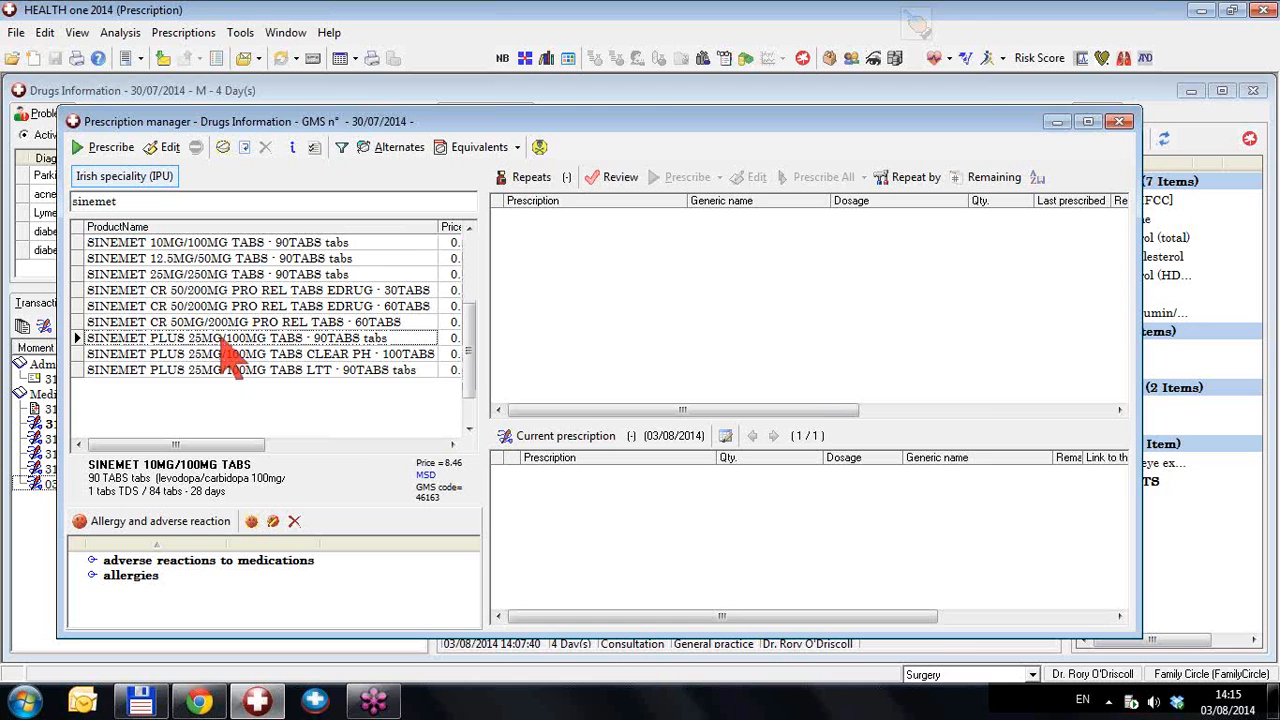
{"action": "double_click", "coordinate": [221, 338]}
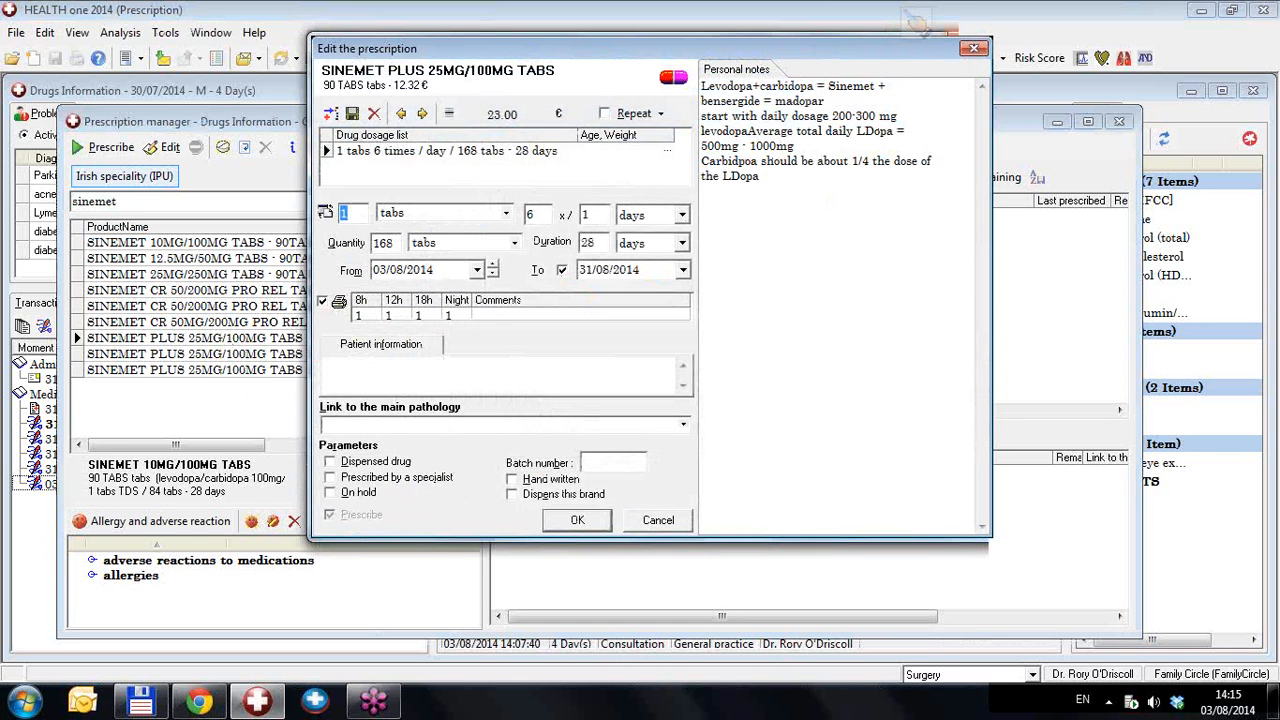
Close the Sinemet Plus prescription unsaved, open the drug prescriptions of the Parkinson's disease consultation from 31/07/2014 and enlarge the current prescription list
{"action": "left_click", "coordinate": [973, 48]}
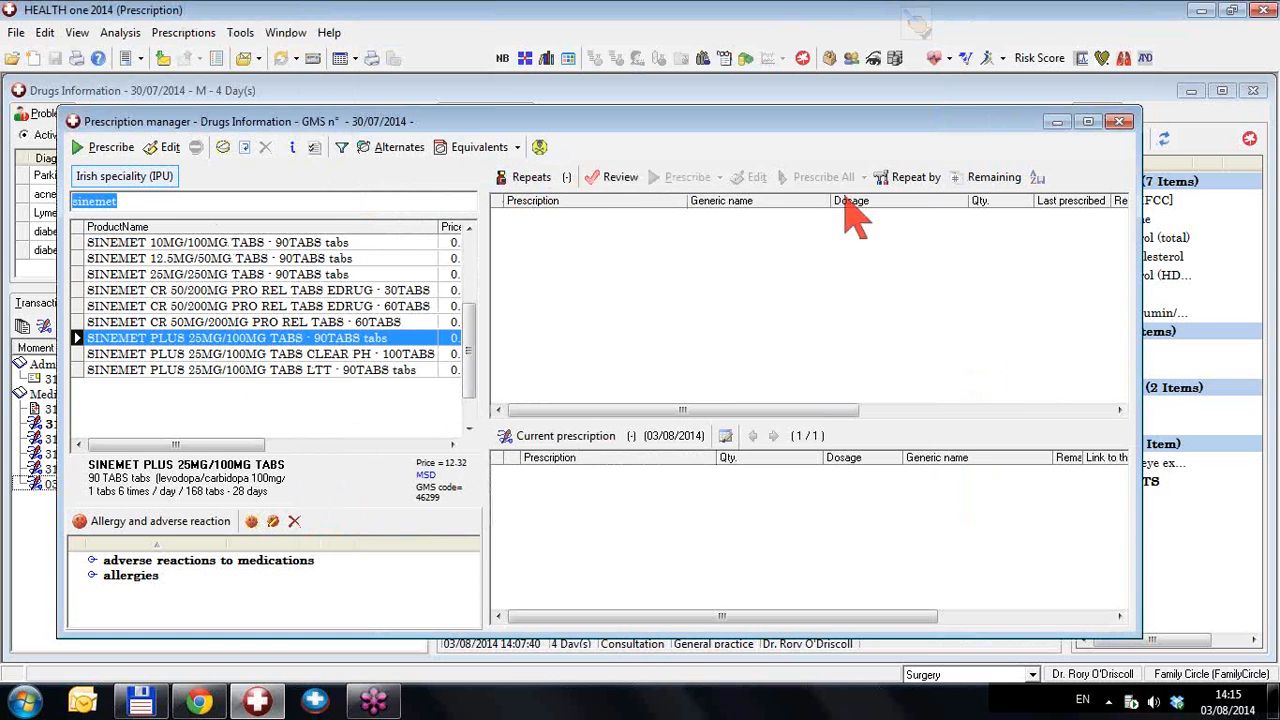
{"action": "left_click", "coordinate": [1119, 121]}
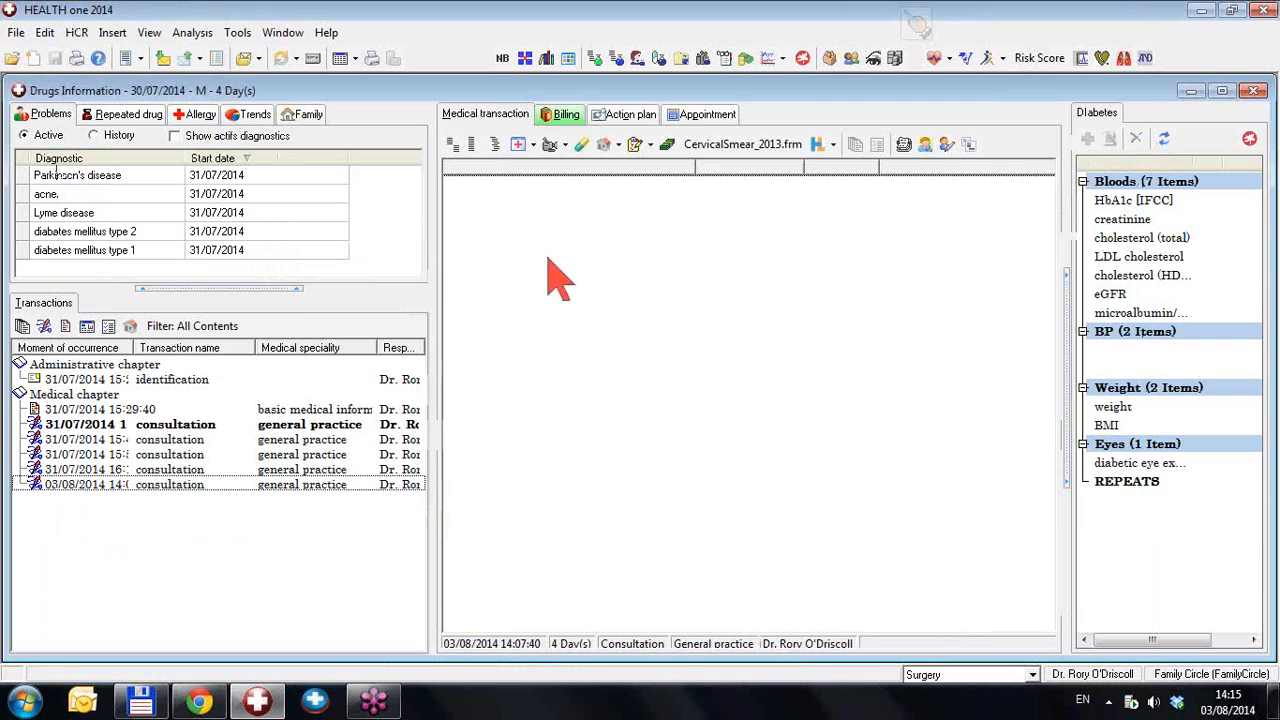
{"action": "left_click", "coordinate": [216, 426]}
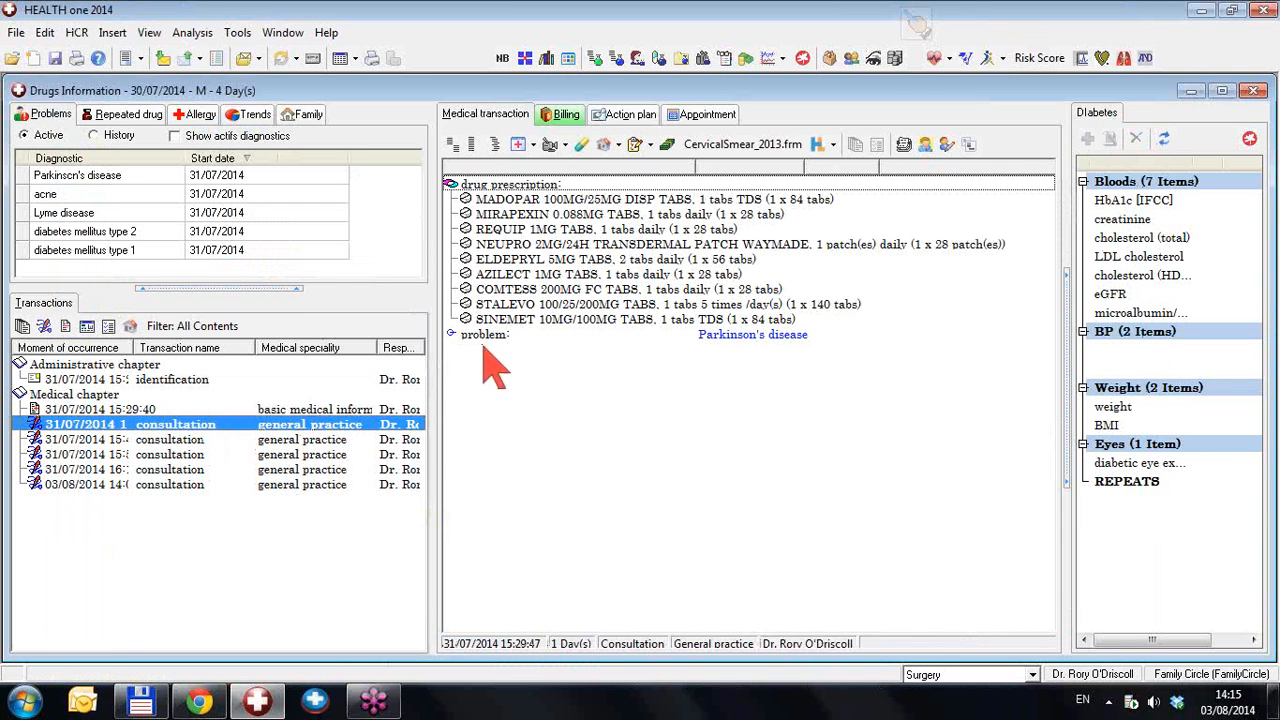
{"action": "double_click", "coordinate": [530, 199]}
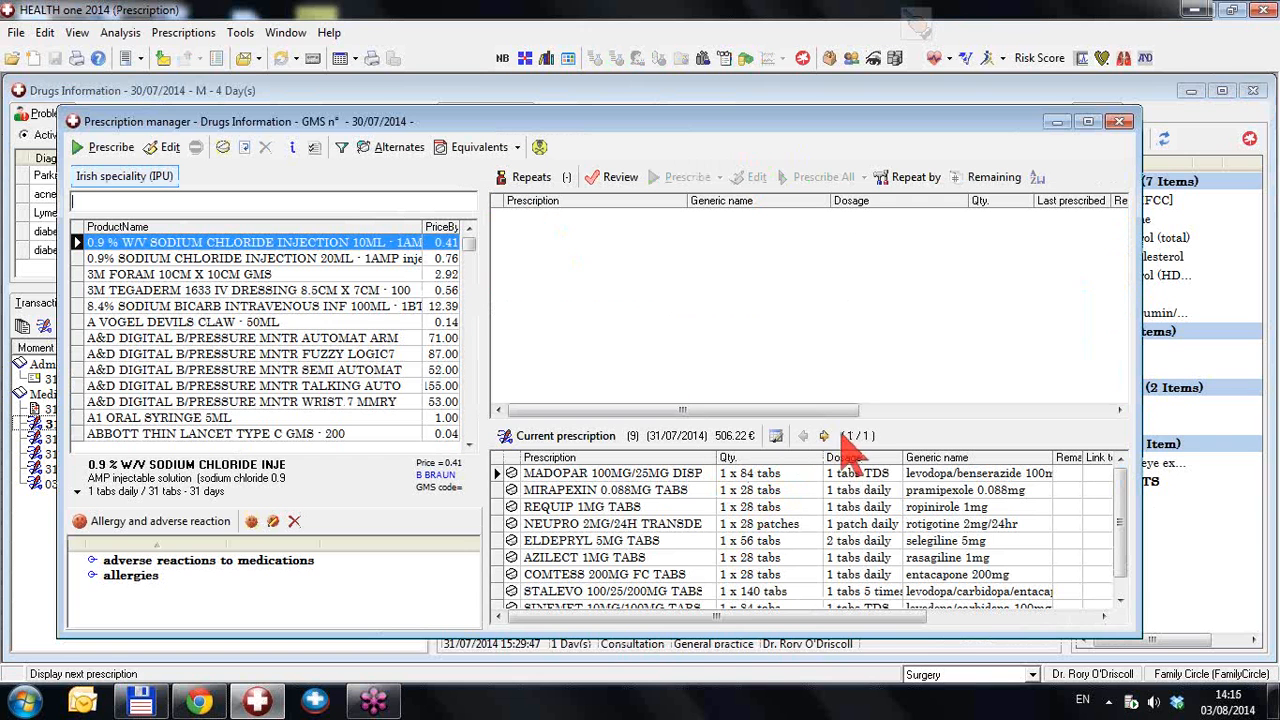
{"action": "left_click_drag", "start_coordinate": [872, 421], "coordinate": [890, 351]}
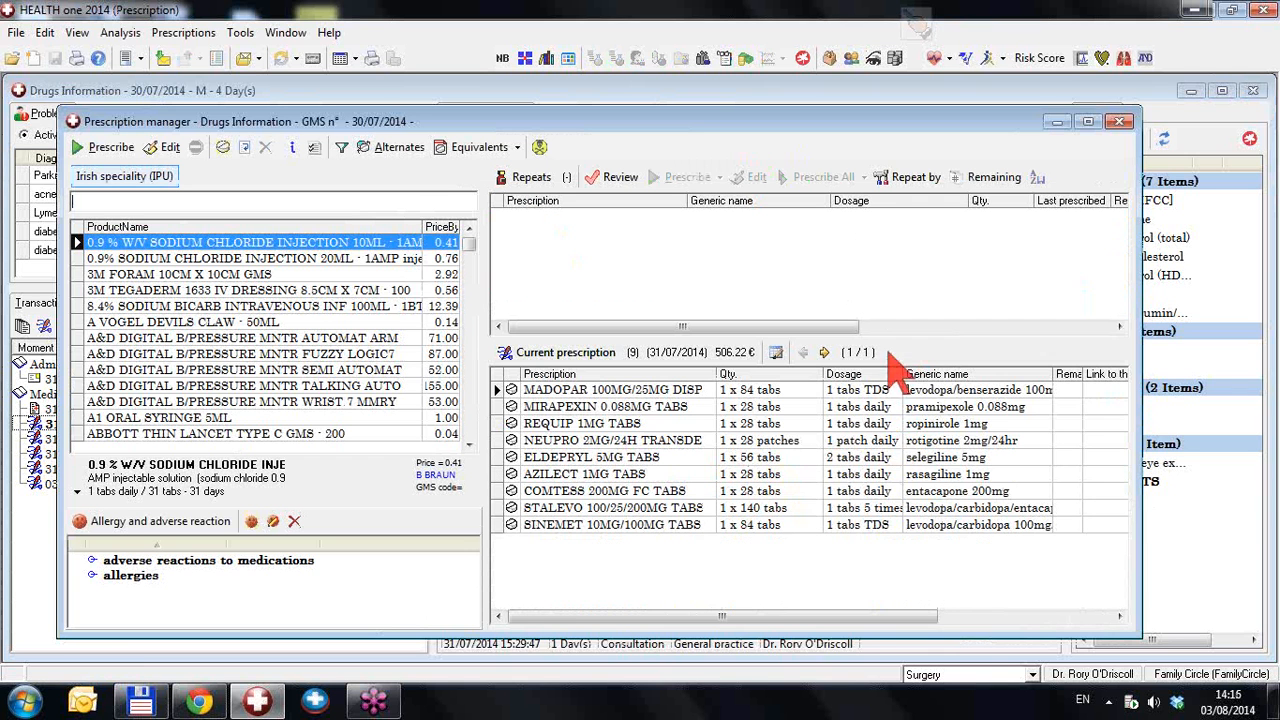
Check the personal notes of the MADOPAR 100MG/25MG and MIRAPEXIN 0.088MG prescriptions, closing each without saving
{"action": "left_click", "coordinate": [541, 391]}
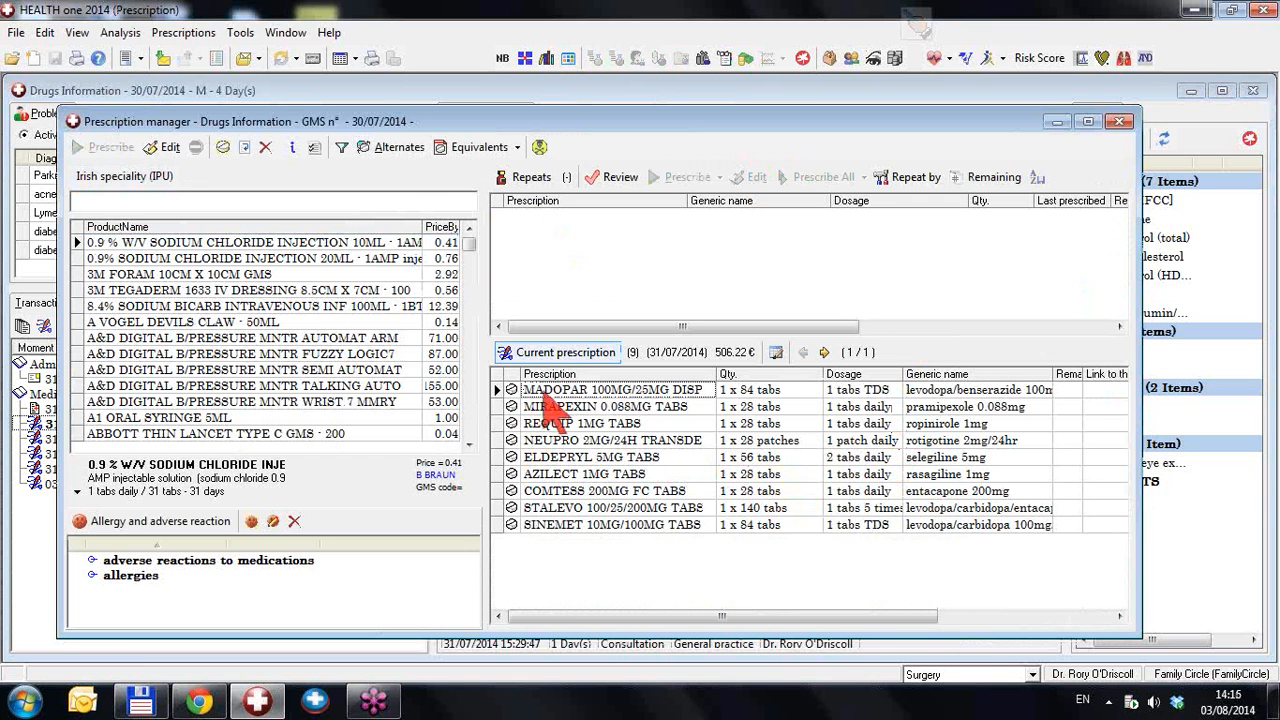
{"action": "double_click", "coordinate": [545, 390]}
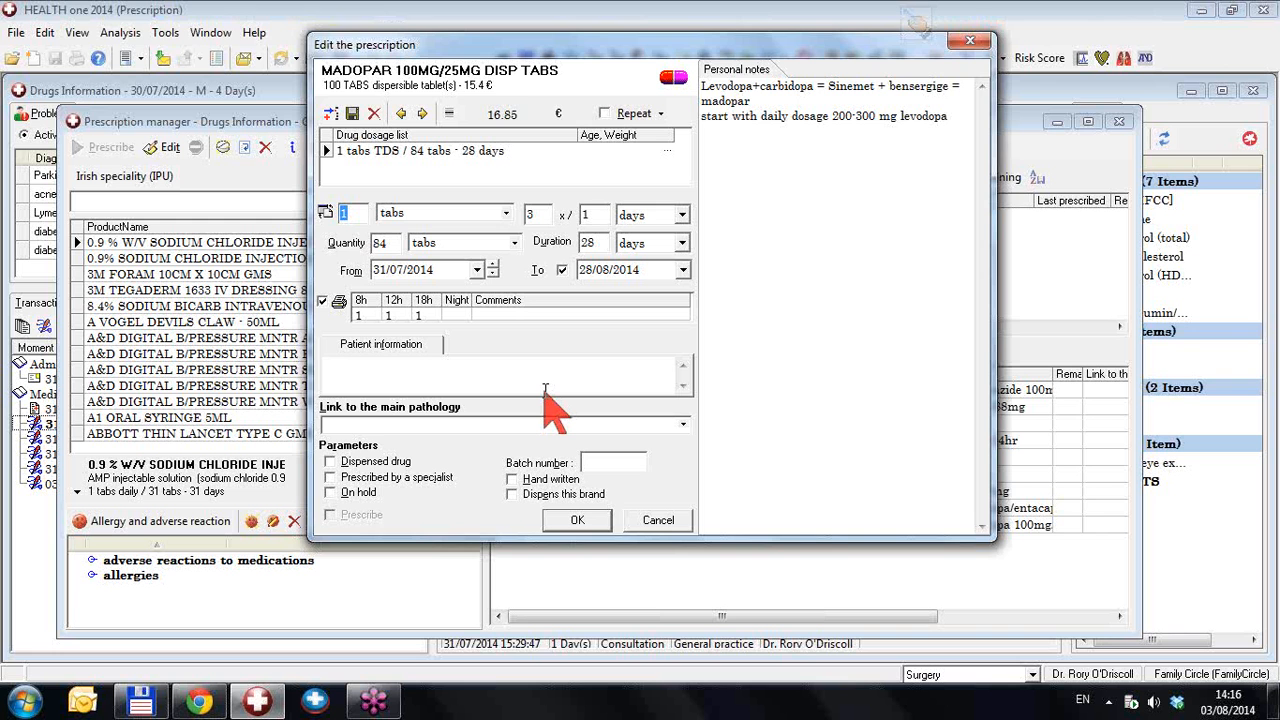
{"action": "key", "text": "Escape"}
{"action": "key", "text": "Down"}
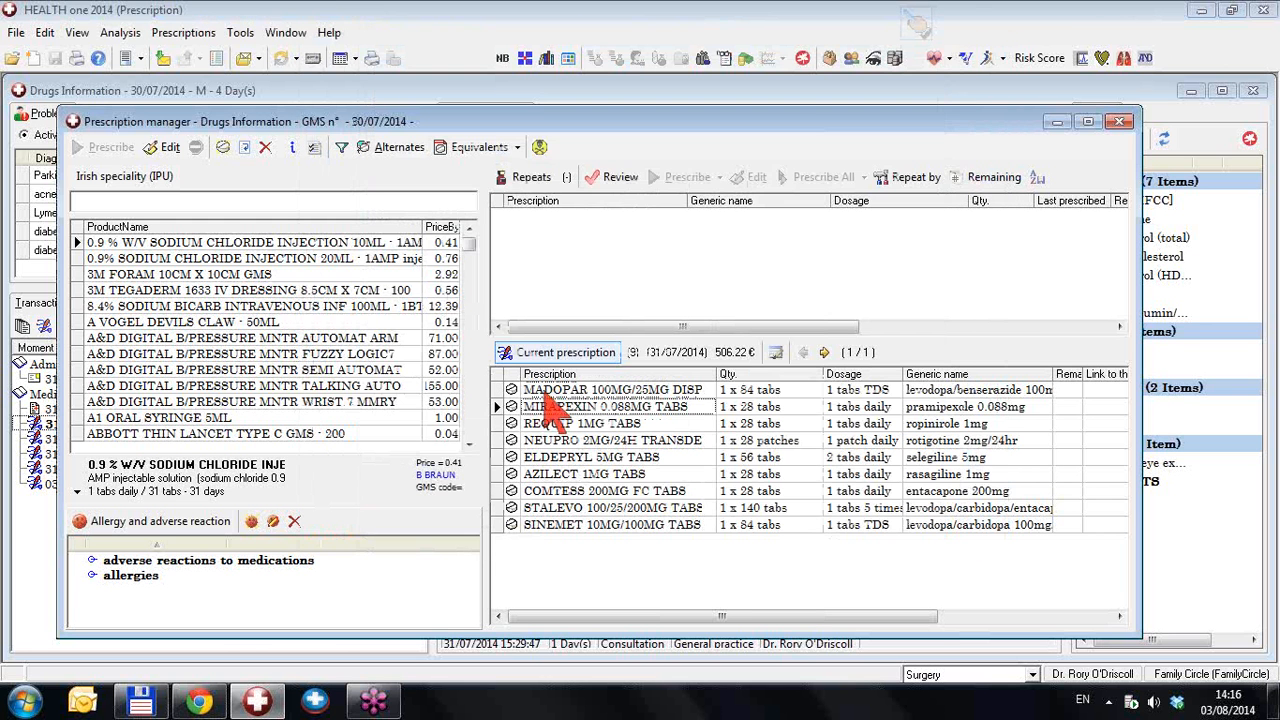
{"action": "key", "text": "Return"}
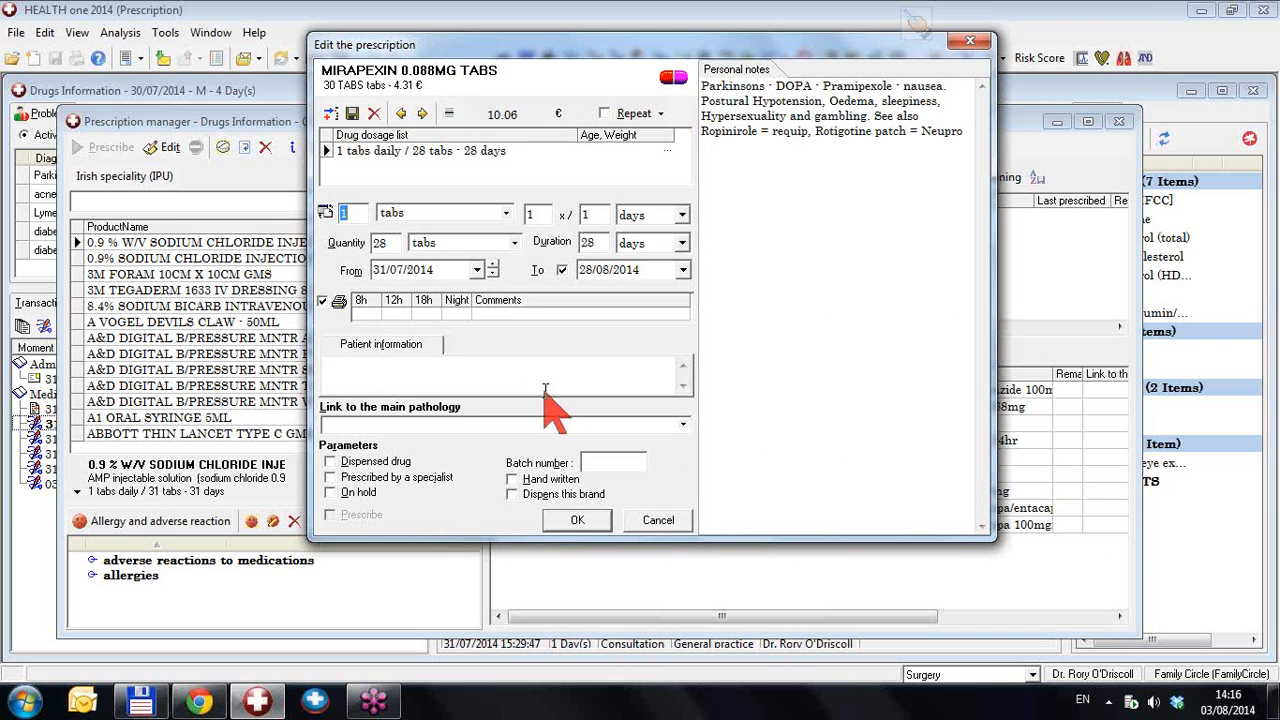
{"action": "key", "text": "Escape"}
Check the personal notes of the REQUIP 1MG and NEUPRO 2MG/24H patch prescriptions, closing each without saving
{"action": "key", "text": "Down"}
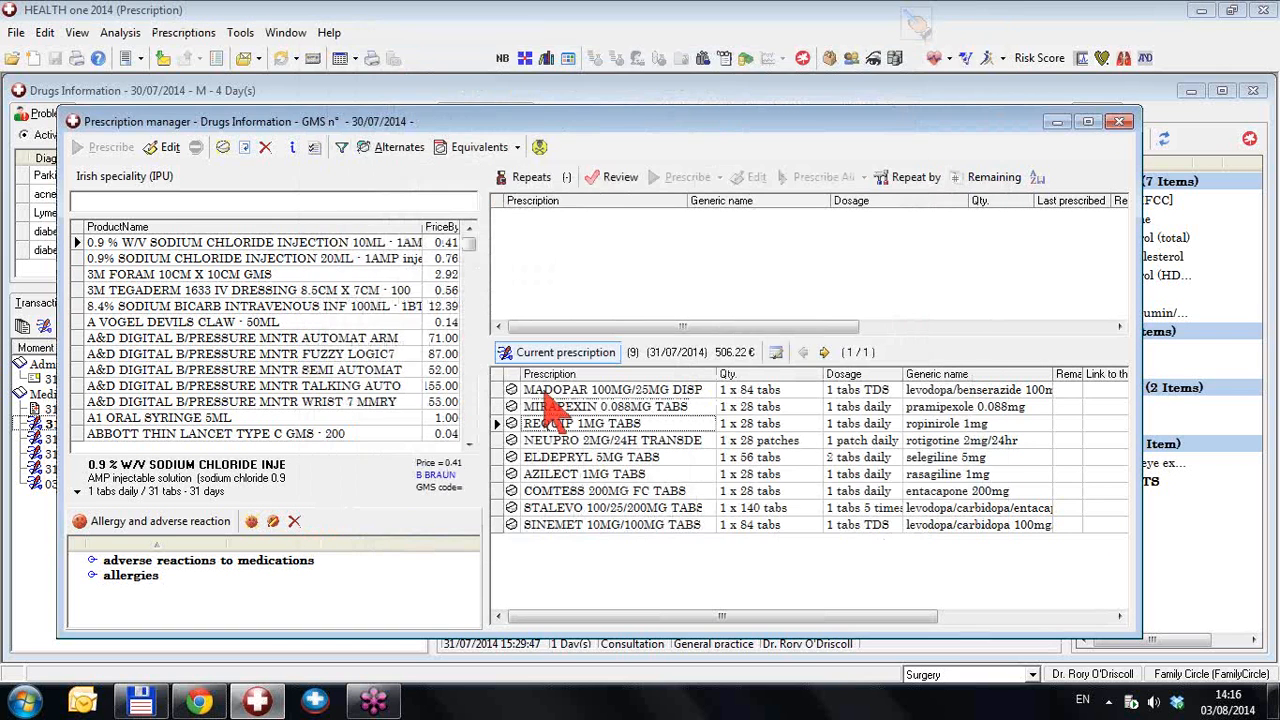
{"action": "key", "text": "Return"}
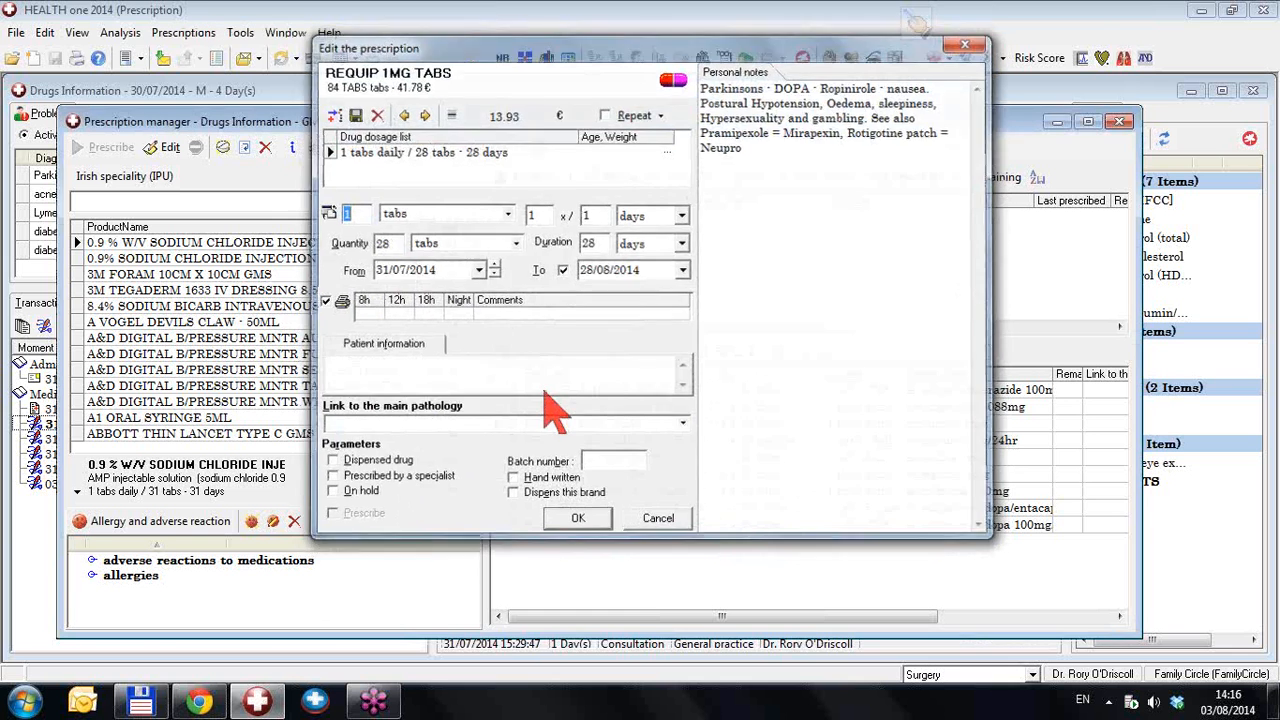
{"action": "key", "text": "Escape"}
{"action": "key", "text": "Down"}
{"action": "key", "text": "Return"}
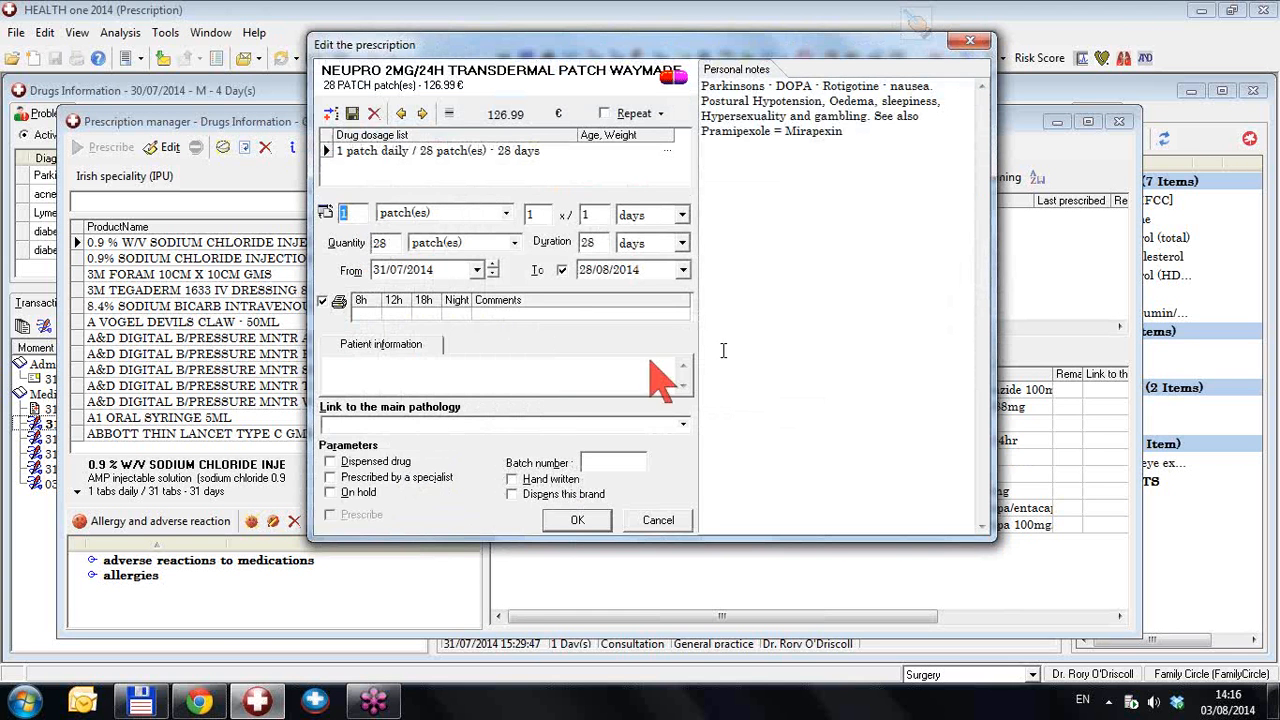
{"action": "key", "text": "Escape"}
Check the personal notes of the ELDEPRYL 5MG and AZILECT 1MG prescriptions unsaved, and close the prescription manager
{"action": "key", "text": "Down"}
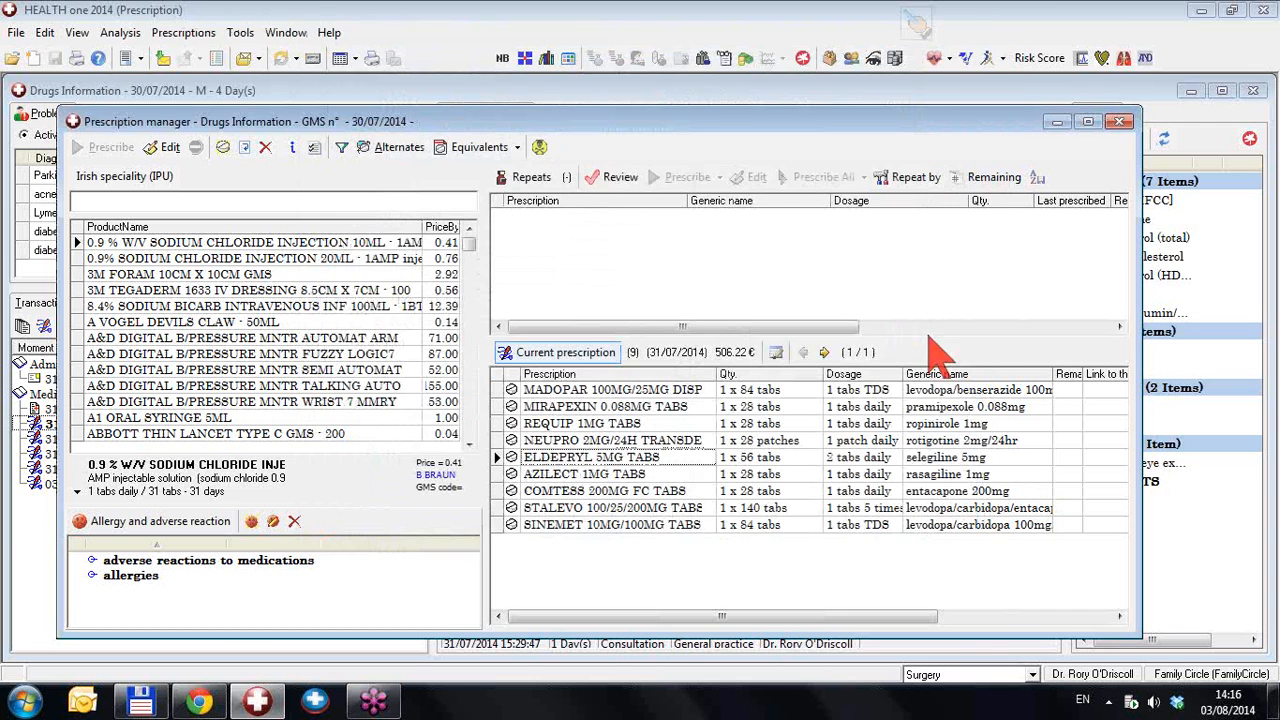
{"action": "key", "text": "Return"}
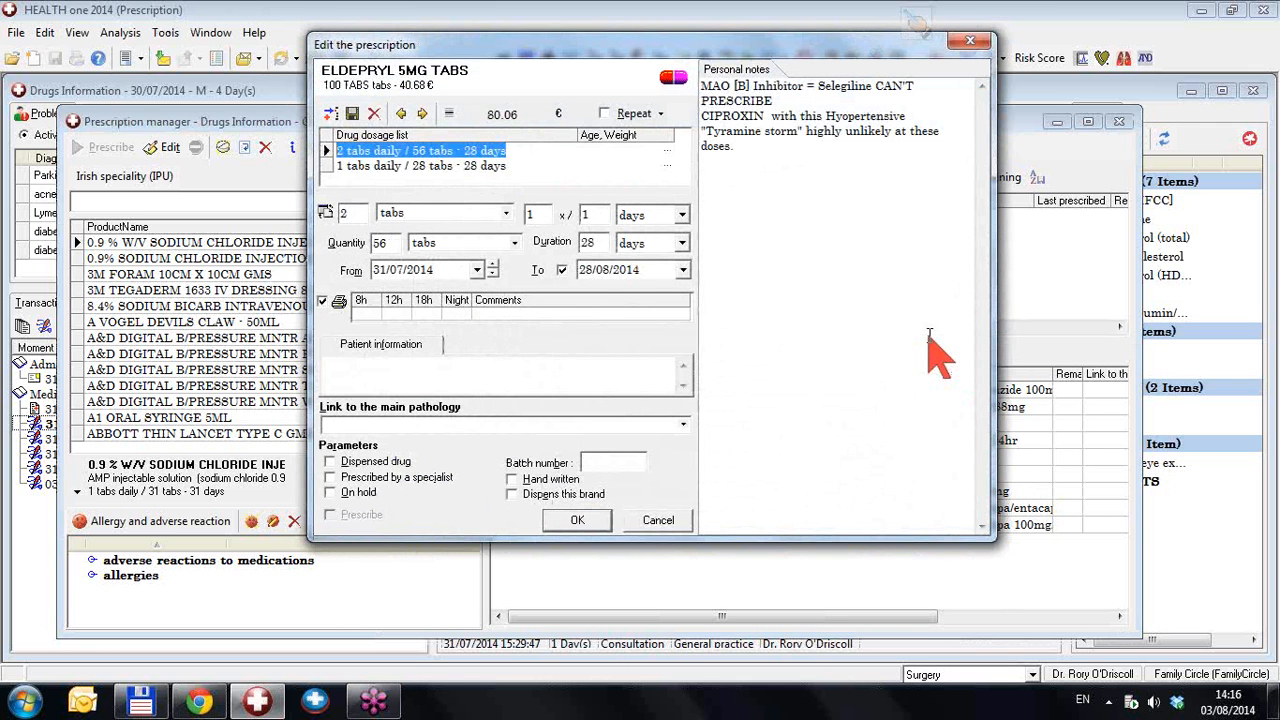
{"action": "key", "text": "Escape"}
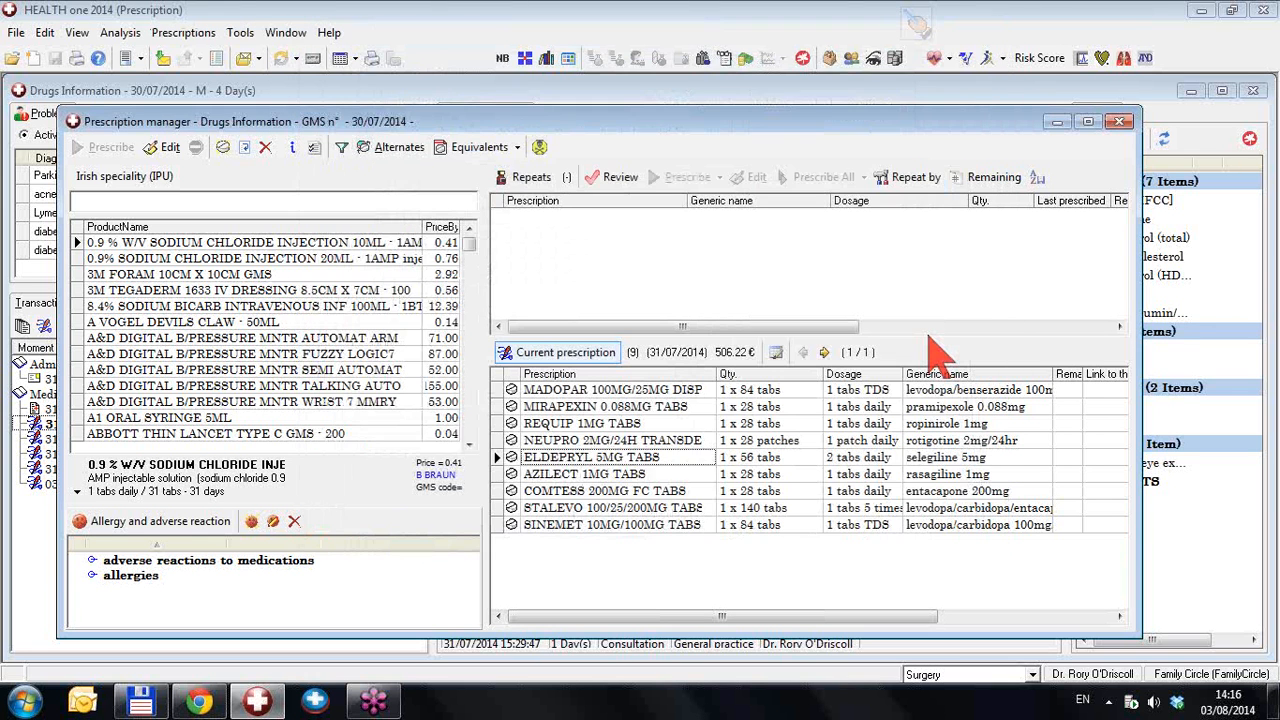
{"action": "key", "text": "Down"}
{"action": "key", "text": "Return"}
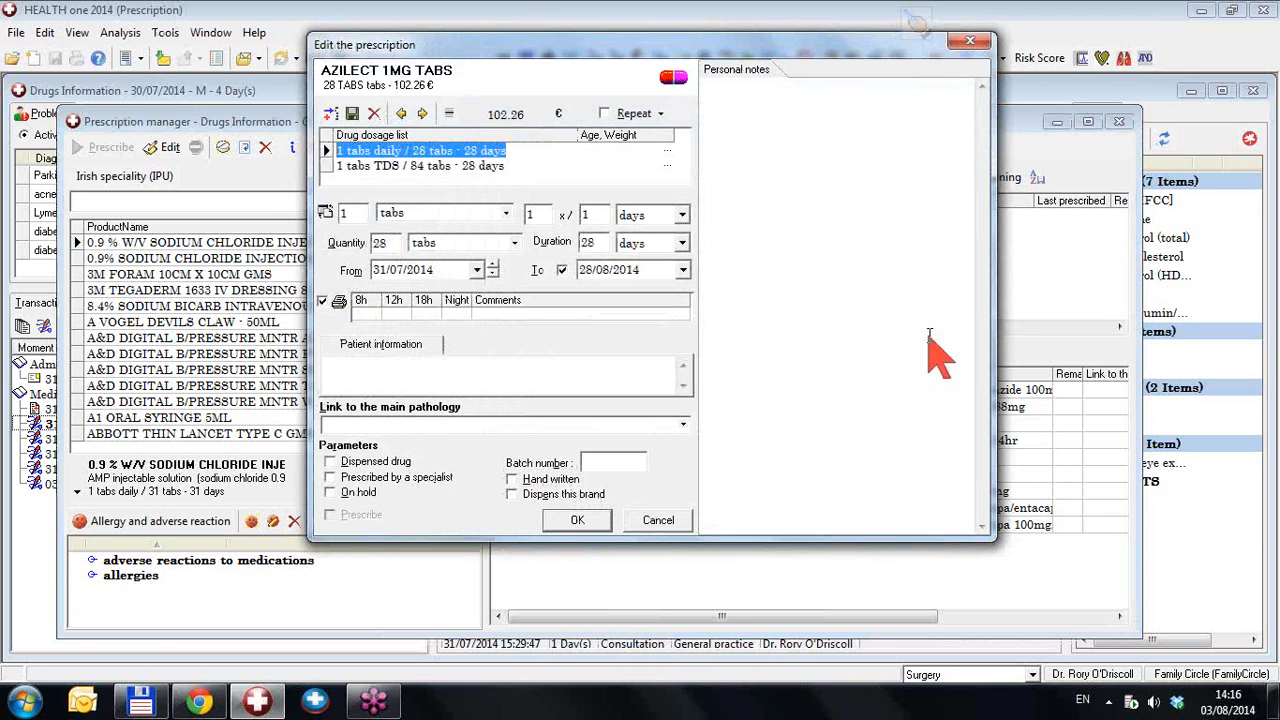
{"action": "key", "text": "Escape"}
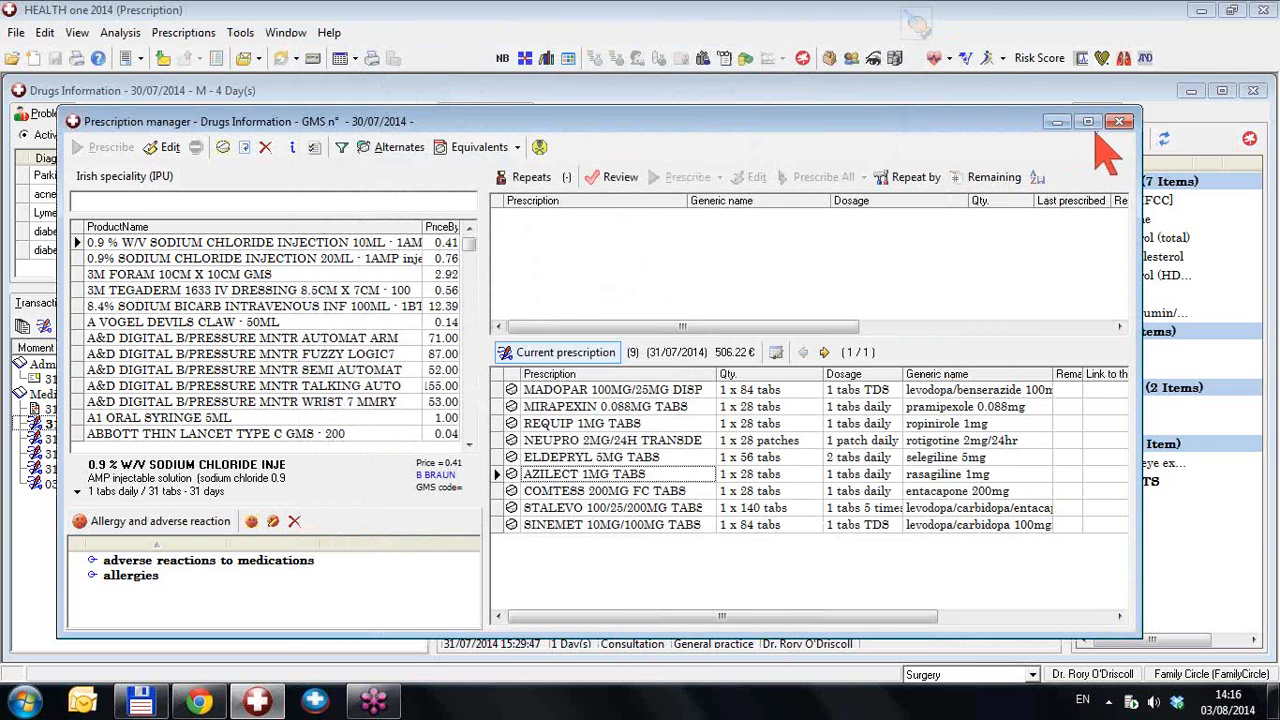
{"action": "left_click", "coordinate": [1120, 122]}
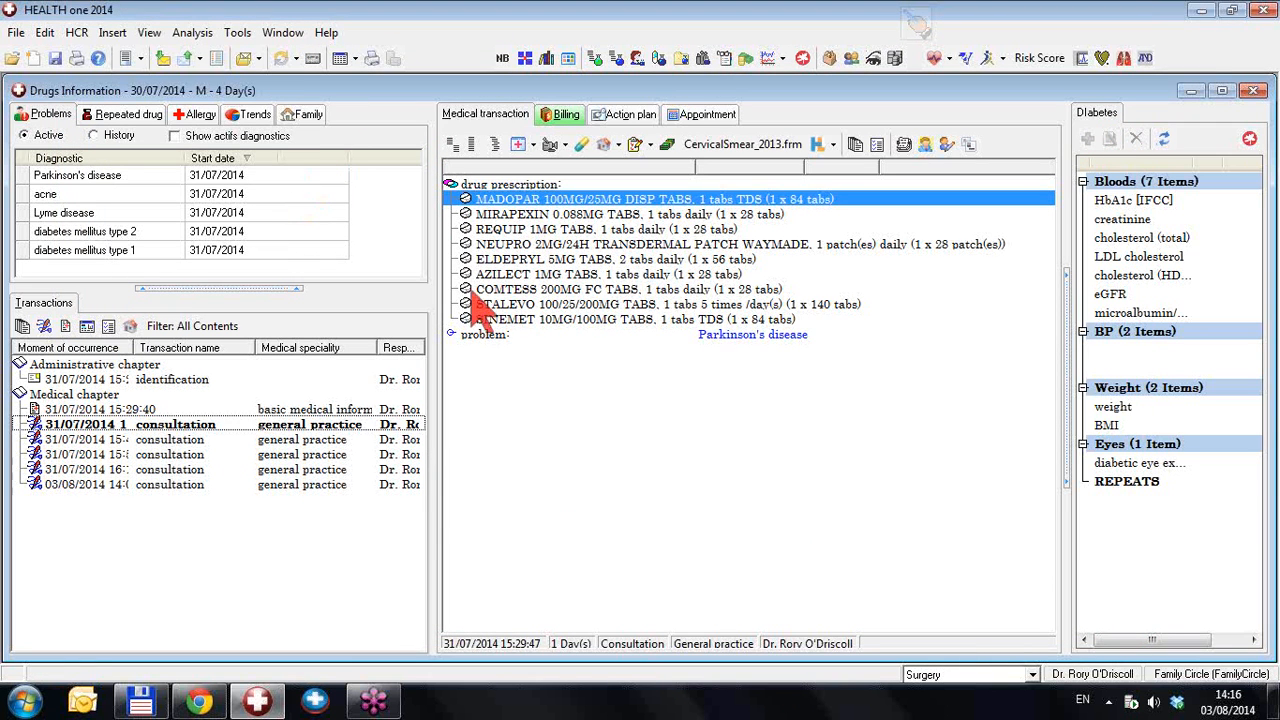
From the 03/08/2014 consultation, look up "eldep" in the prescription manager, select all ELDEPRYL 5MG TABS personal notes text and close the prescription unsaved
{"action": "left_click", "coordinate": [318, 487]}
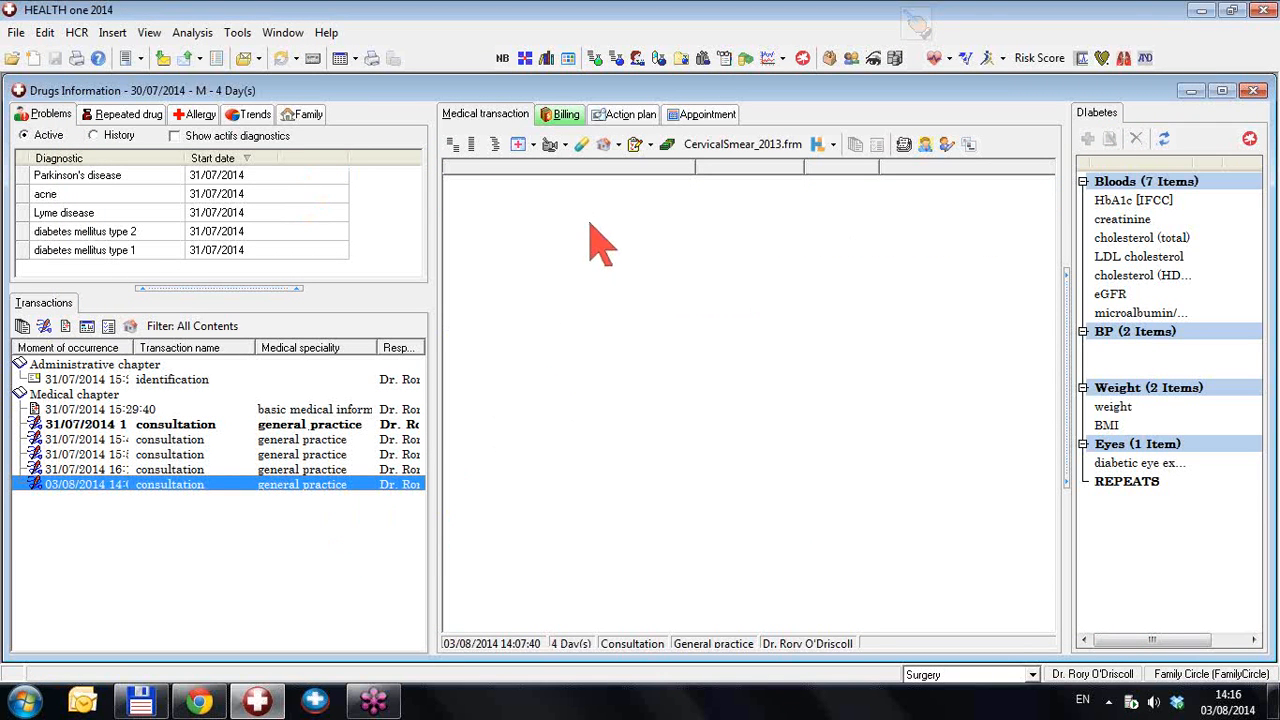
{"action": "left_click", "coordinate": [581, 147]}
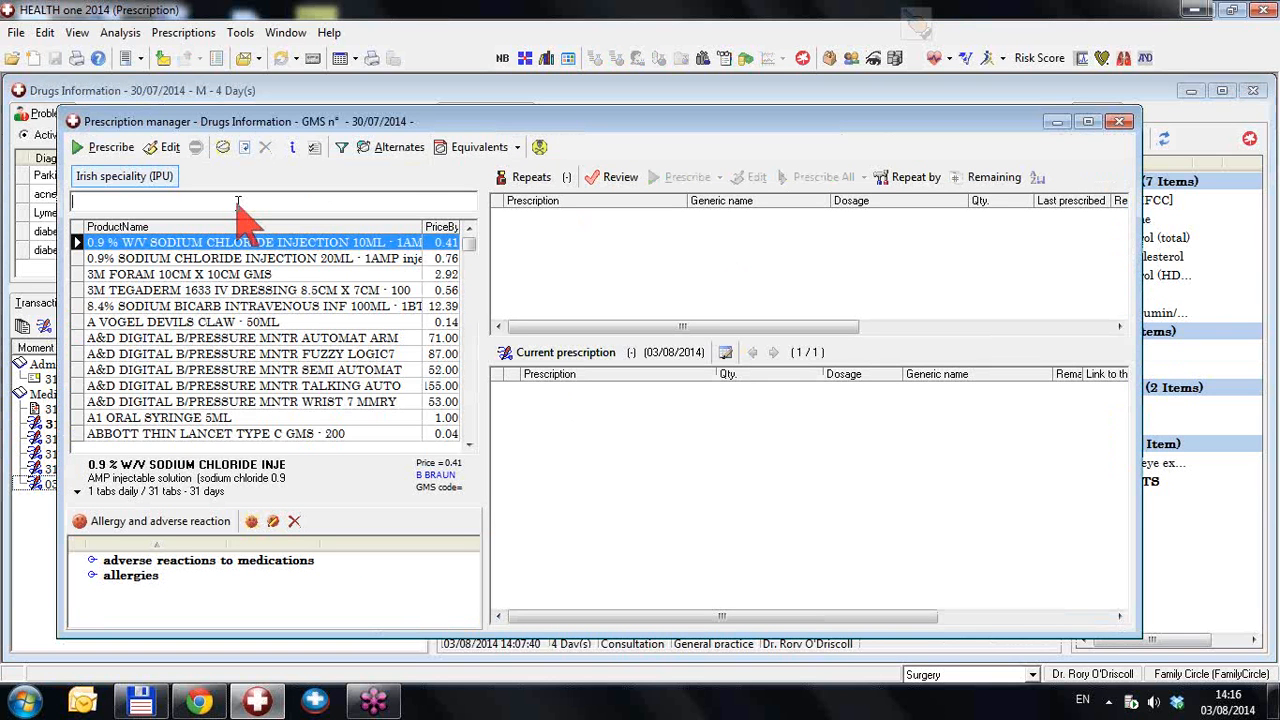
{"action": "type", "text": "eldep"}
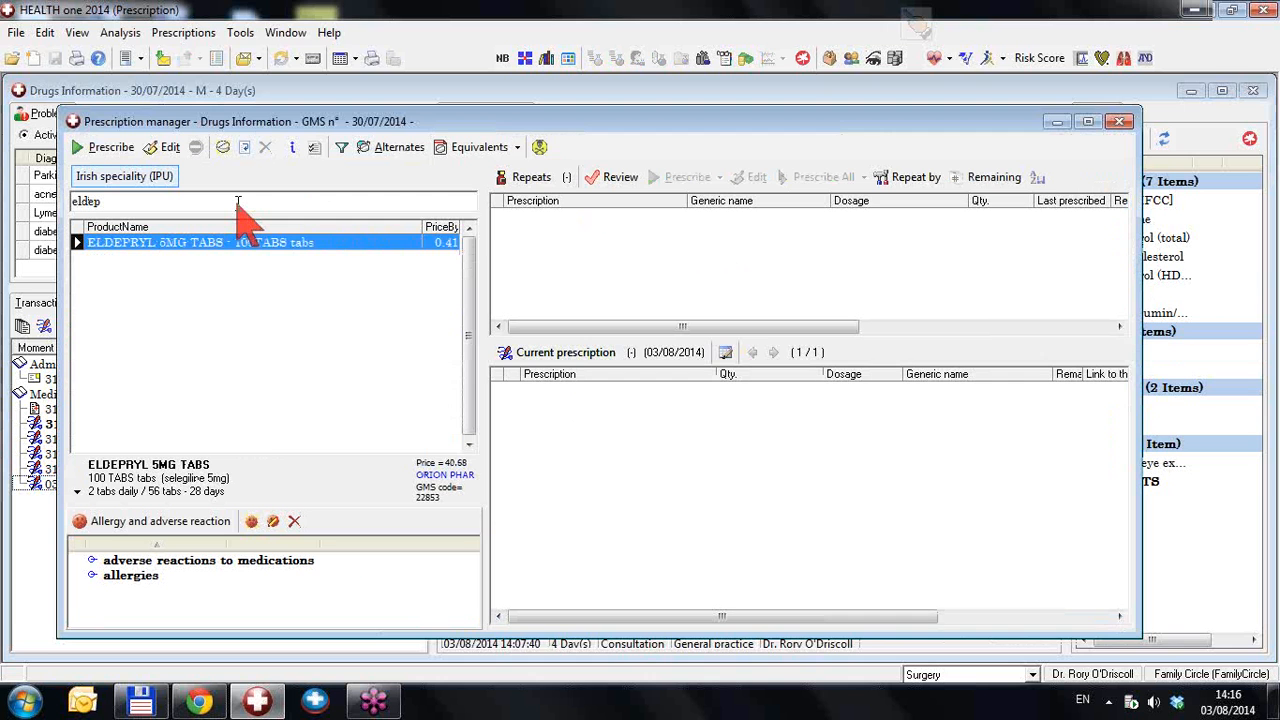
{"action": "key", "text": "Return"}
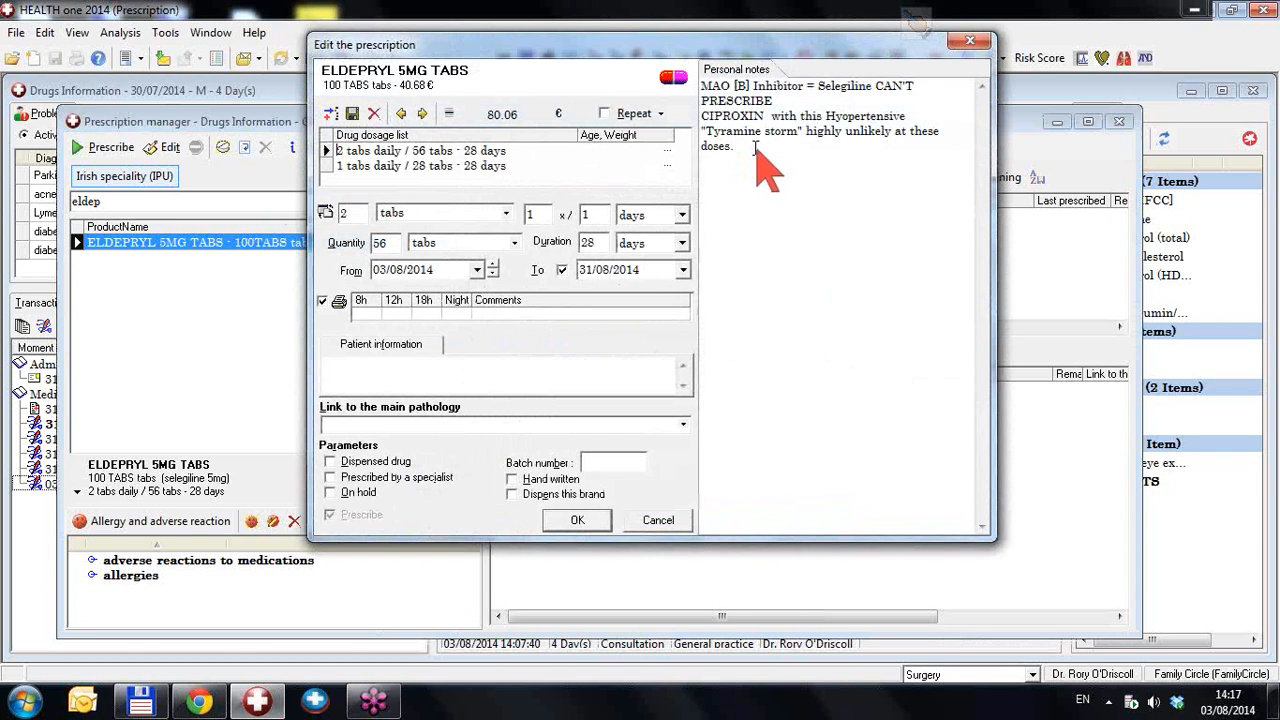
{"action": "left_click_drag", "start_coordinate": [757, 145], "coordinate": [735, 100]}
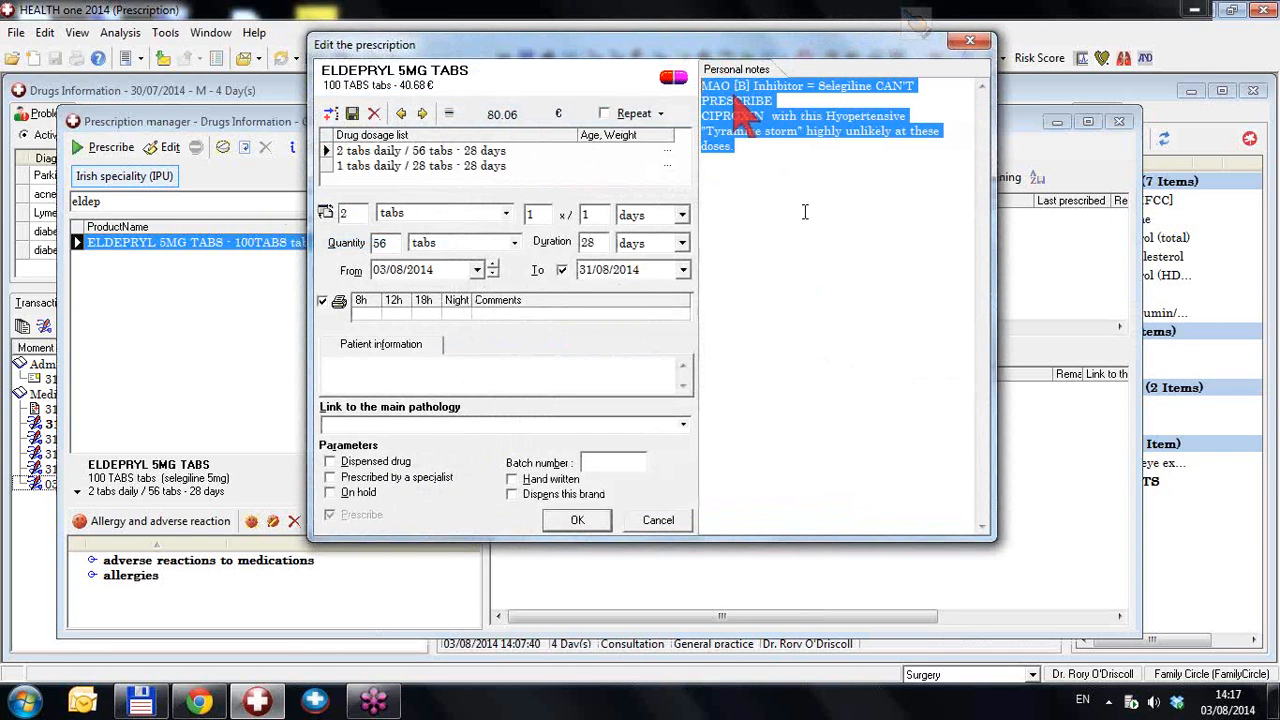
{"action": "left_click", "coordinate": [972, 43]}
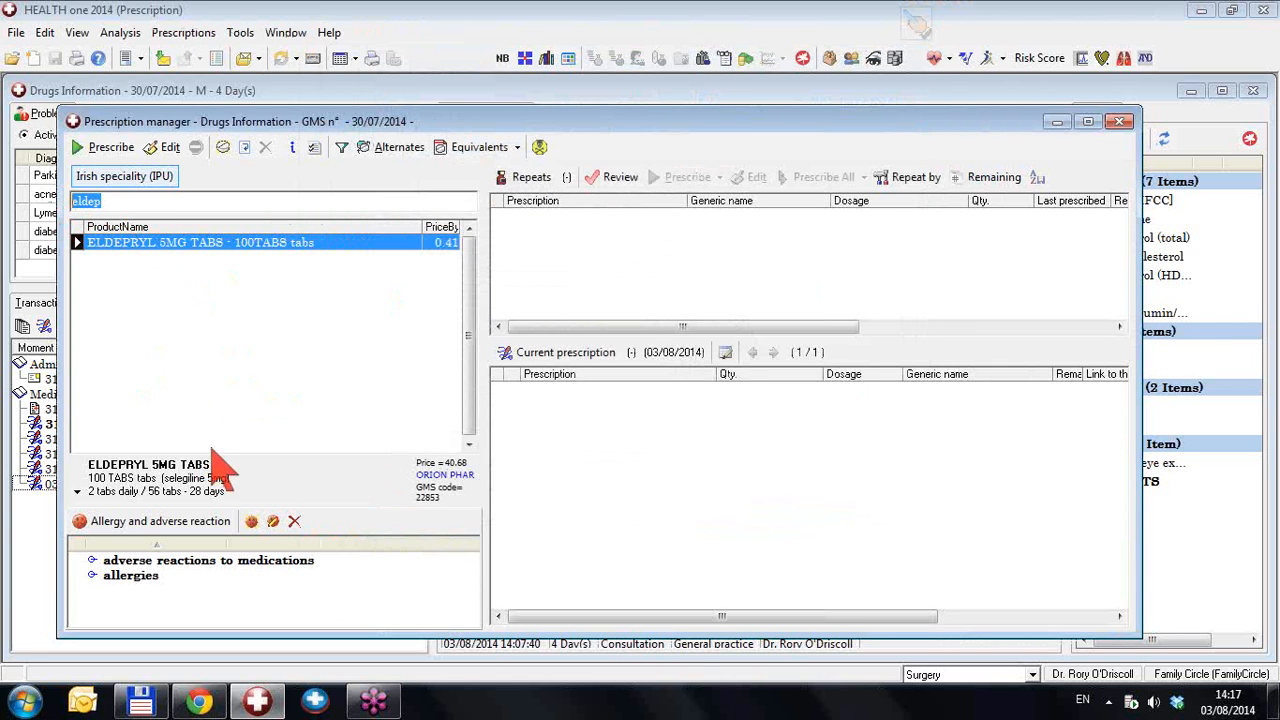
Search for "azil" and check the personal notes of AZILECT 1MG TABS and AZILECT 1MG TABS CLEAR PH, cancelling both
{"action": "type", "text": "azil"}
{"action": "key", "text": "Down"}
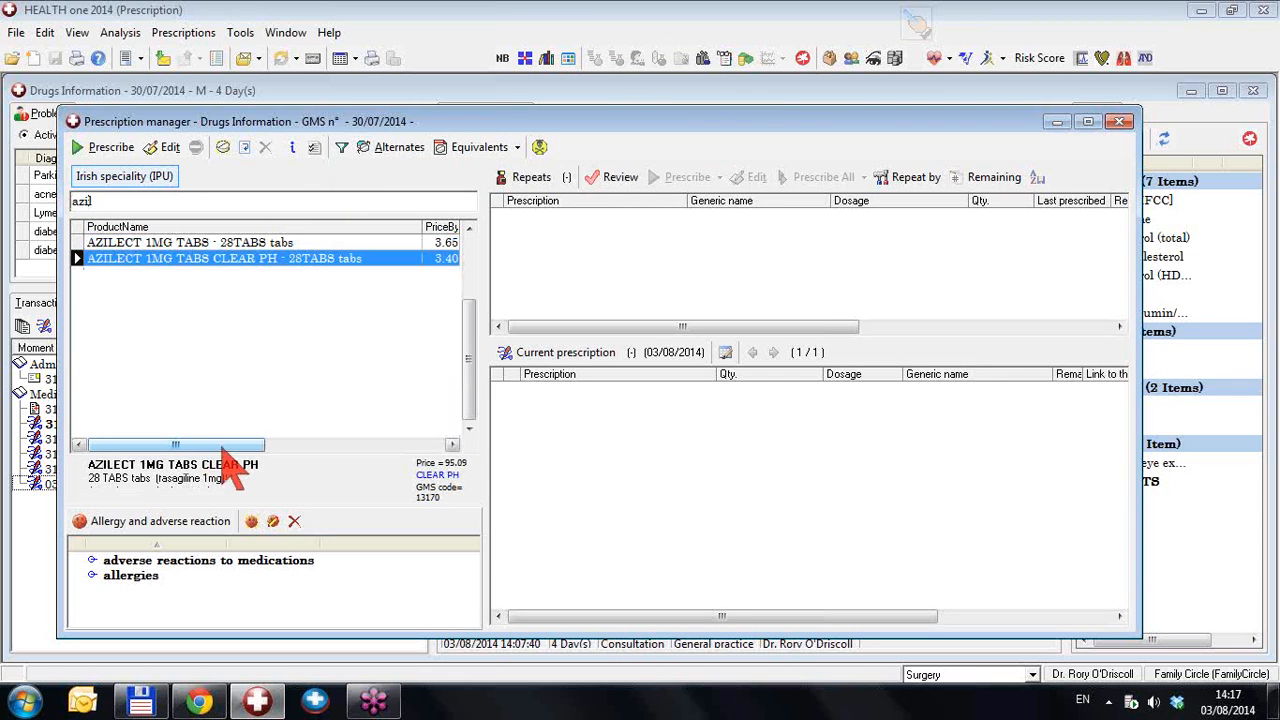
{"action": "key", "text": "Up"}
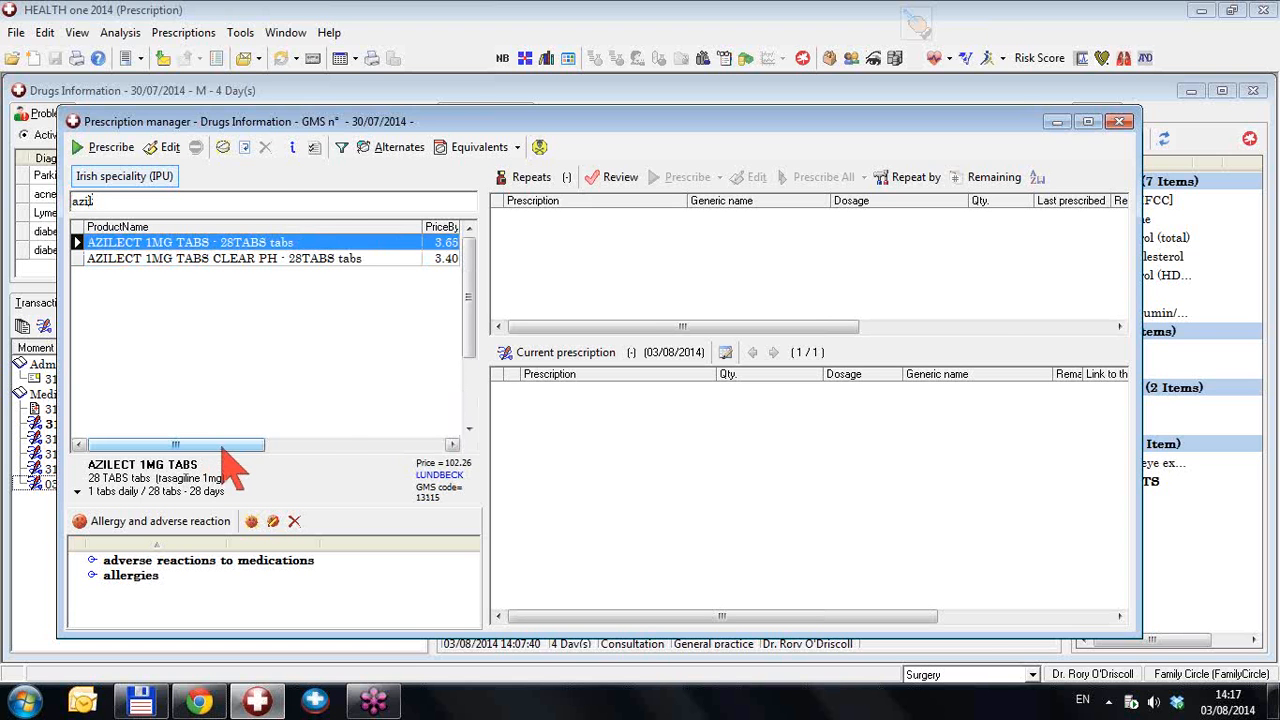
{"action": "key", "text": "Return"}
{"action": "key", "text": "Escape"}
{"action": "key", "text": "Down"}
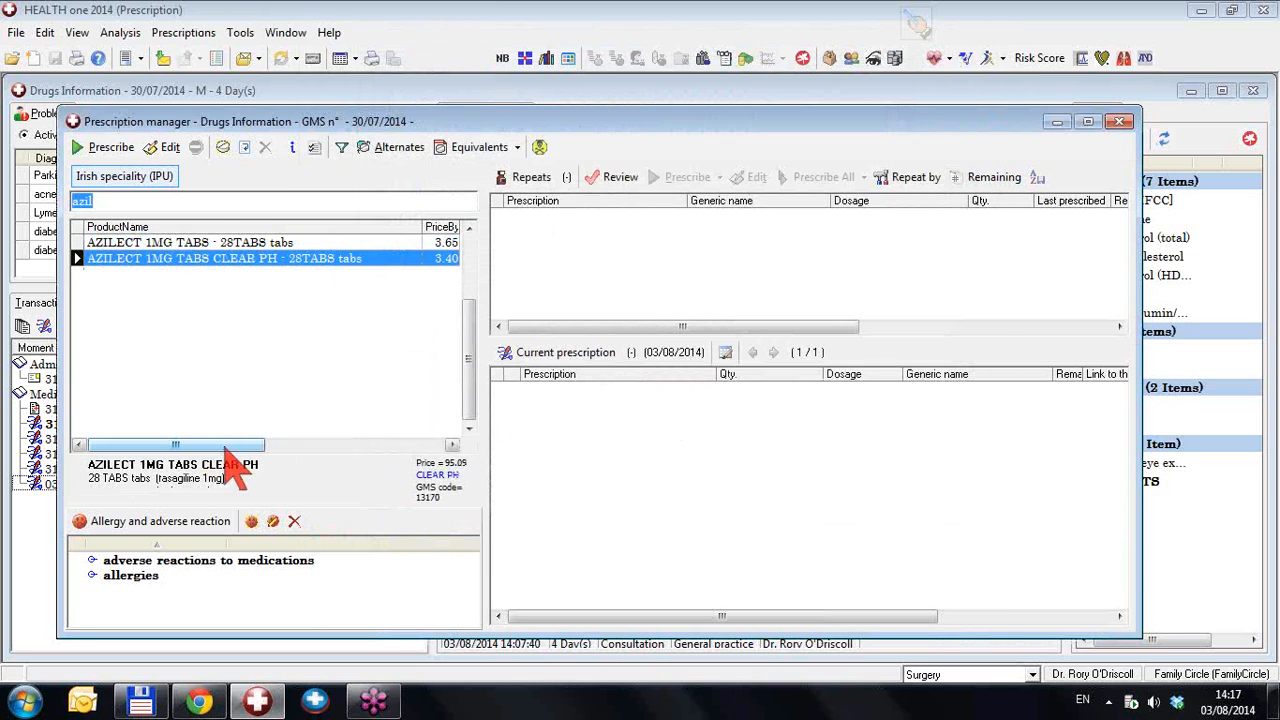
{"action": "key", "text": "Return"}
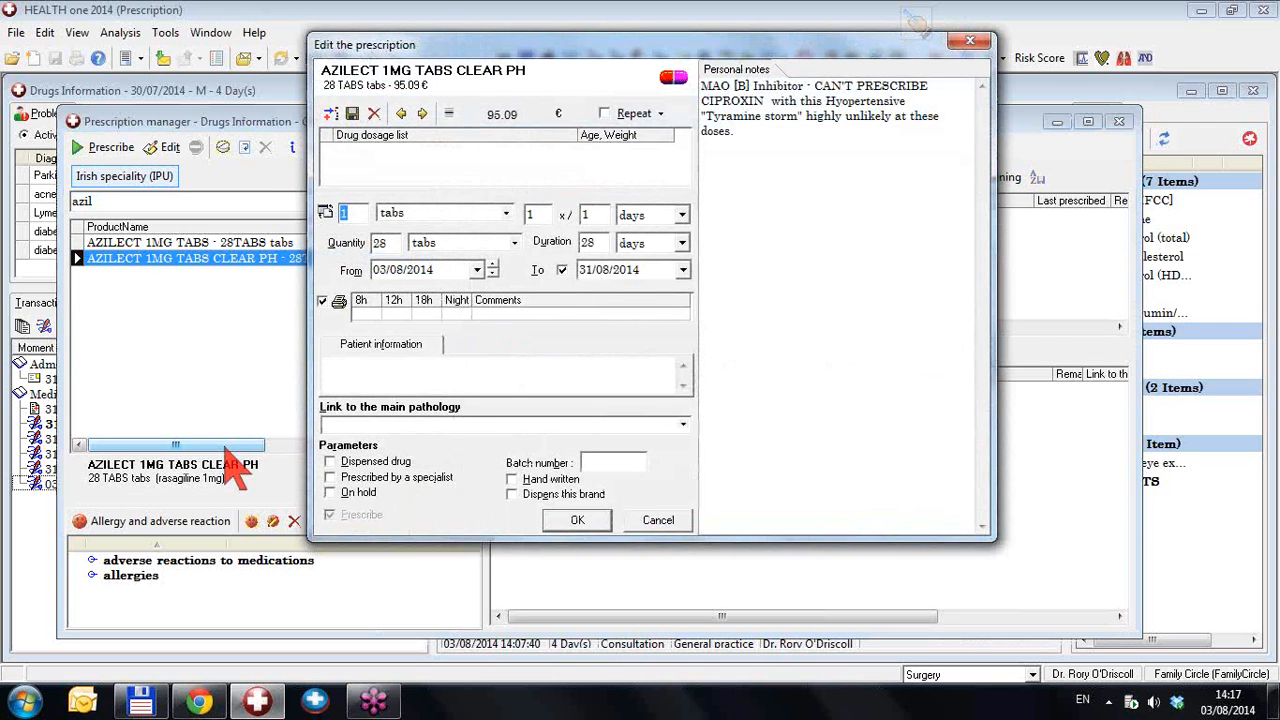
{"action": "key", "text": "Escape"}
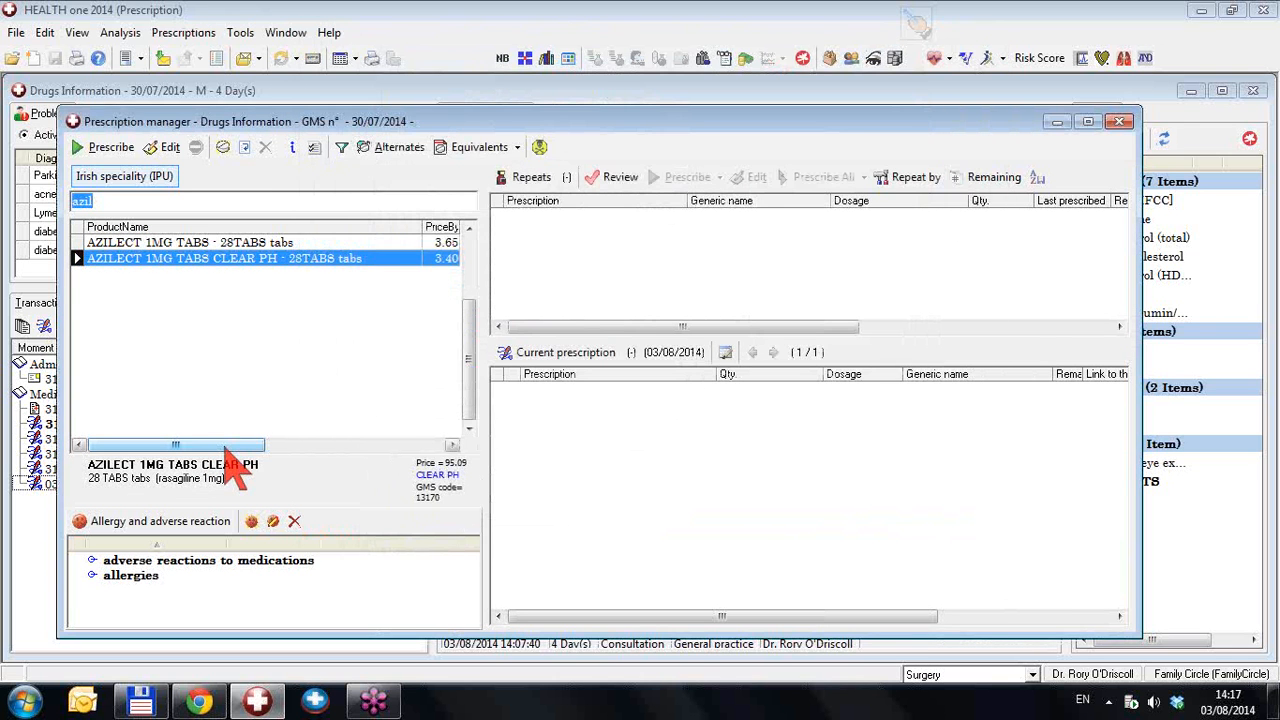
Clear the drug search and filter the drugs on the ATC code Monoamine oxidase type b inhibitors (N04BD), under Dopaminergic agents (N04B)
{"action": "key", "text": "BackSpace"}
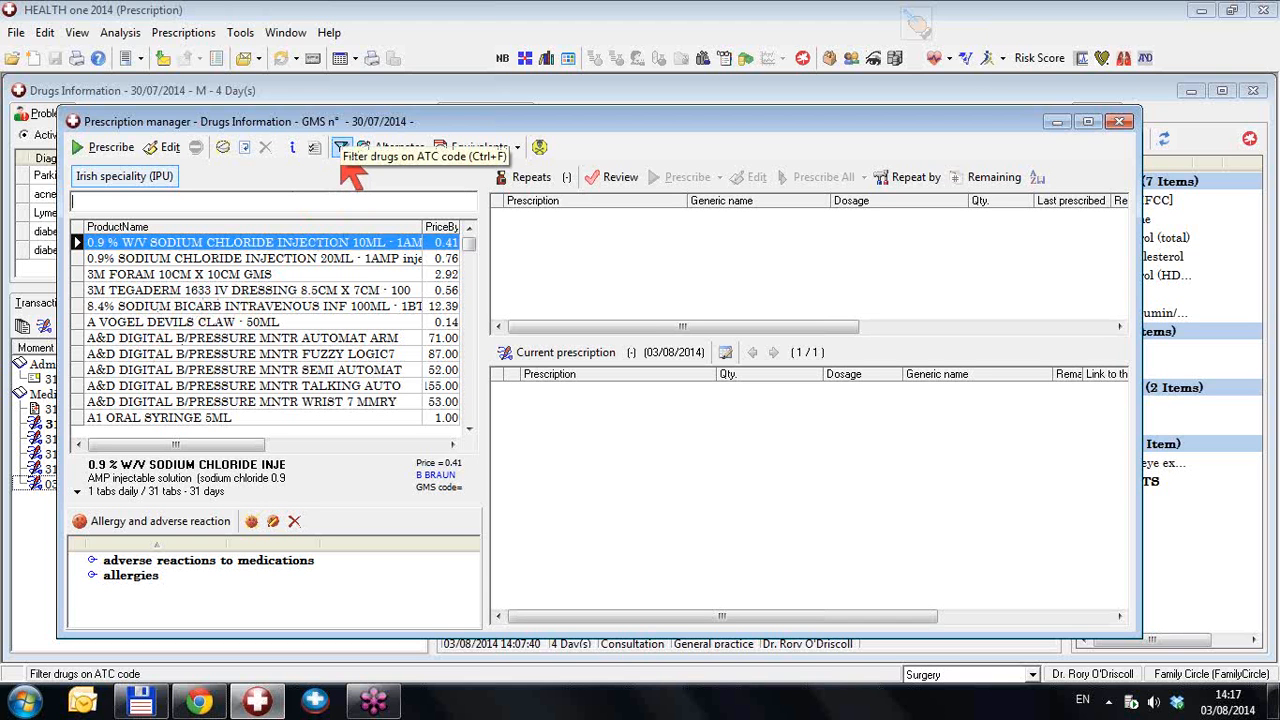
{"action": "left_click", "coordinate": [341, 148]}
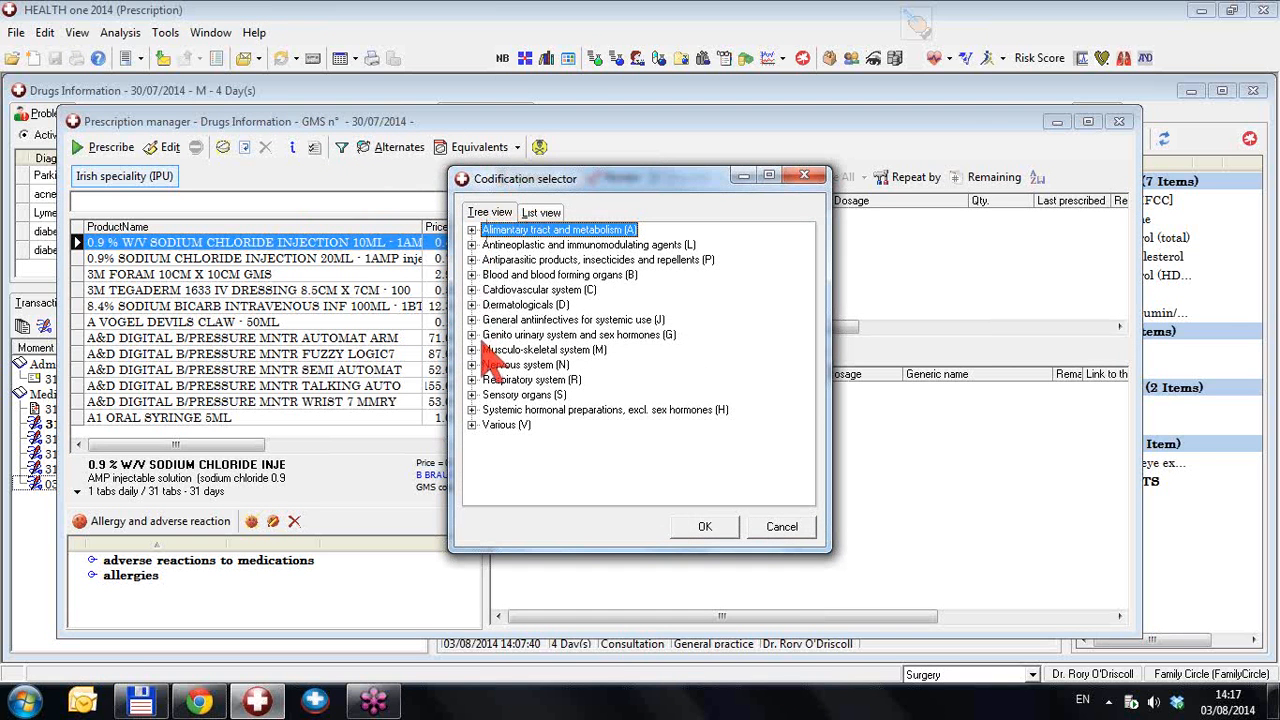
{"action": "left_click", "coordinate": [472, 366]}
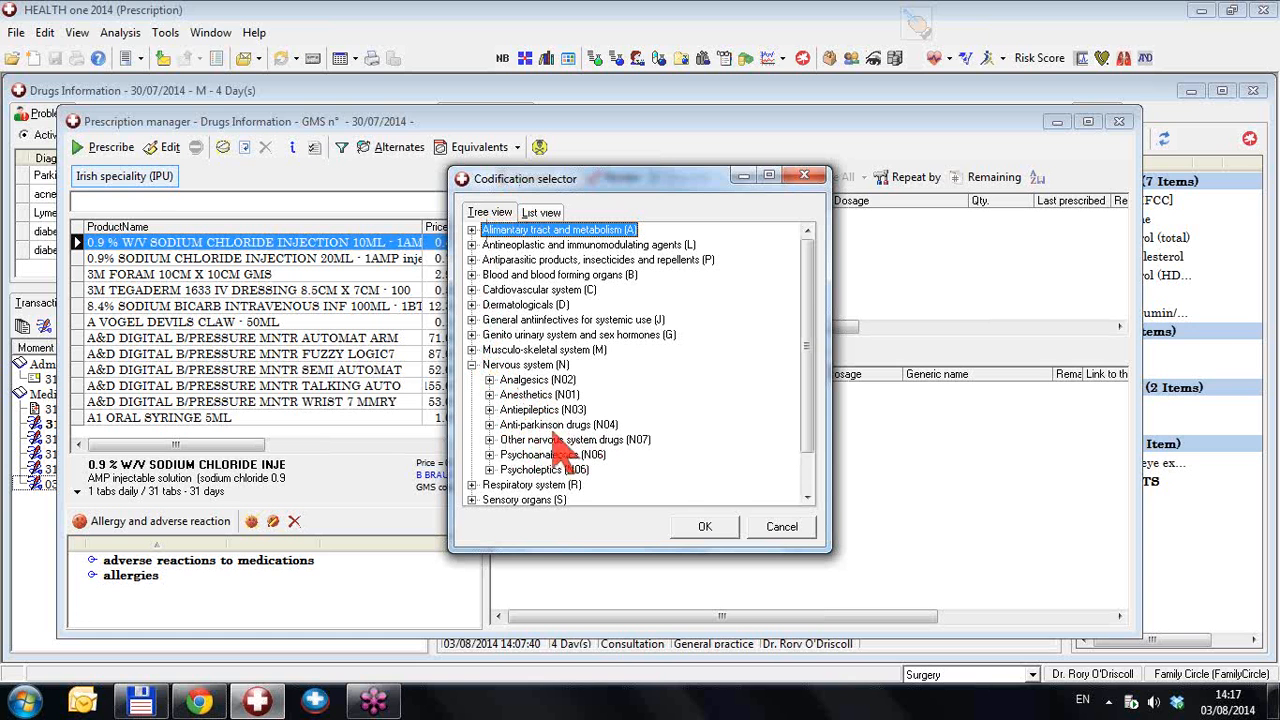
{"action": "left_click", "coordinate": [489, 426]}
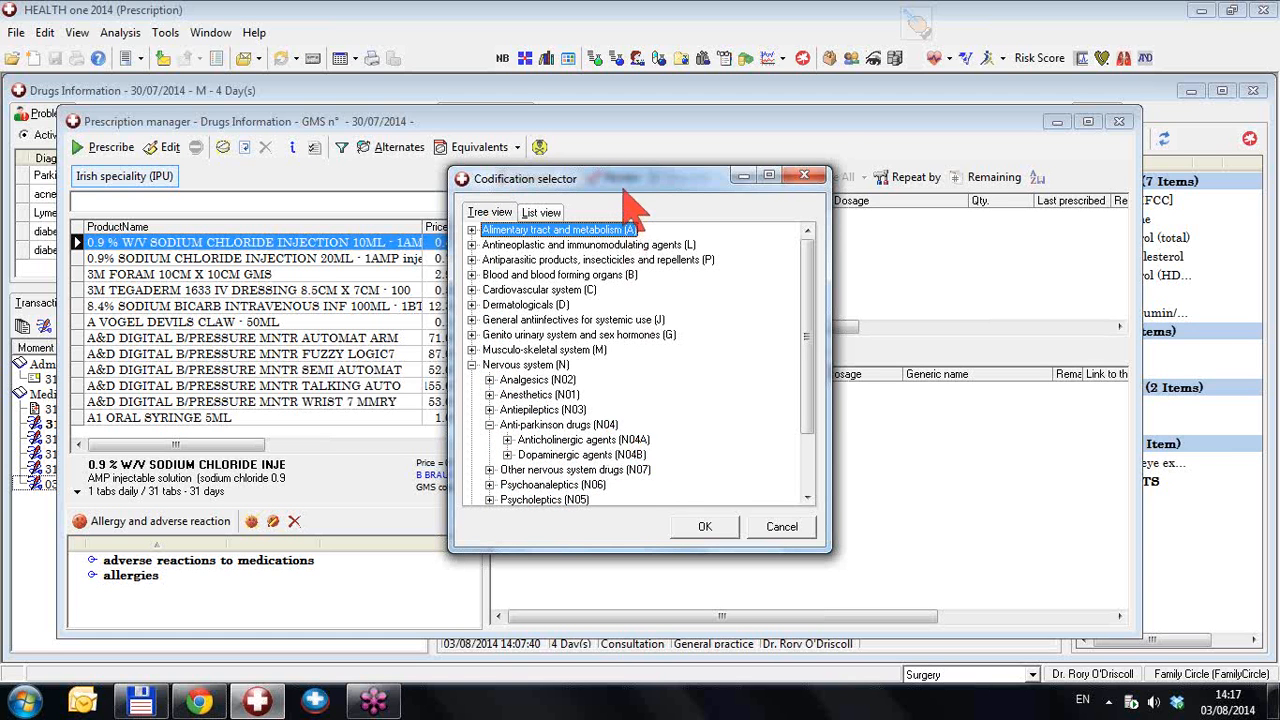
{"action": "left_click_drag", "start_coordinate": [624, 190], "coordinate": [593, 127]}
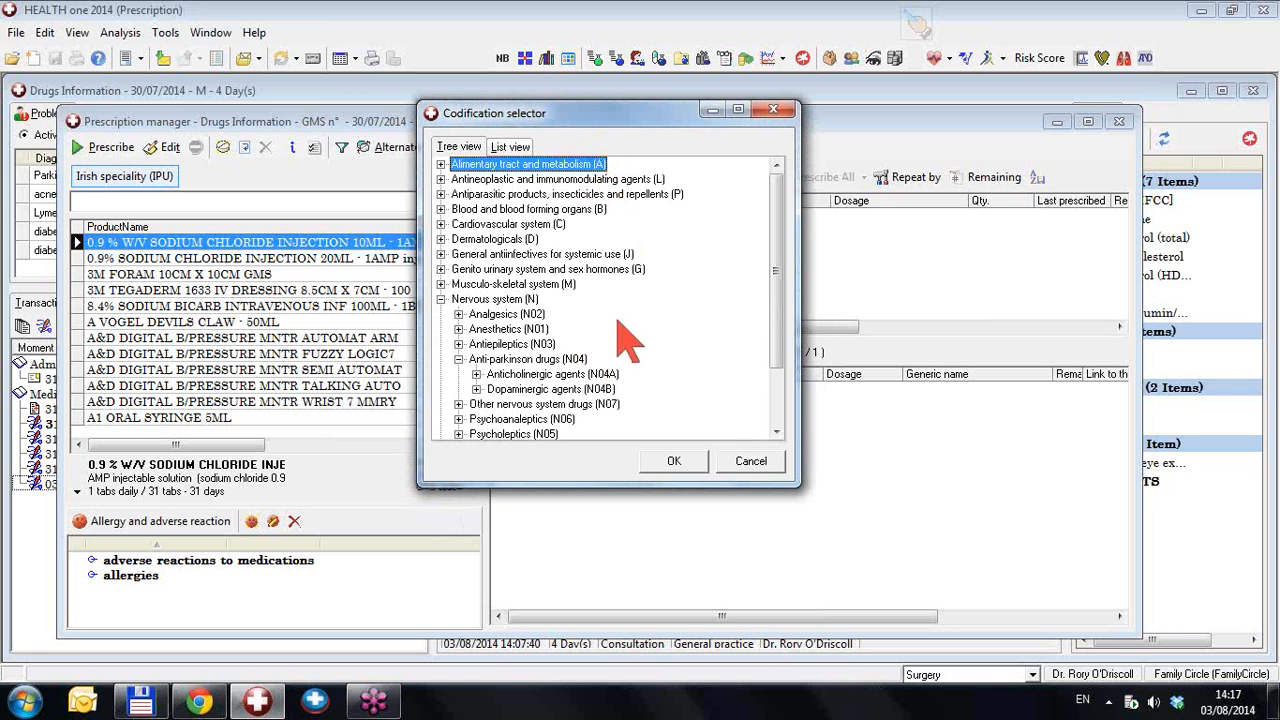
{"action": "left_click", "coordinate": [477, 389]}
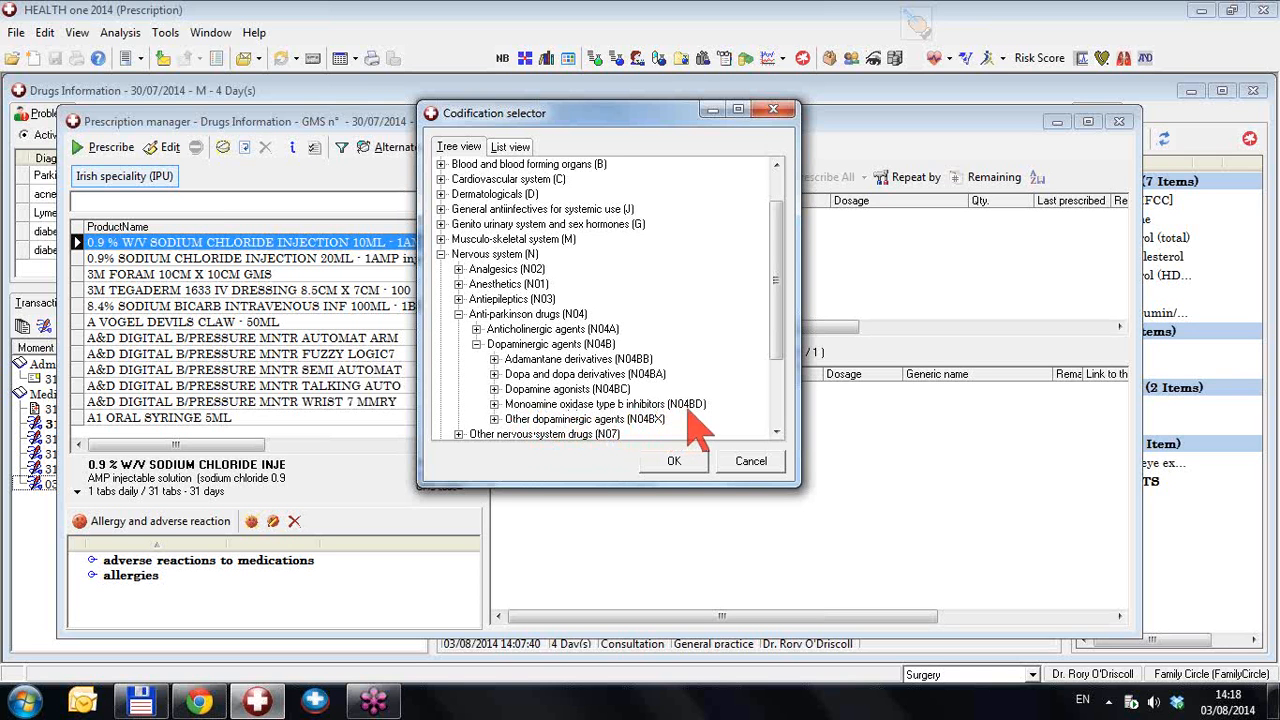
{"action": "left_click", "coordinate": [494, 404]}
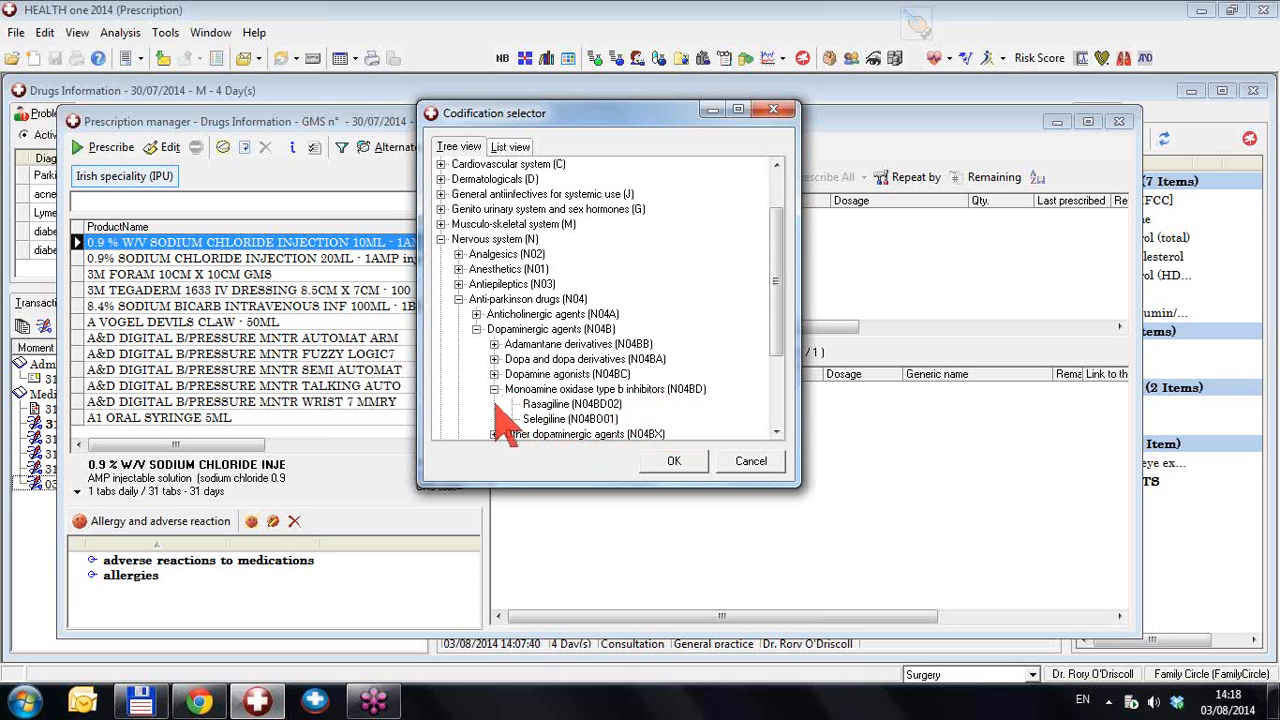
{"action": "left_click", "coordinate": [557, 391]}
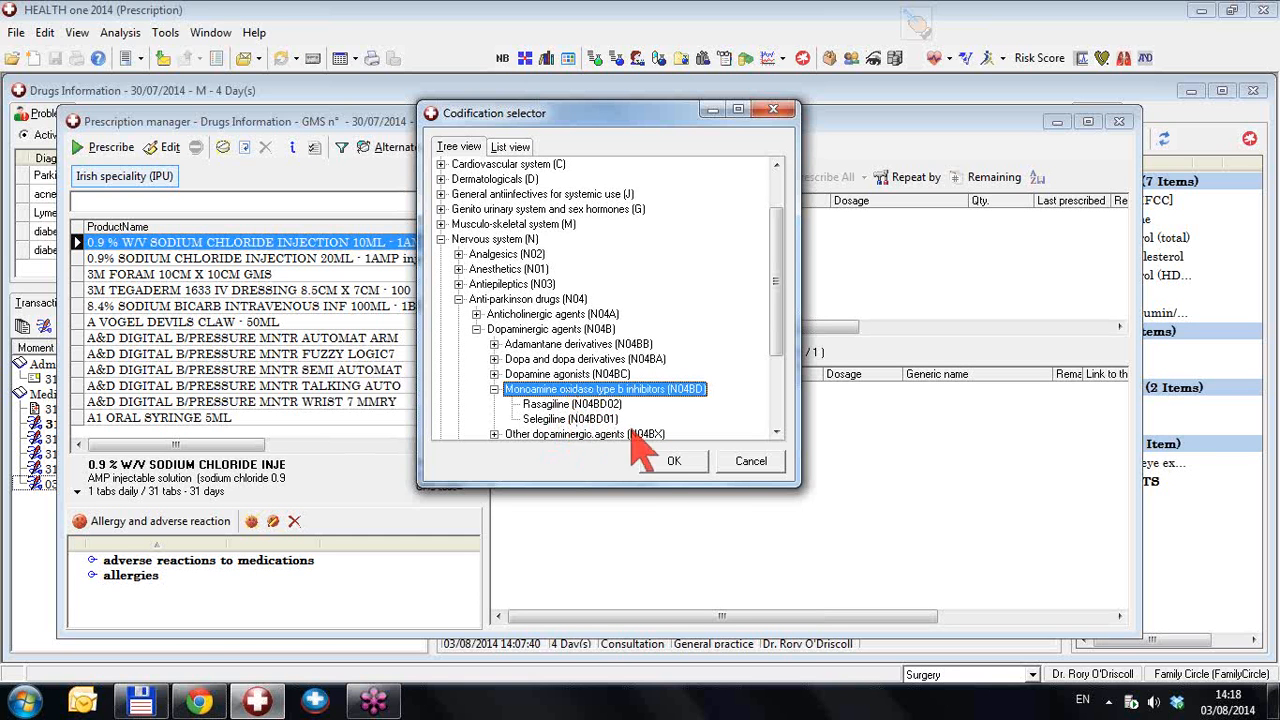
{"action": "left_click", "coordinate": [686, 468]}
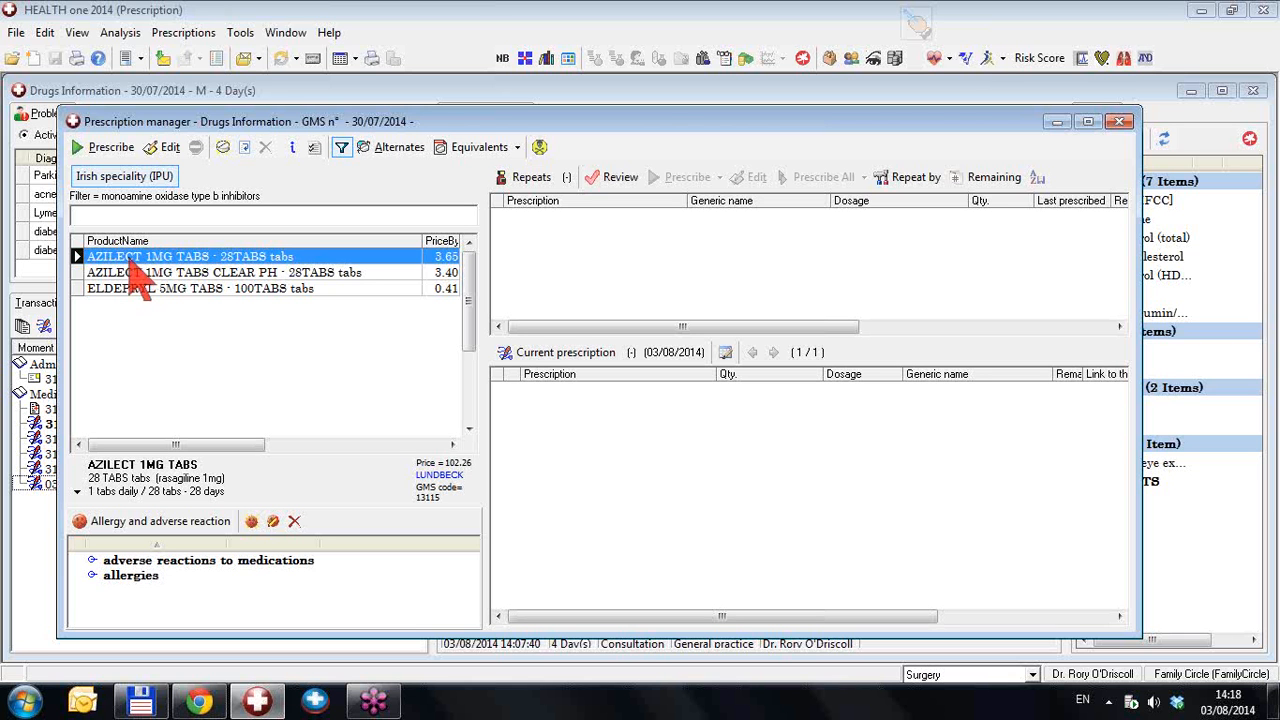
Copy the full personal notes text of AZILECT 1MG TABS CLEAR PH and close the prescription without saving
{"action": "left_click", "coordinate": [129, 259]}
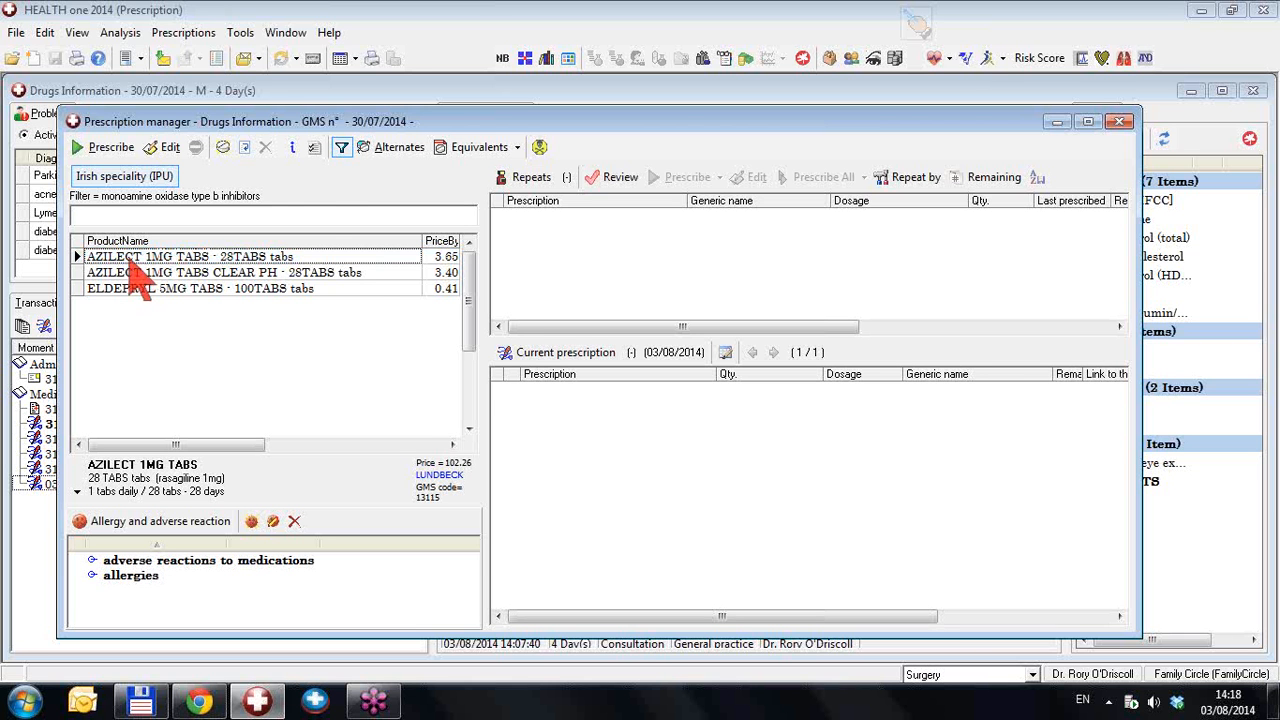
{"action": "key", "text": "Escape"}
{"action": "double_click", "coordinate": [134, 273]}
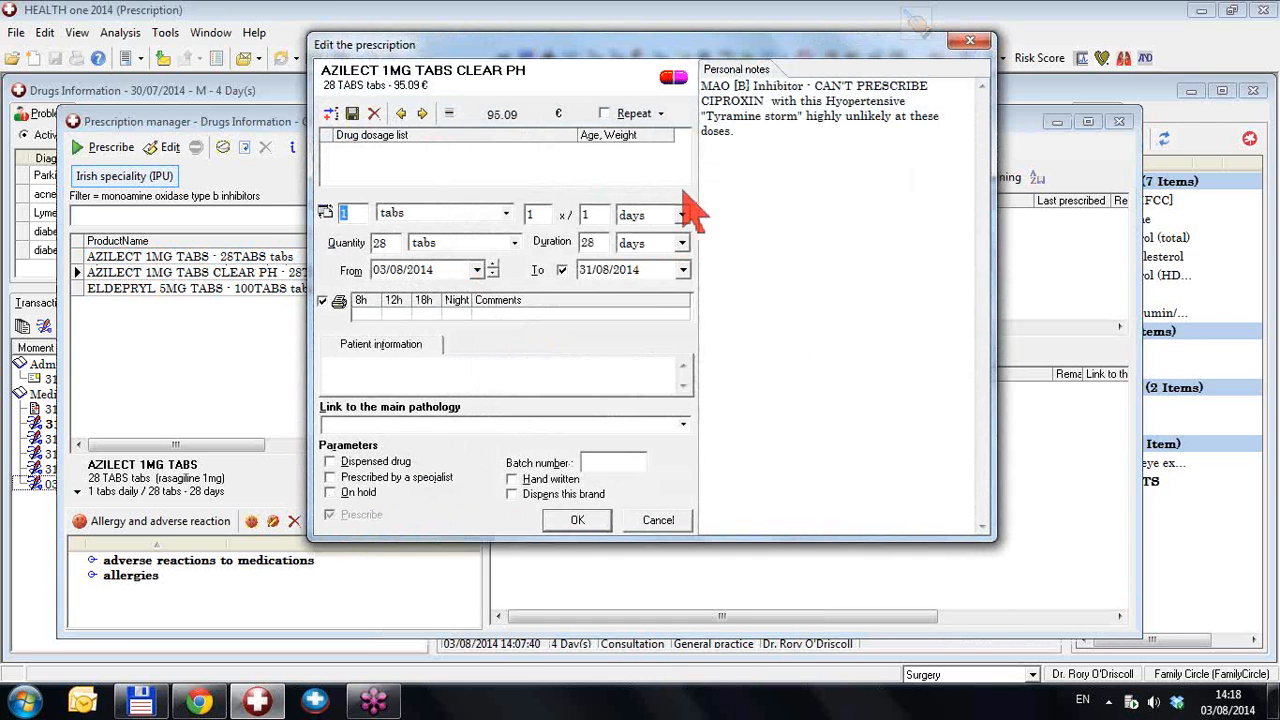
{"action": "left_click_drag", "start_coordinate": [748, 149], "coordinate": [690, 80]}
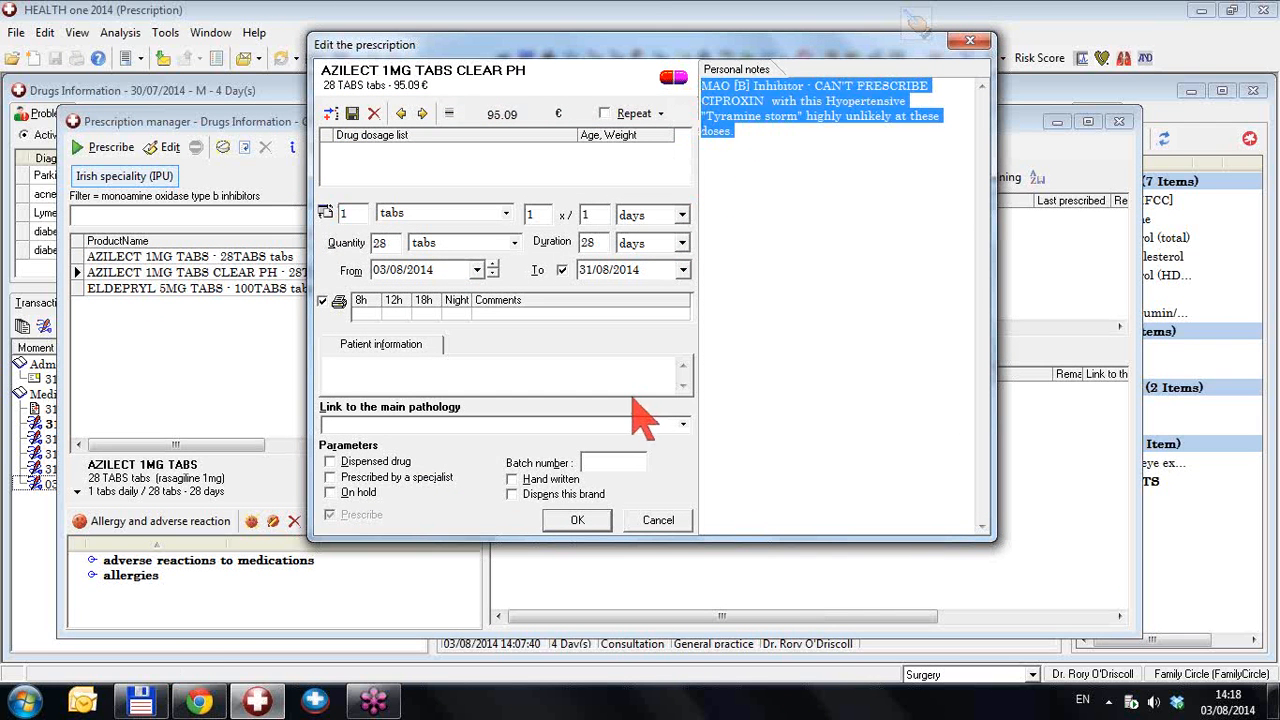
{"action": "left_click", "coordinate": [969, 41]}
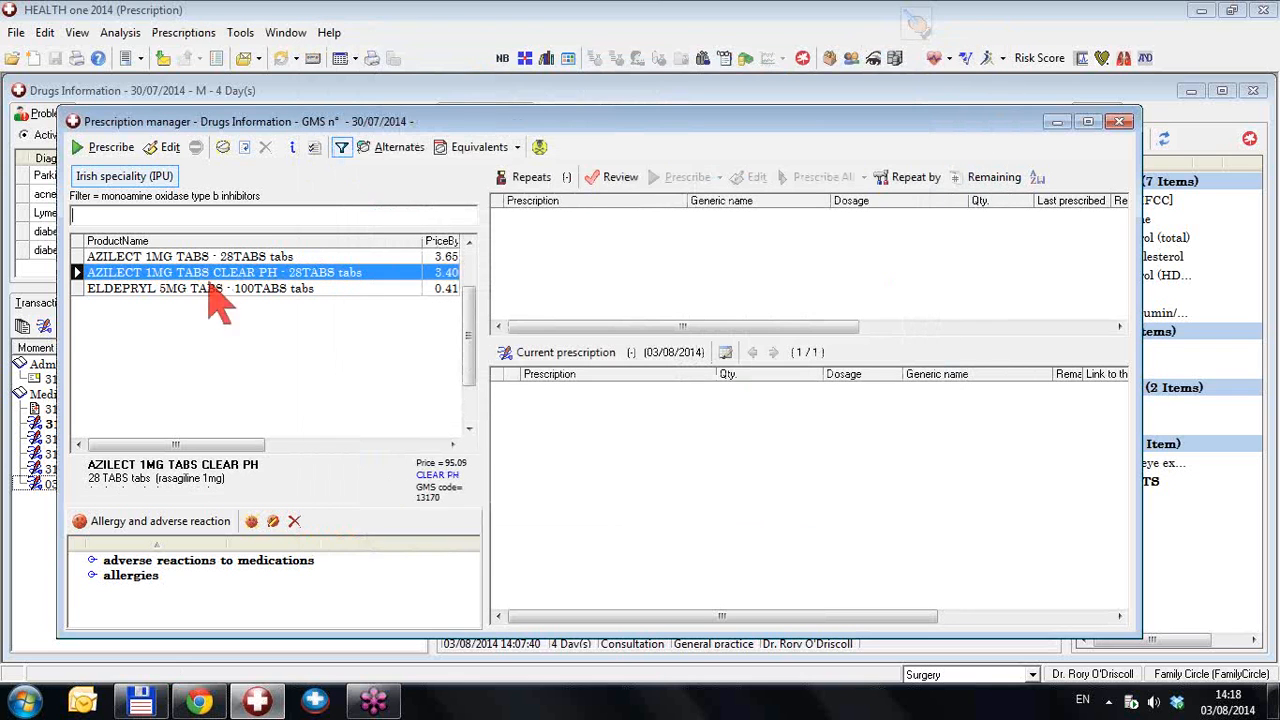
Record the copied MAO [B] Inhibitor warning about CIPROXIN and "Tyramine storm" as personal notes for all the filtered drugs
{"action": "left_click", "coordinate": [180, 33]}
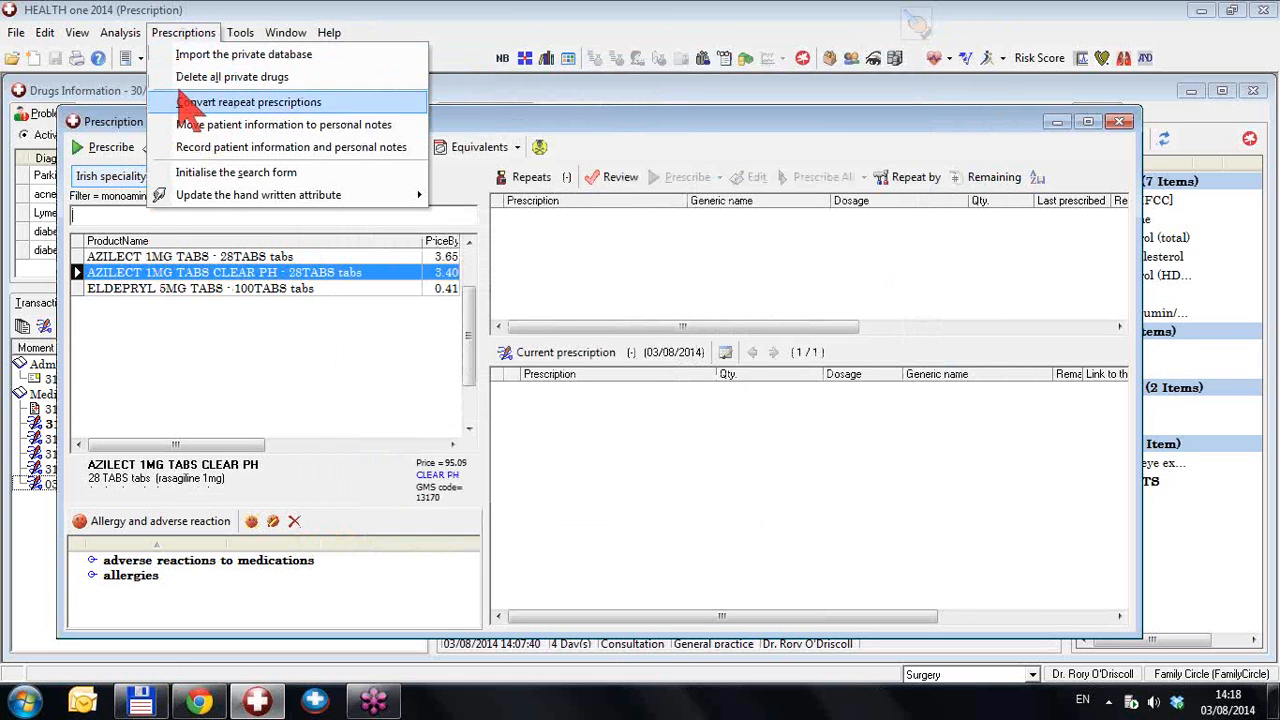
{"action": "left_click", "coordinate": [192, 147]}
{"action": "left_click", "coordinate": [475, 400]}
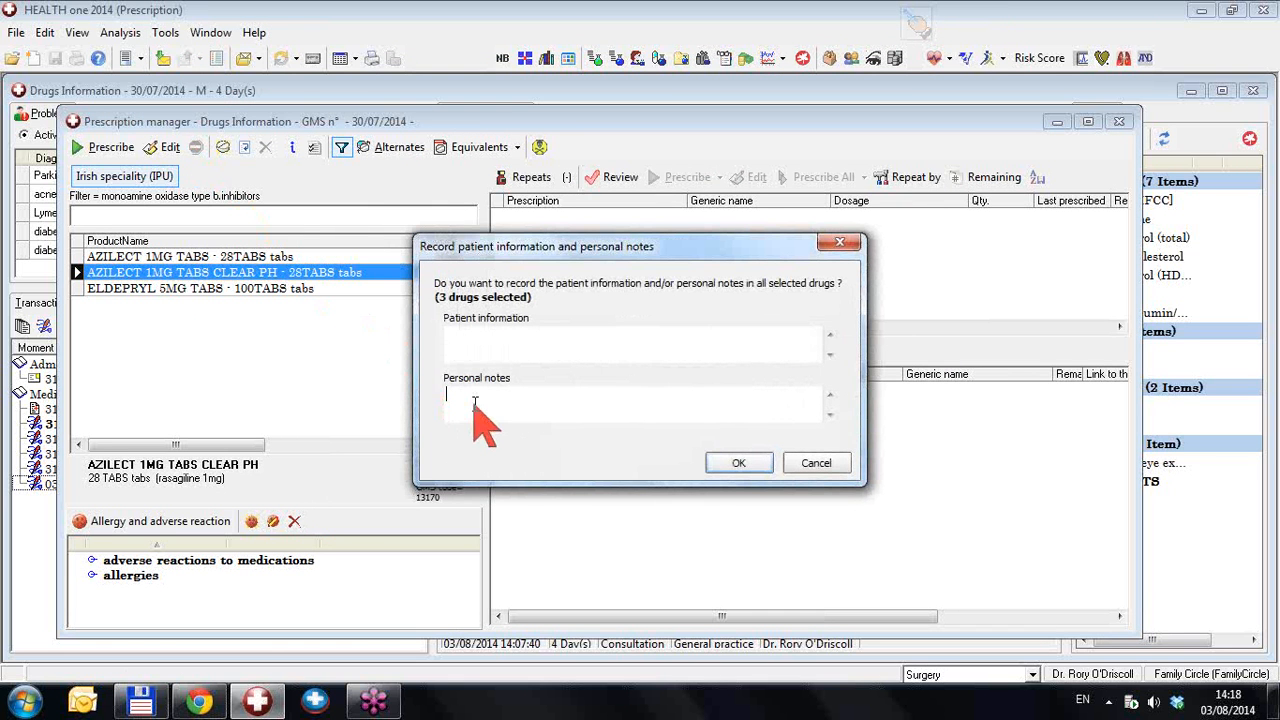
{"action": "type", "text": "\"Tyramine storm\" highly unlikely at these doses."}
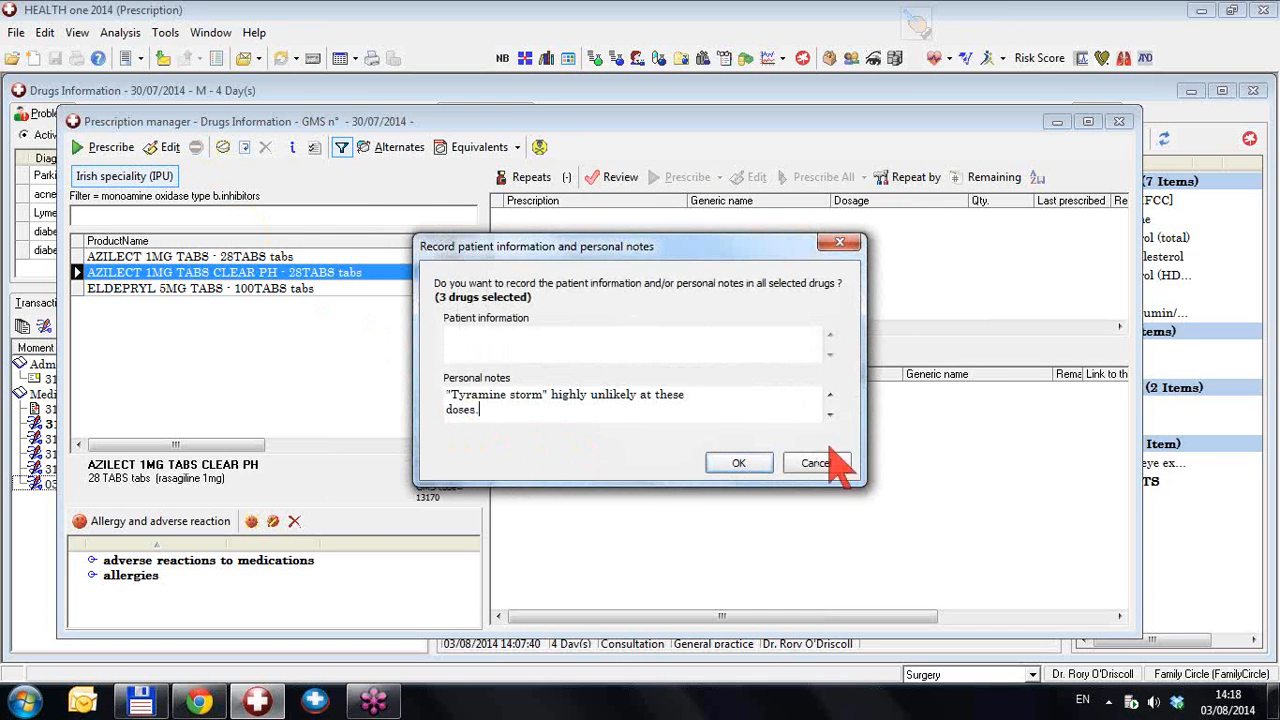
{"action": "left_click", "coordinate": [829, 395]}
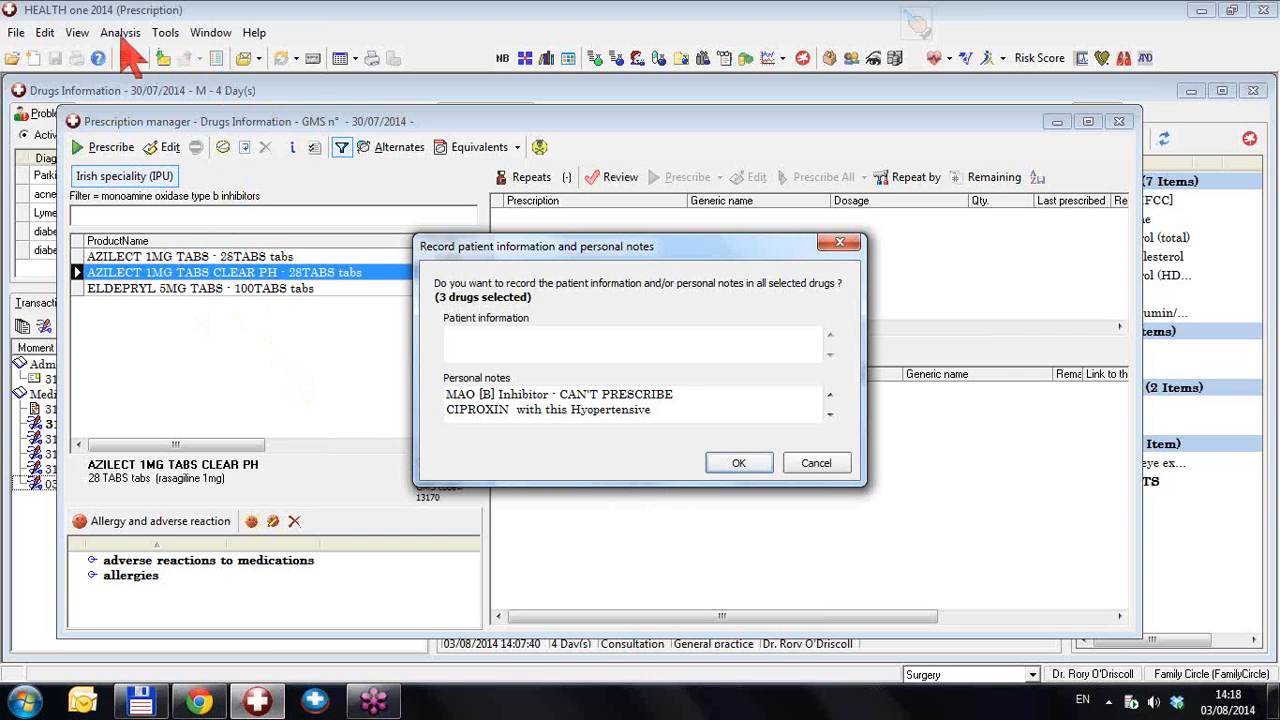
{"action": "left_click", "coordinate": [752, 464]}
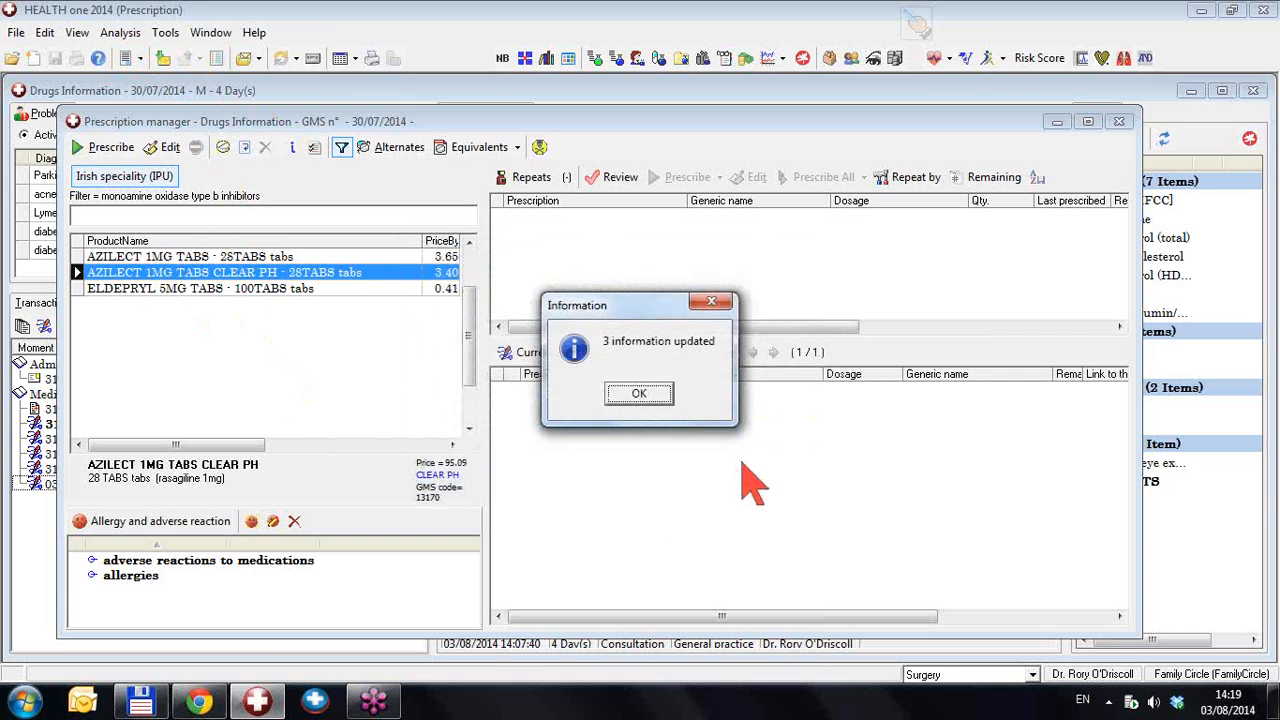
{"action": "left_click", "coordinate": [641, 399]}
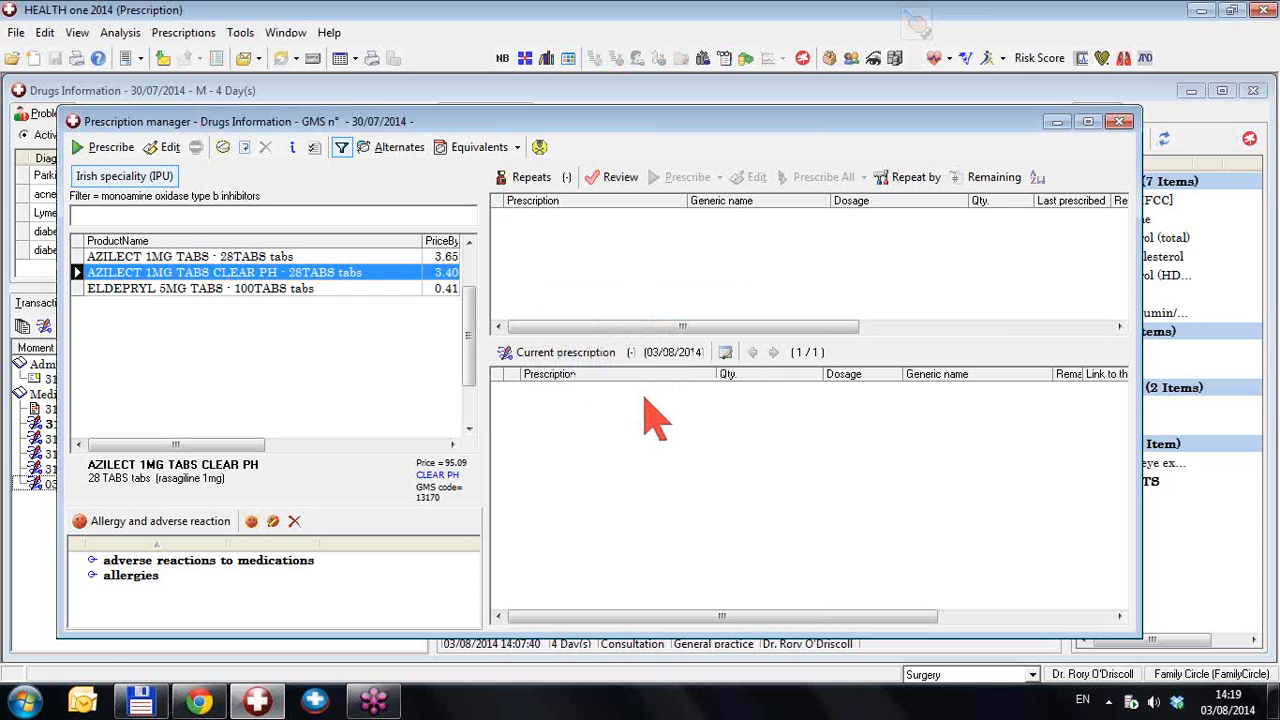
Remove the ATC filter, close the prescription manager and return to the 31/07/2014 Parkinson's disease consultation
{"action": "left_click", "coordinate": [340, 154]}
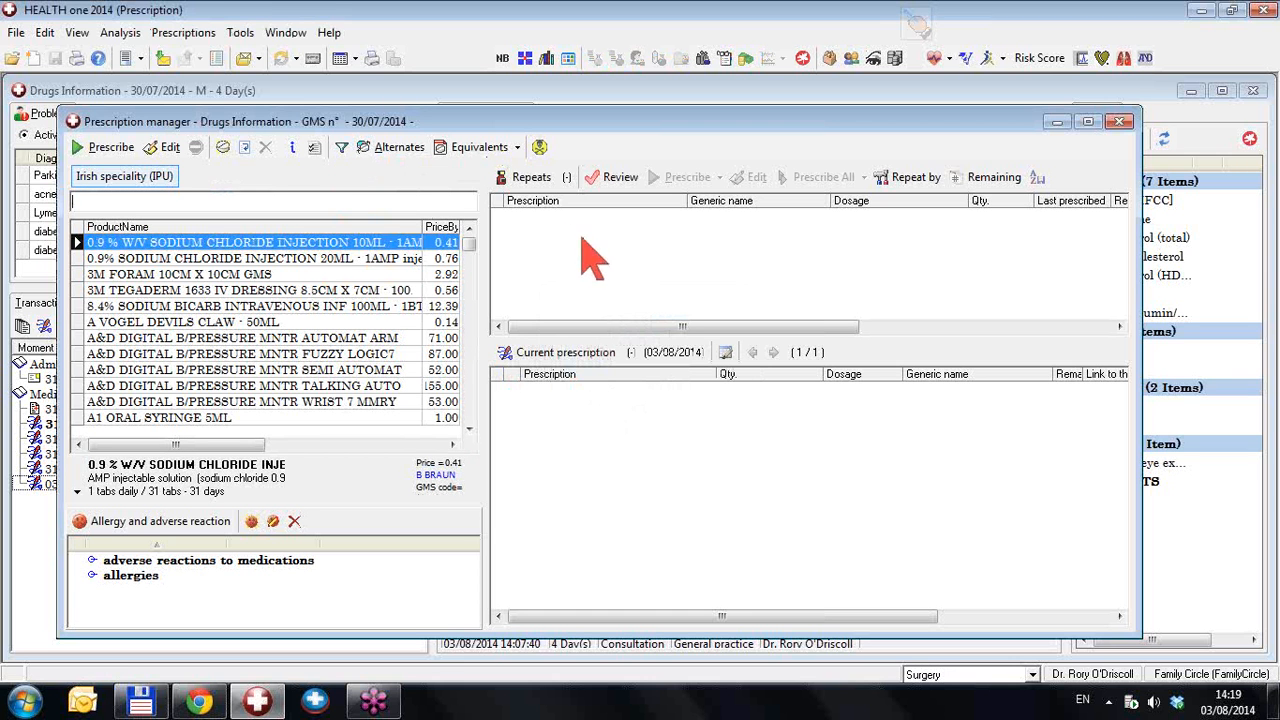
{"action": "left_click", "coordinate": [1120, 122]}
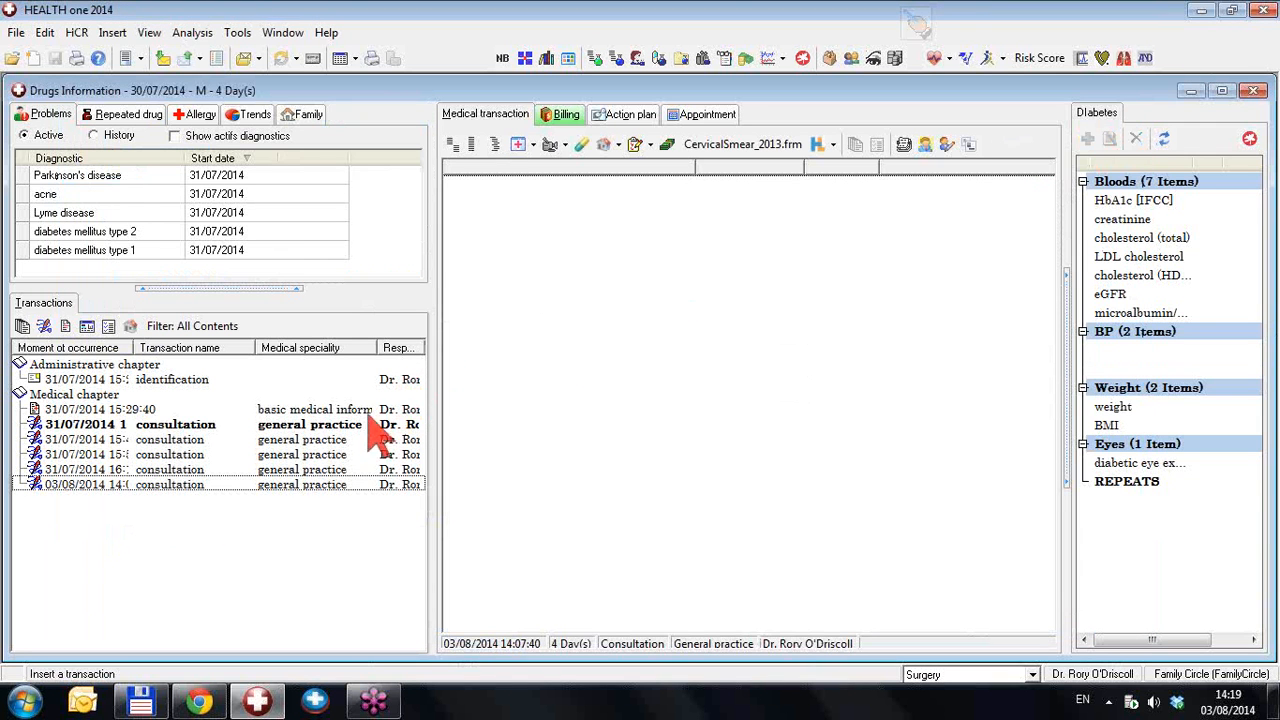
{"action": "left_click", "coordinate": [367, 424]}
Check the personal notes of the MADOPAR 100MG/25MG, MIRAPEXIN 0.088MG and REQUIP 1MG prescriptions in turn
{"action": "left_click", "coordinate": [535, 201]}
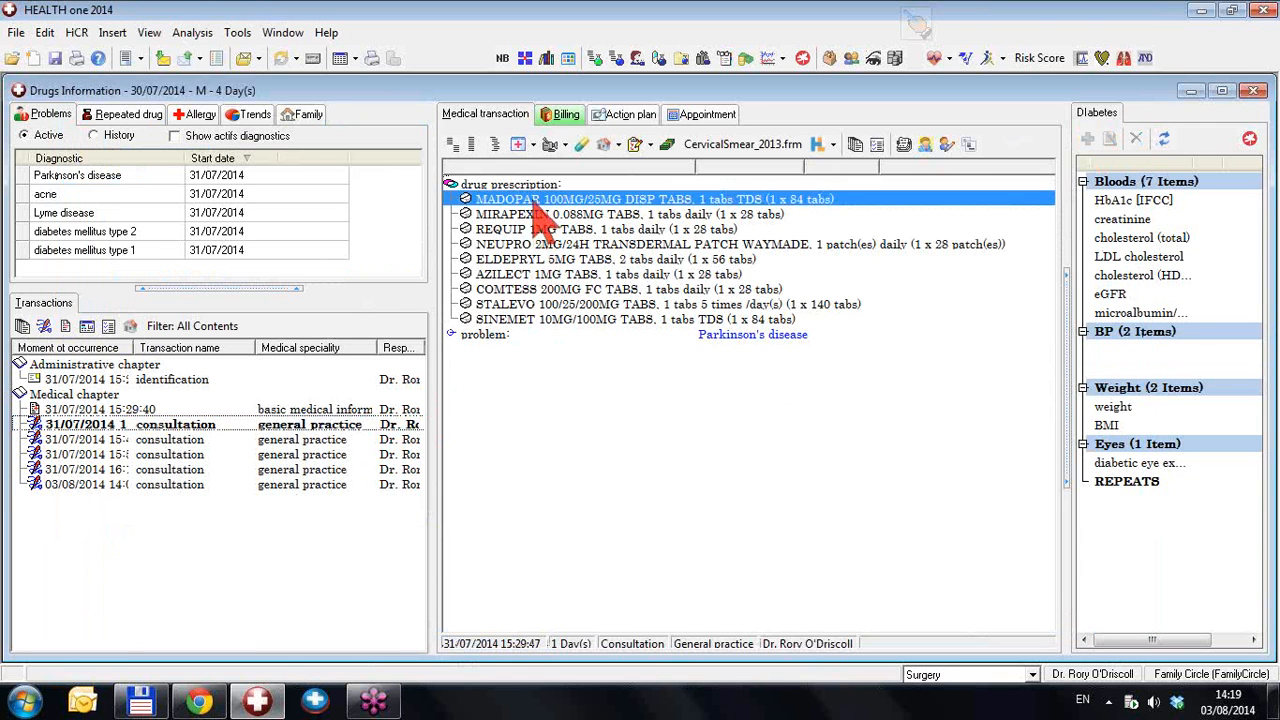
{"action": "double_click", "coordinate": [535, 201]}
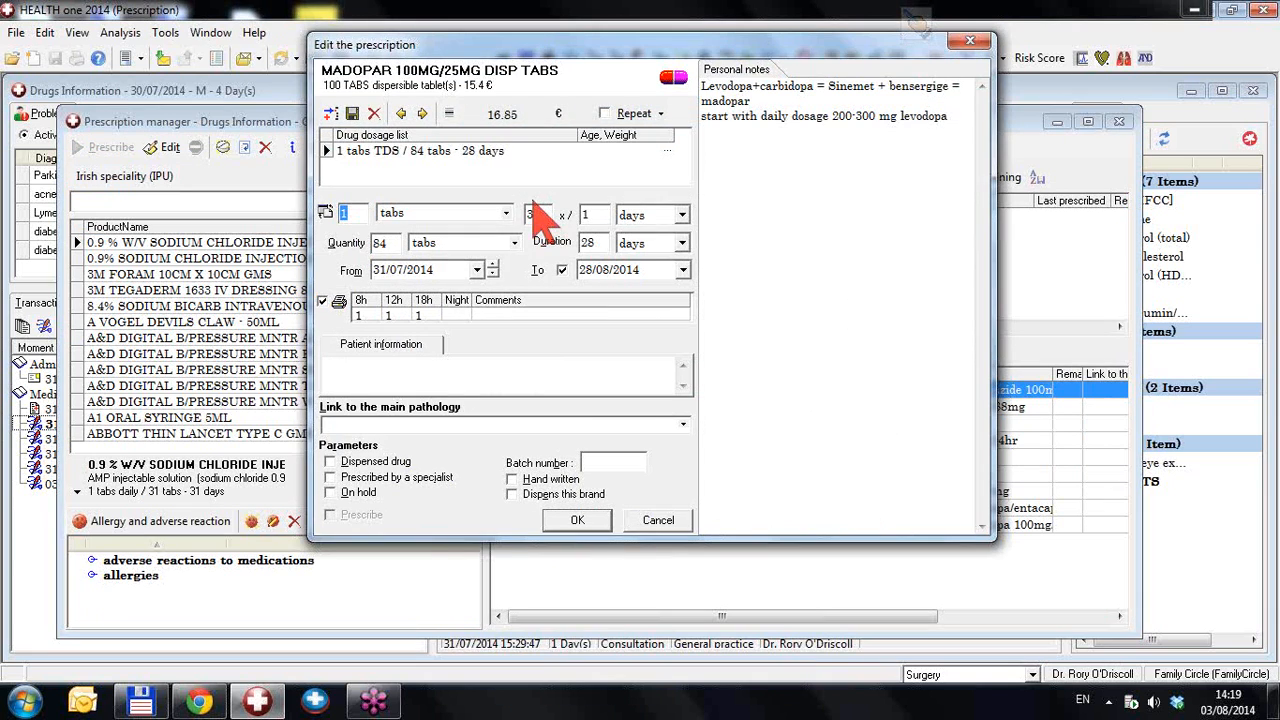
{"action": "key", "text": "Return"}
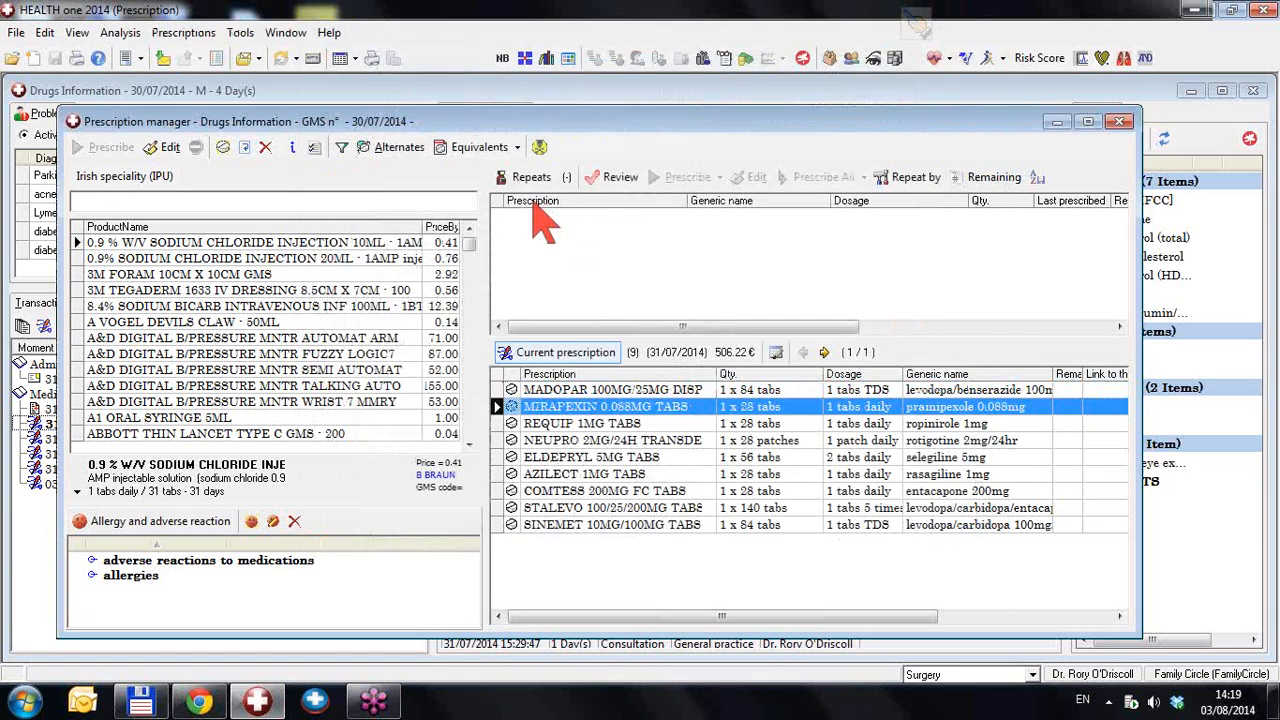
{"action": "key", "text": "Return"}
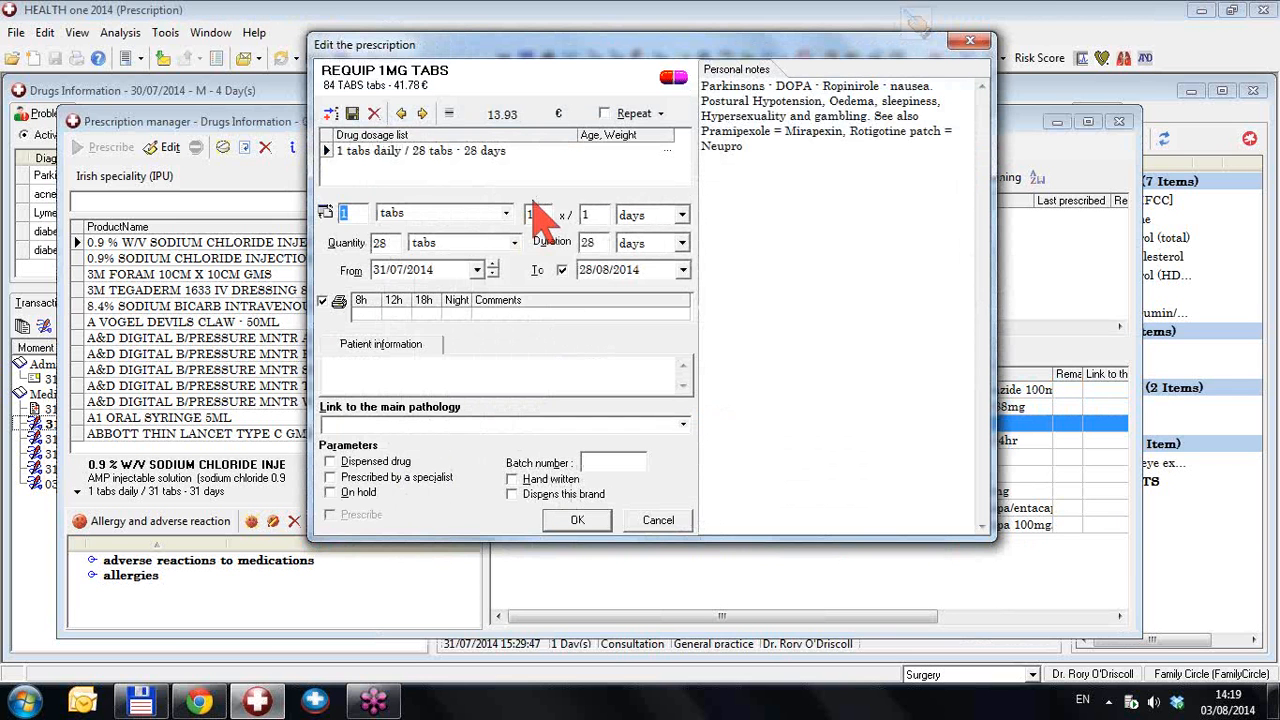
{"action": "key", "text": "Return"}
{"action": "key", "text": "Escape"}
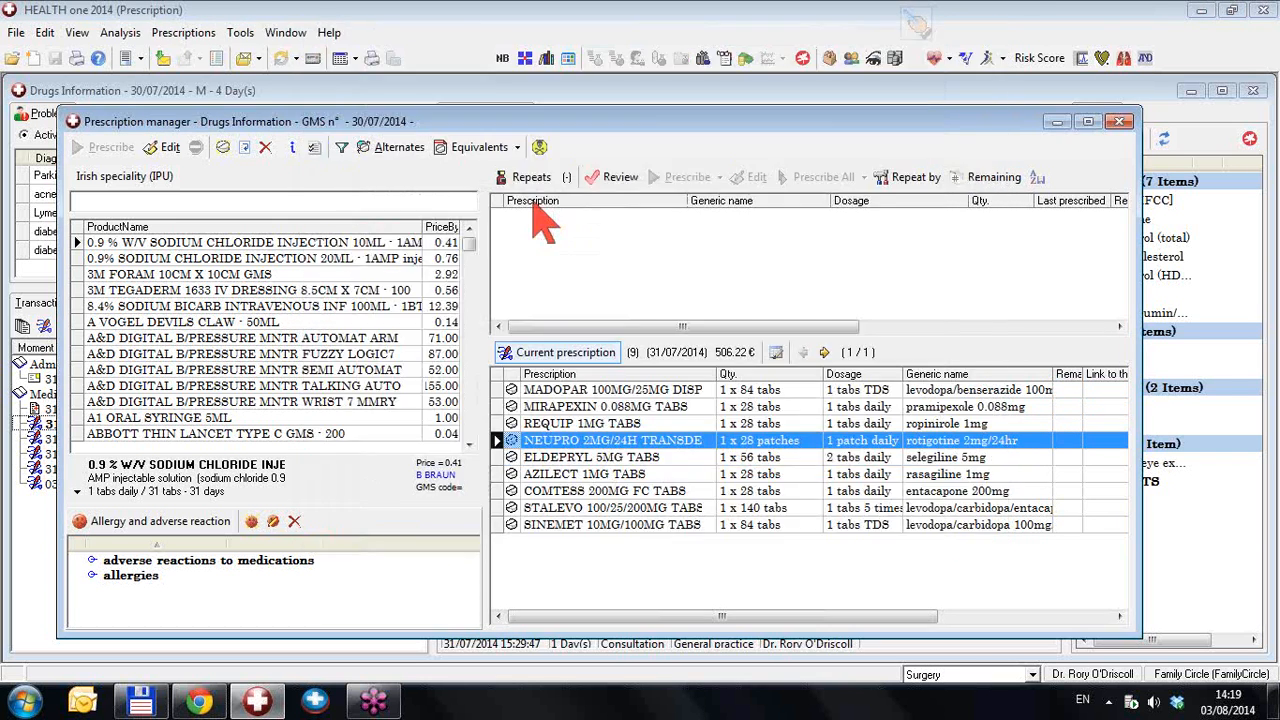
Check the personal notes of the ELDEPRYL 5MG, AZILECT 1MG, COMTESS 200MG and STALEVO 100/25/200MG prescriptions in turn
{"action": "key", "text": "Down"}
{"action": "key", "text": "Return"}
{"action": "key", "text": "Return"}
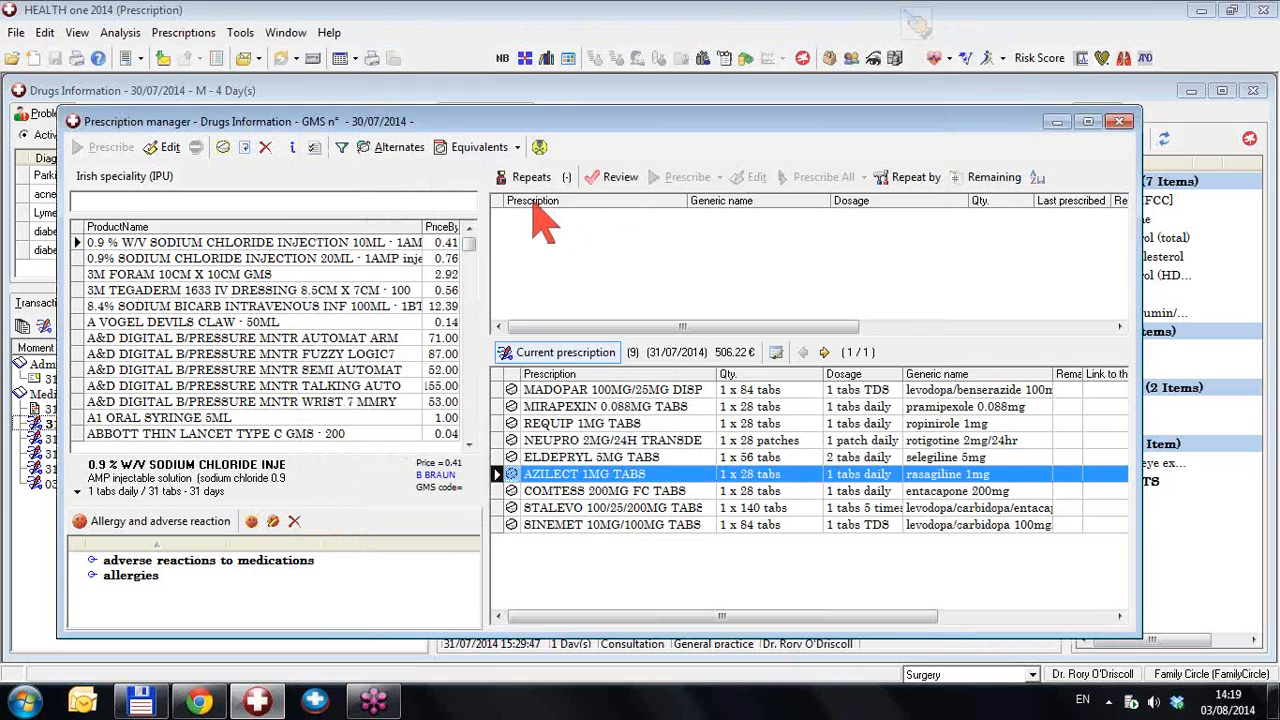
{"action": "key", "text": "Return"}
{"action": "key", "text": "Return"}
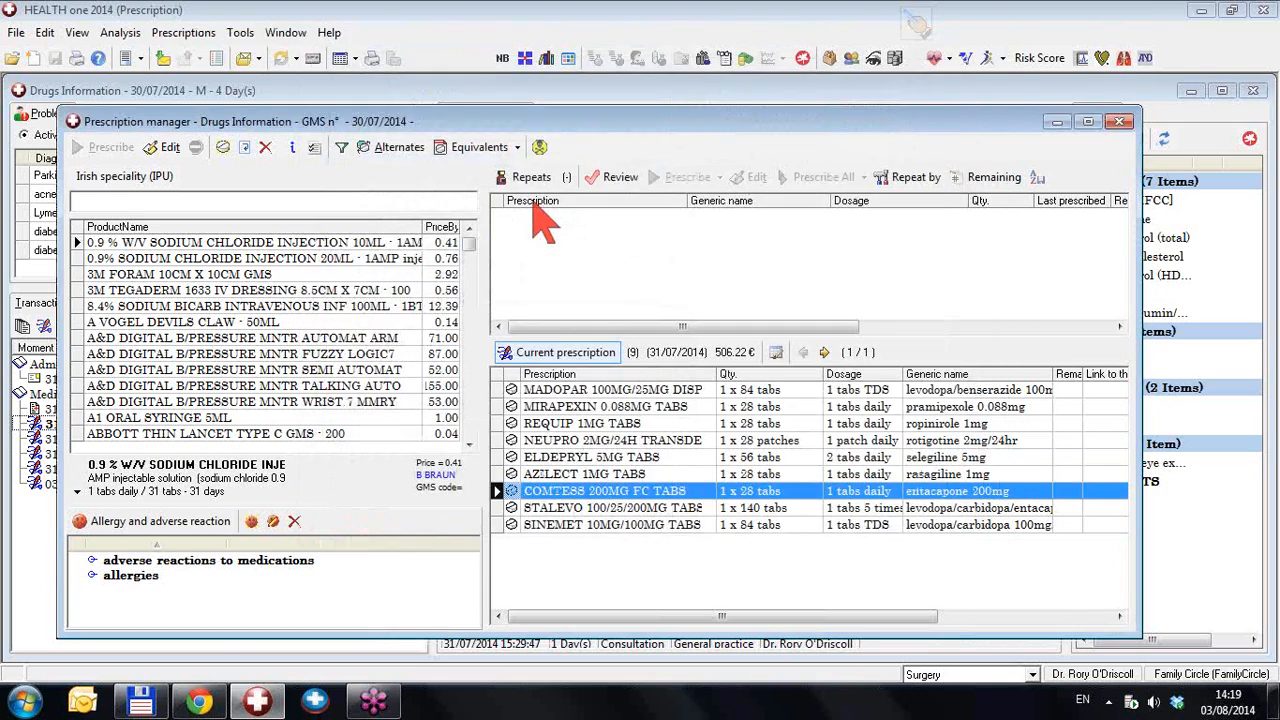
{"action": "key", "text": "Return"}
{"action": "key", "text": "Return"}
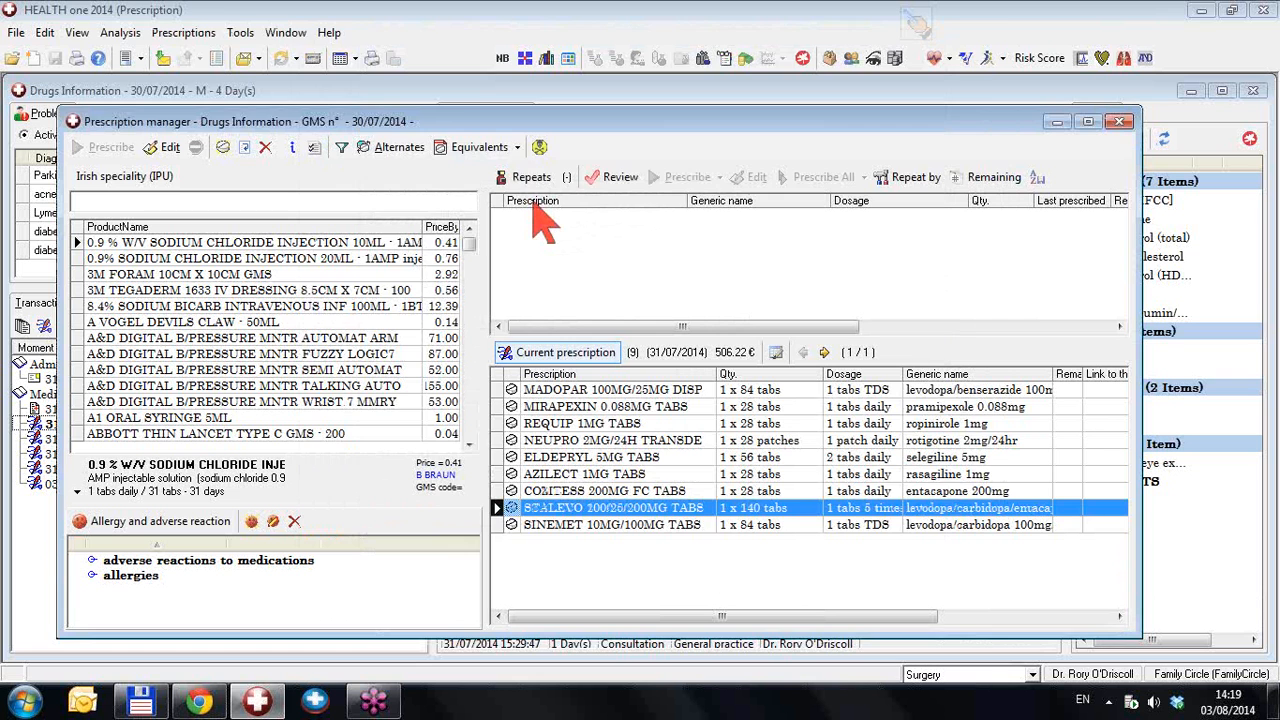
{"action": "key", "text": "Return"}
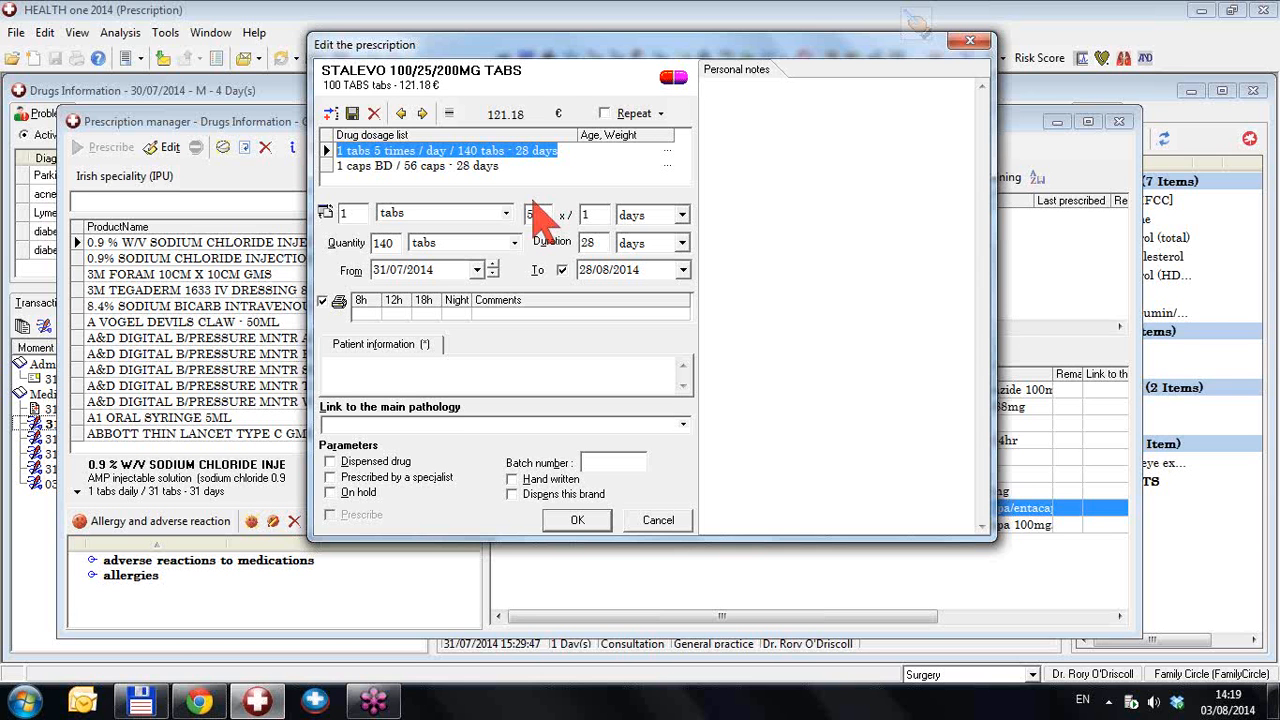
{"action": "key", "text": "Escape"}
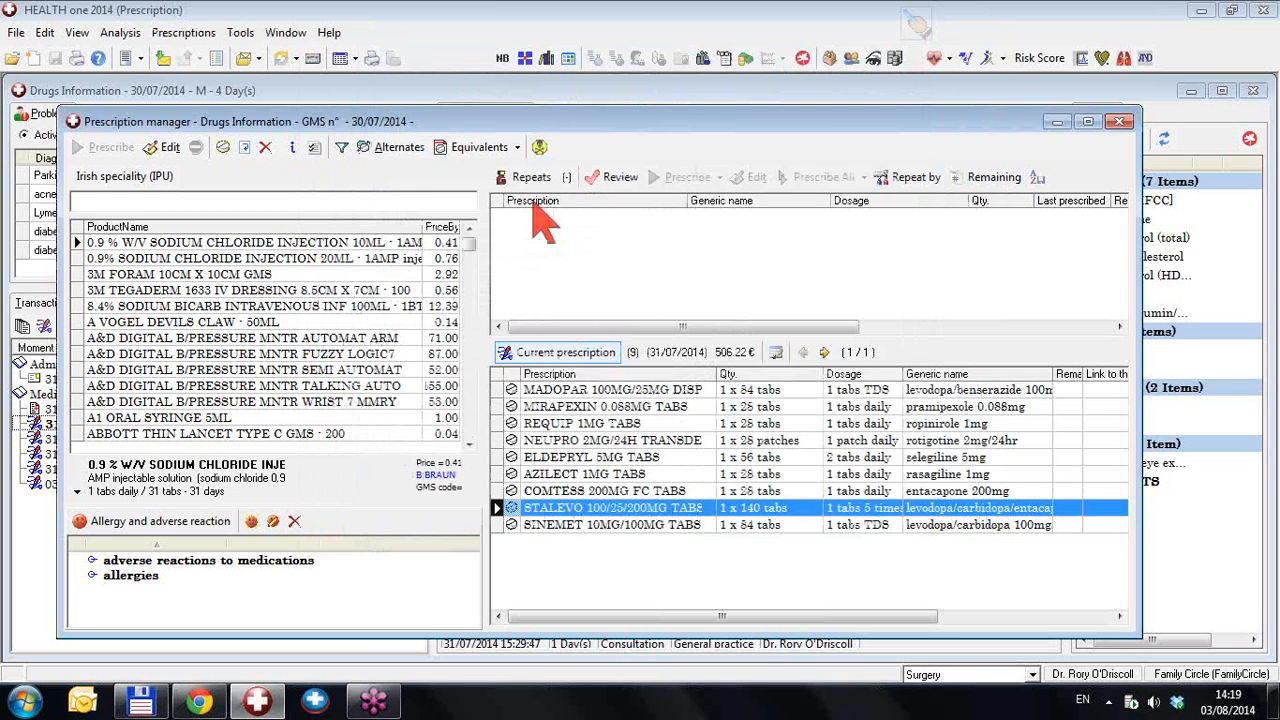
Go back to the COMTESS 200MG FC TABS prescription, read its personal notes and close it without saving
{"action": "key", "text": "Up"}
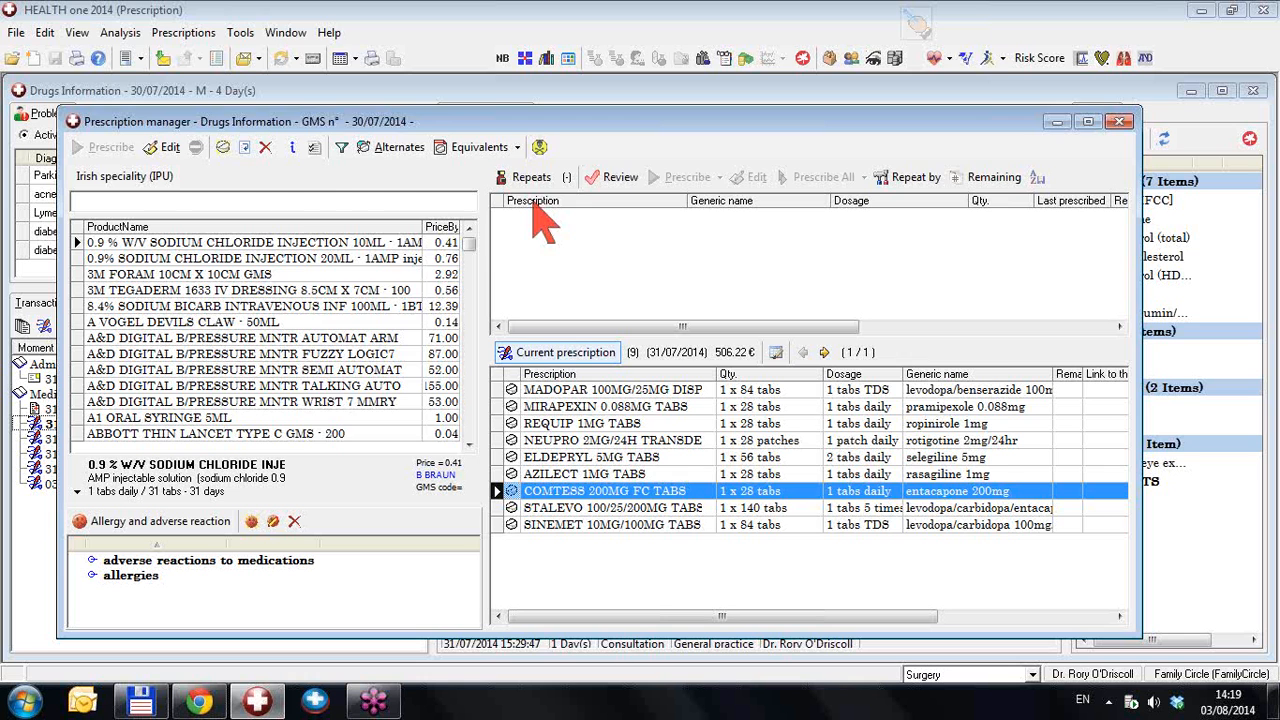
{"action": "key", "text": "Return"}
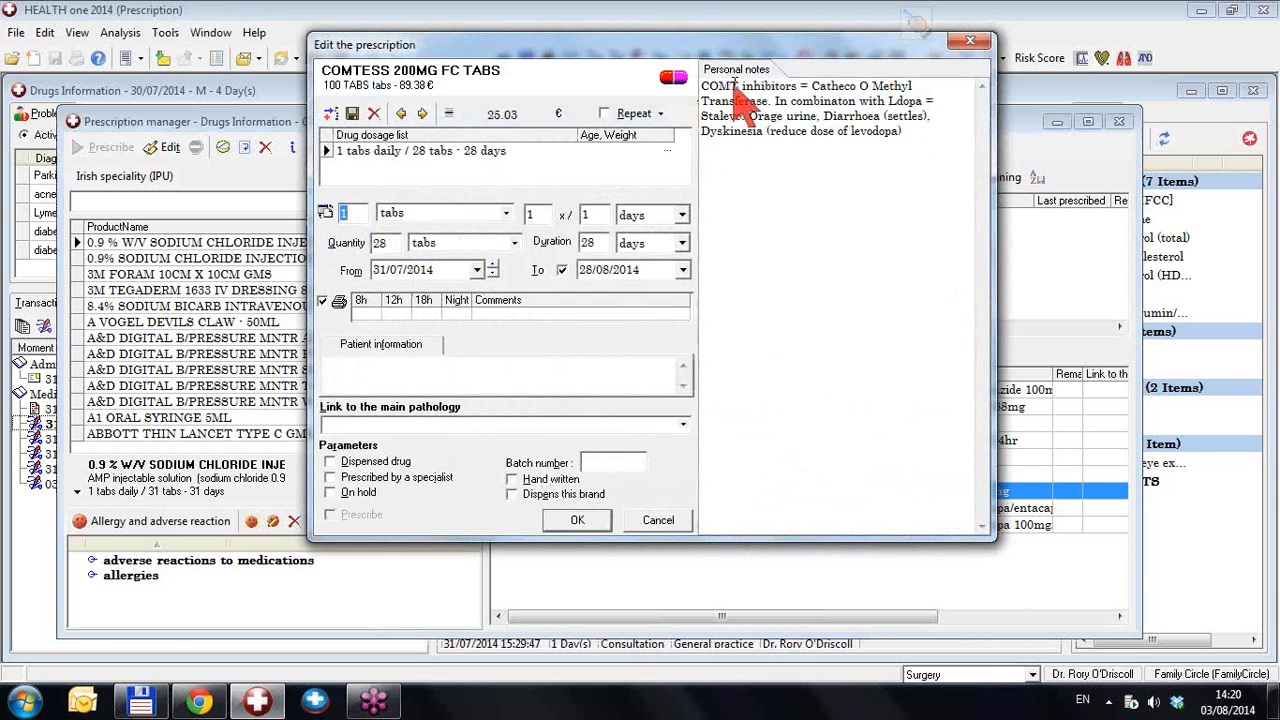
{"action": "left_click", "coordinate": [969, 41]}
Close the prescription manager and open the 31/07/2014 consultation recorded for acne
{"action": "left_click", "coordinate": [707, 524]}
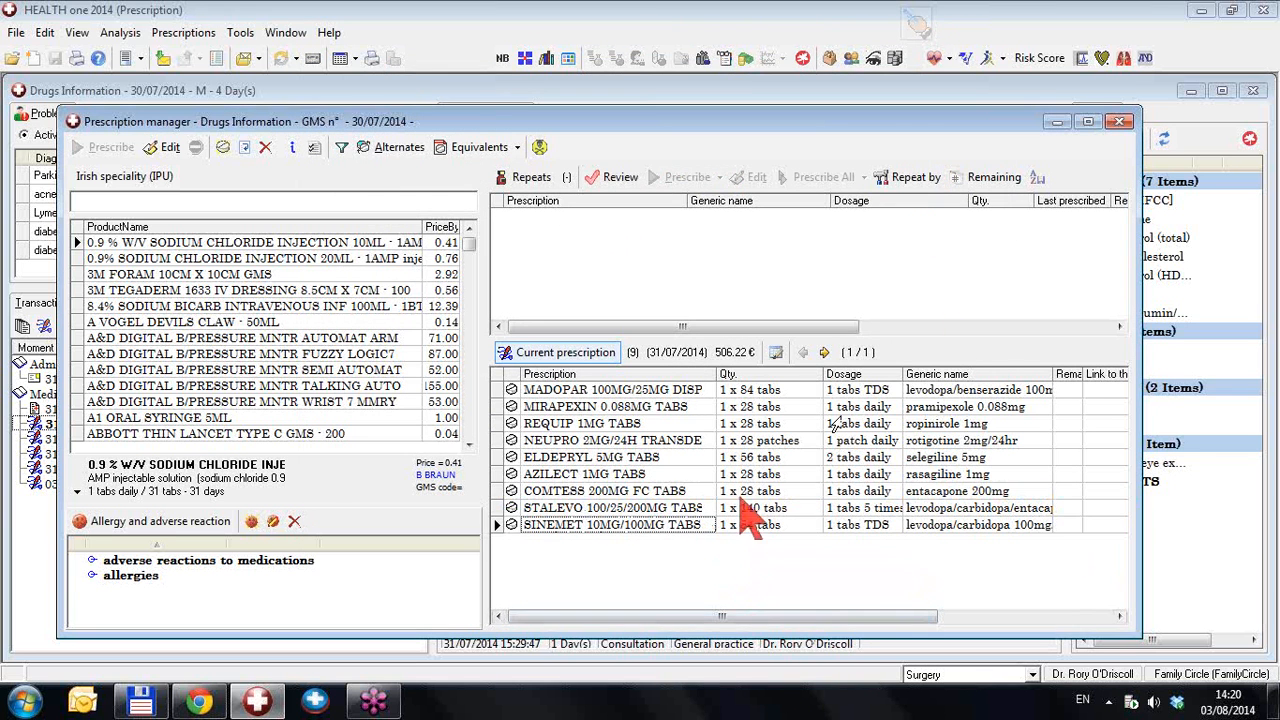
{"action": "left_click", "coordinate": [1118, 121]}
{"action": "left_click", "coordinate": [174, 442]}
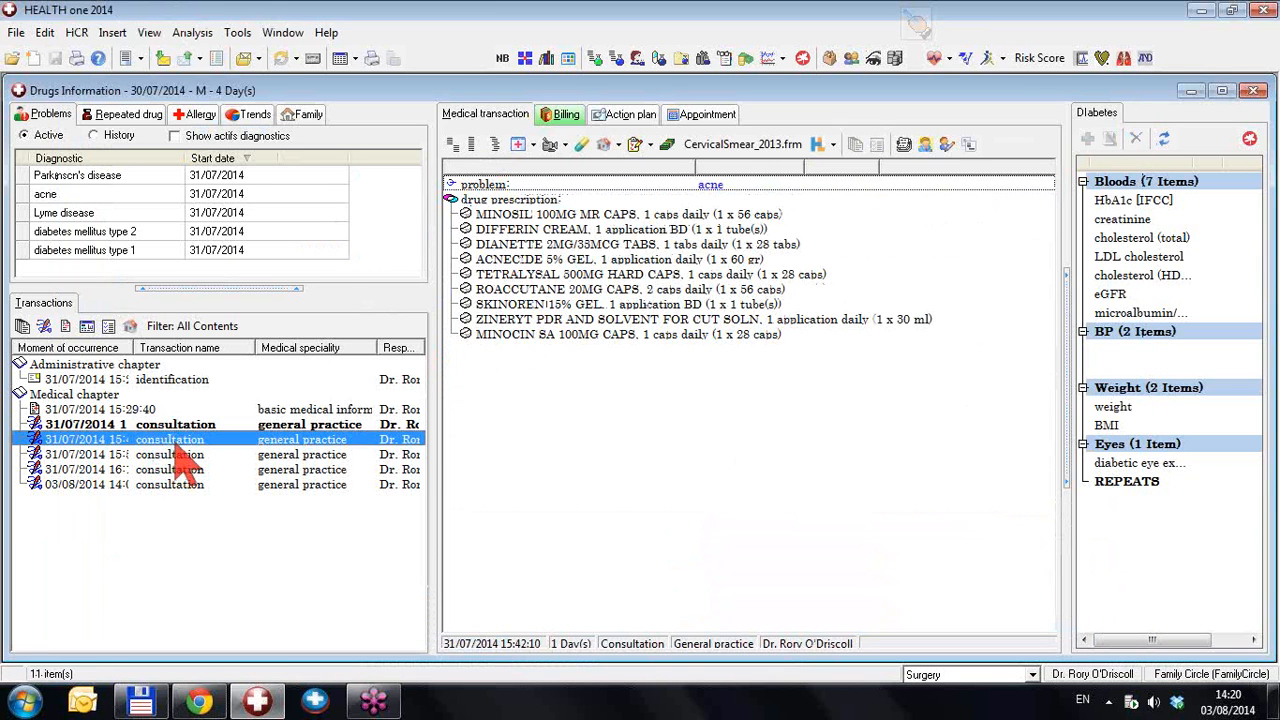
Open the acne consultation's drugs in the prescription manager and check the personal notes of MINOSIL 100MG MR CAPS and DIFFERIN CREAM
{"action": "left_click", "coordinate": [580, 214]}
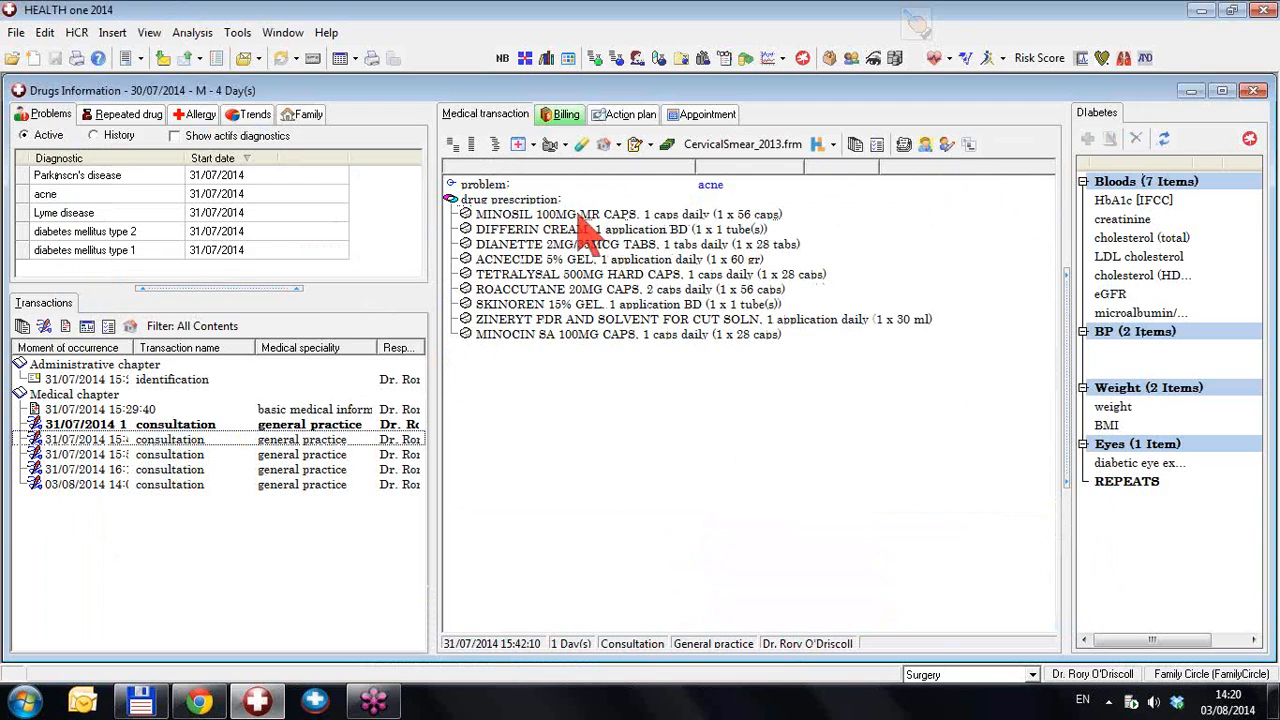
{"action": "double_click", "coordinate": [578, 214]}
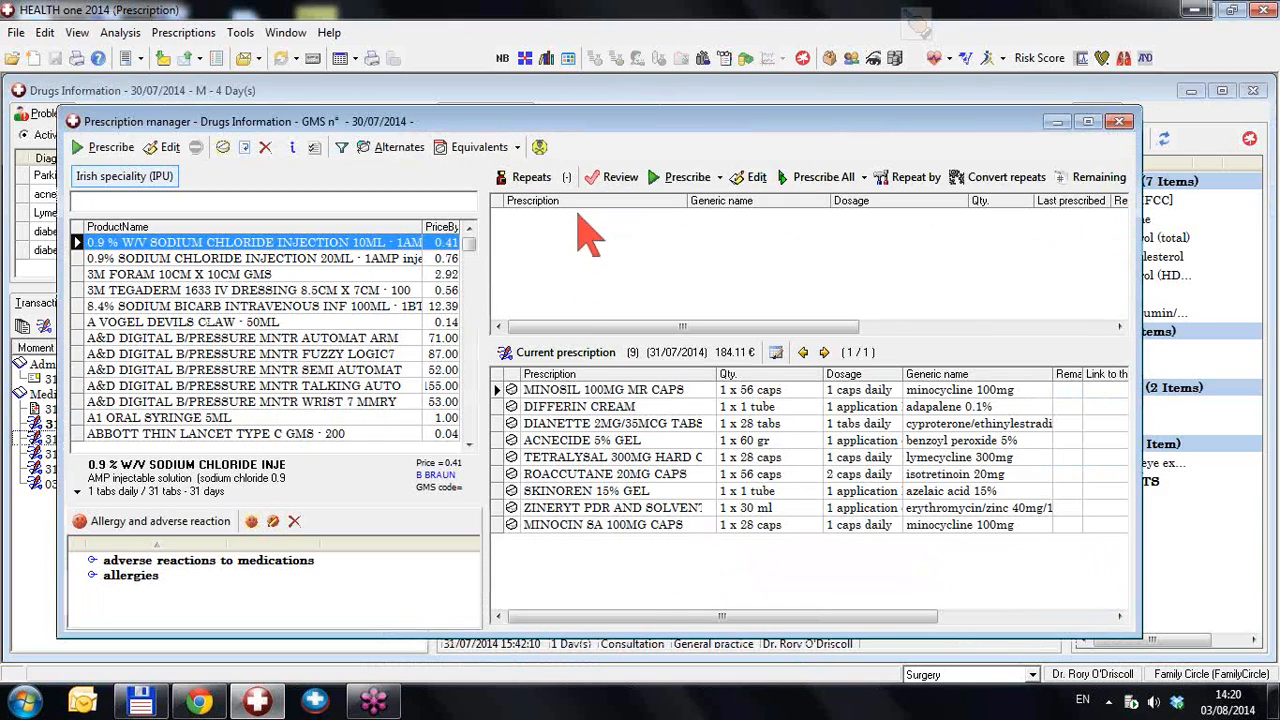
{"action": "double_click", "coordinate": [590, 393]}
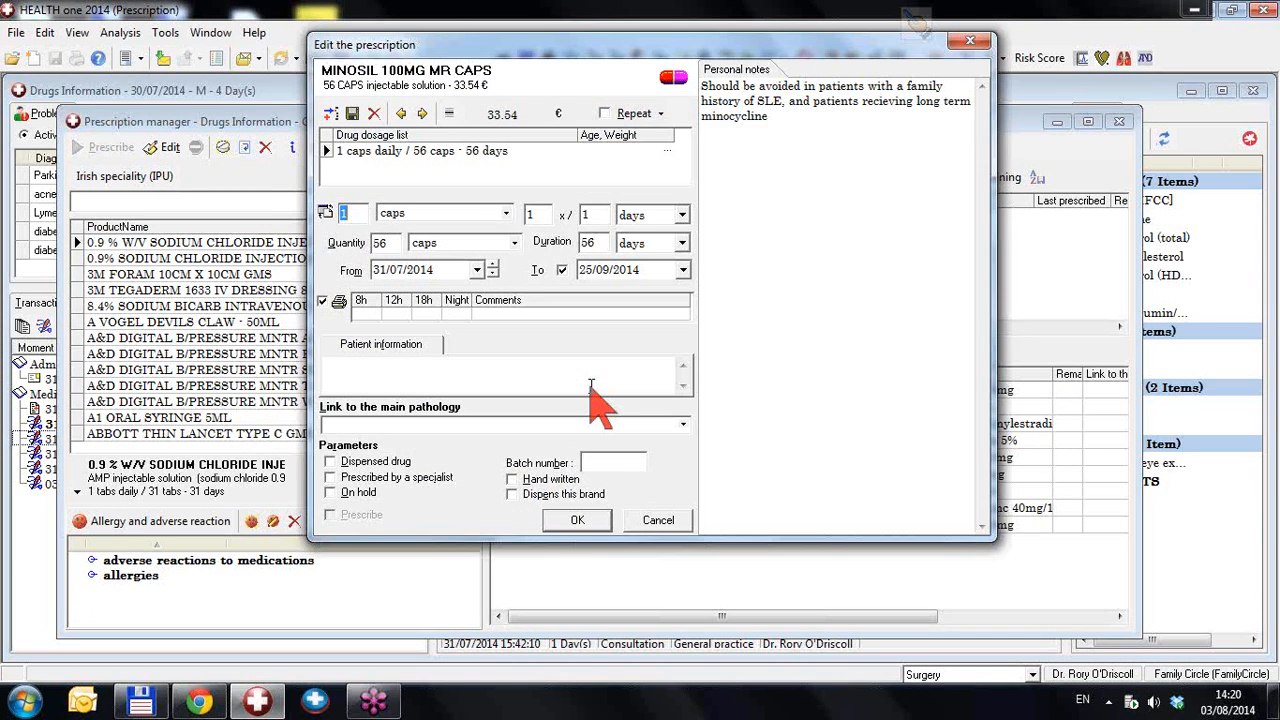
{"action": "key", "text": "Escape"}
{"action": "double_click", "coordinate": [590, 400]}
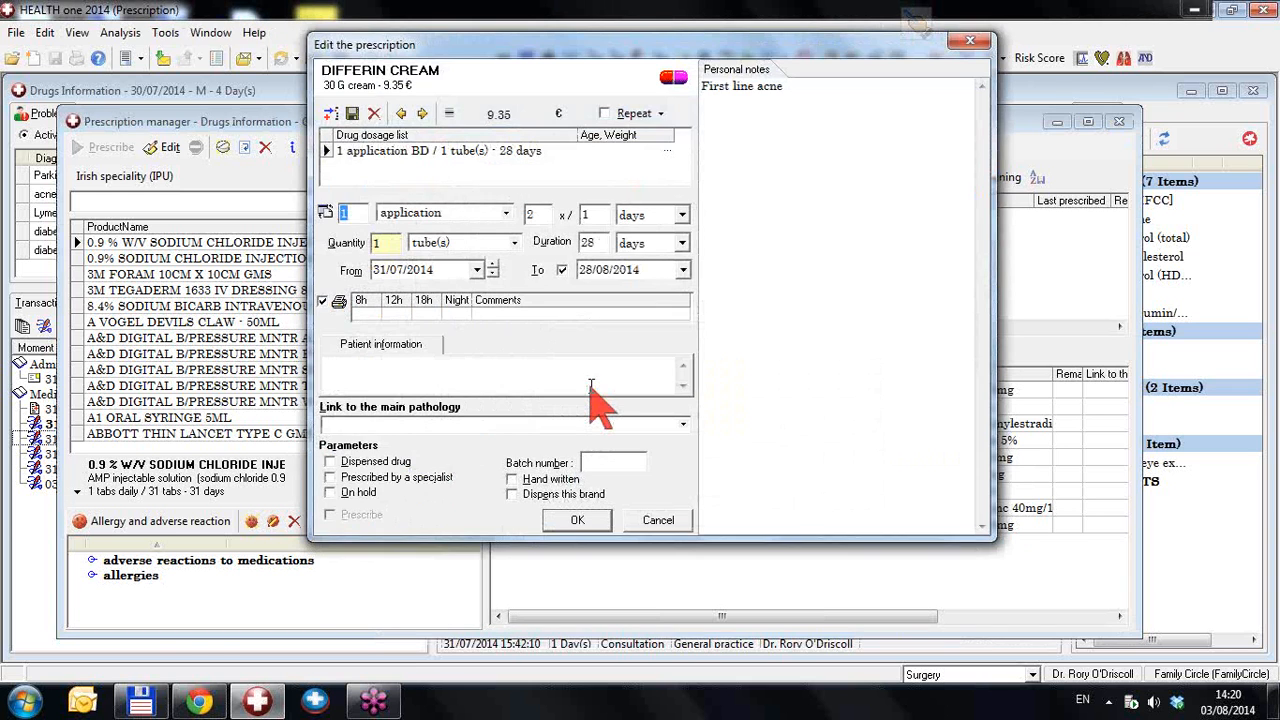
{"action": "key", "text": "Escape"}
Check the personal notes of the DIANETTE 2MG/35MCG, ACNECIDE 5% GEL and TETRALYSAL 300MG prescriptions in turn, leaving each unchanged
{"action": "key", "text": "Down"}
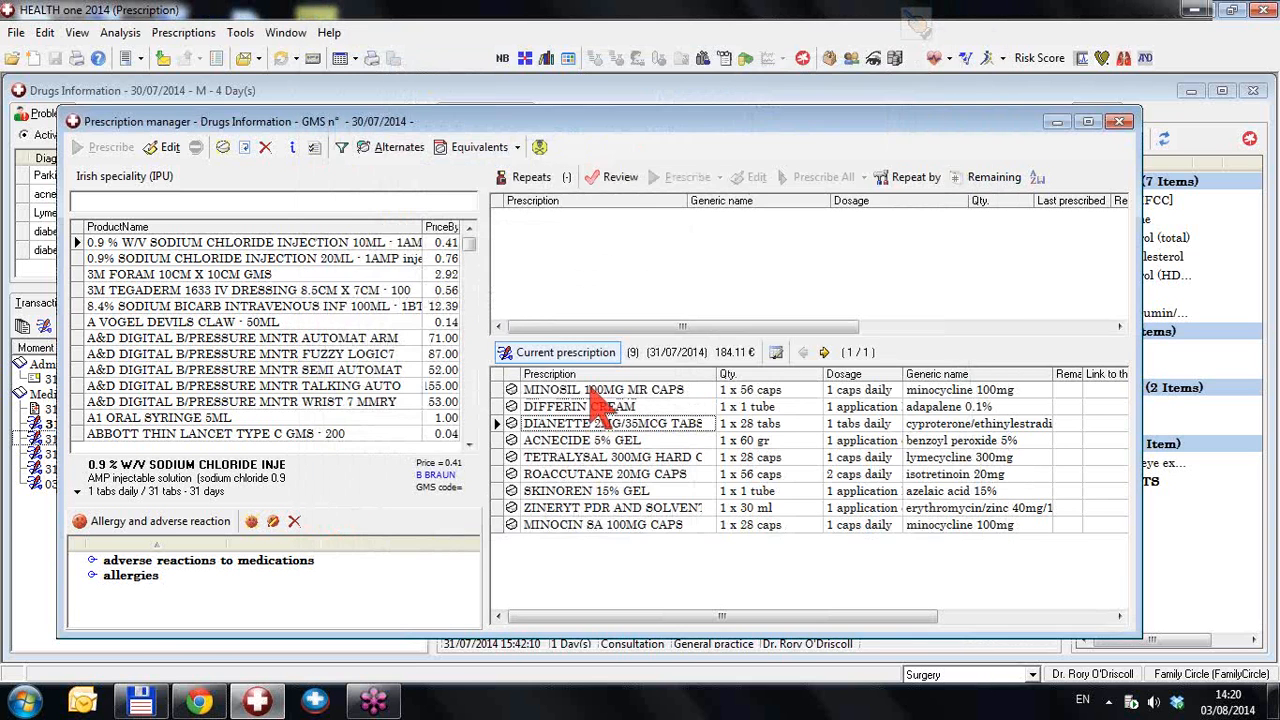
{"action": "key", "text": "Return"}
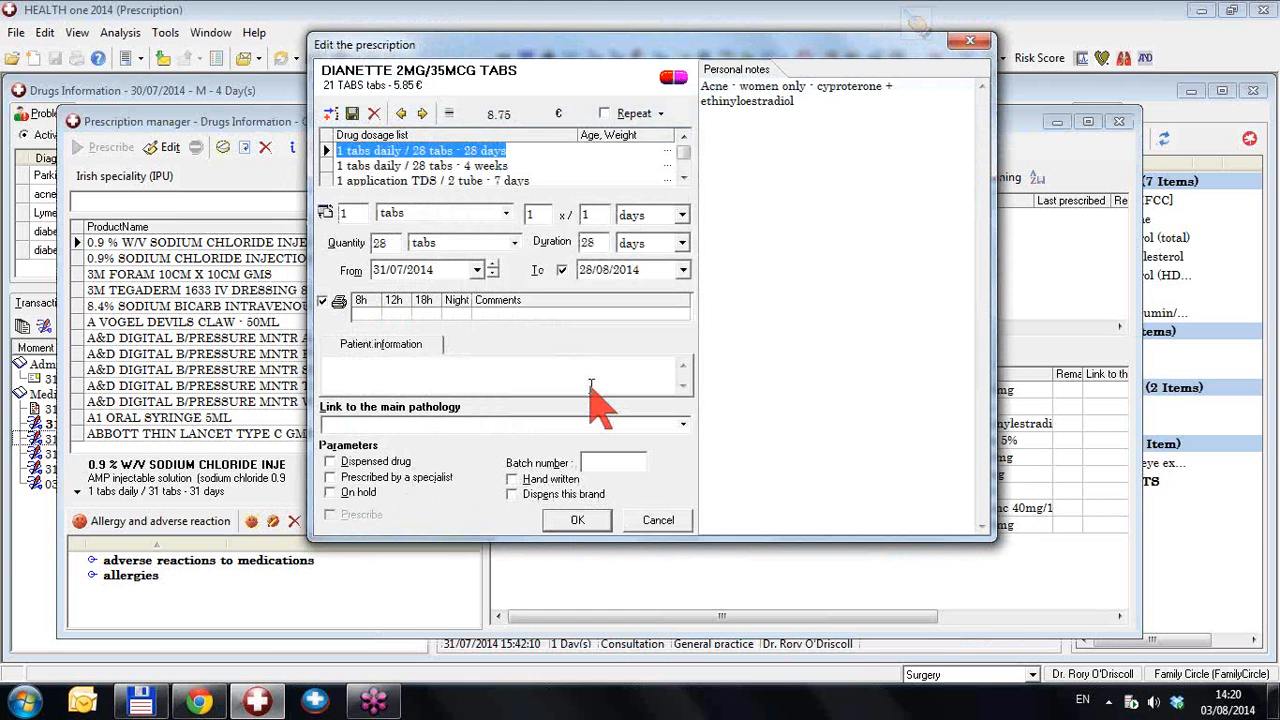
{"action": "key", "text": "Escape"}
{"action": "key", "text": "Down"}
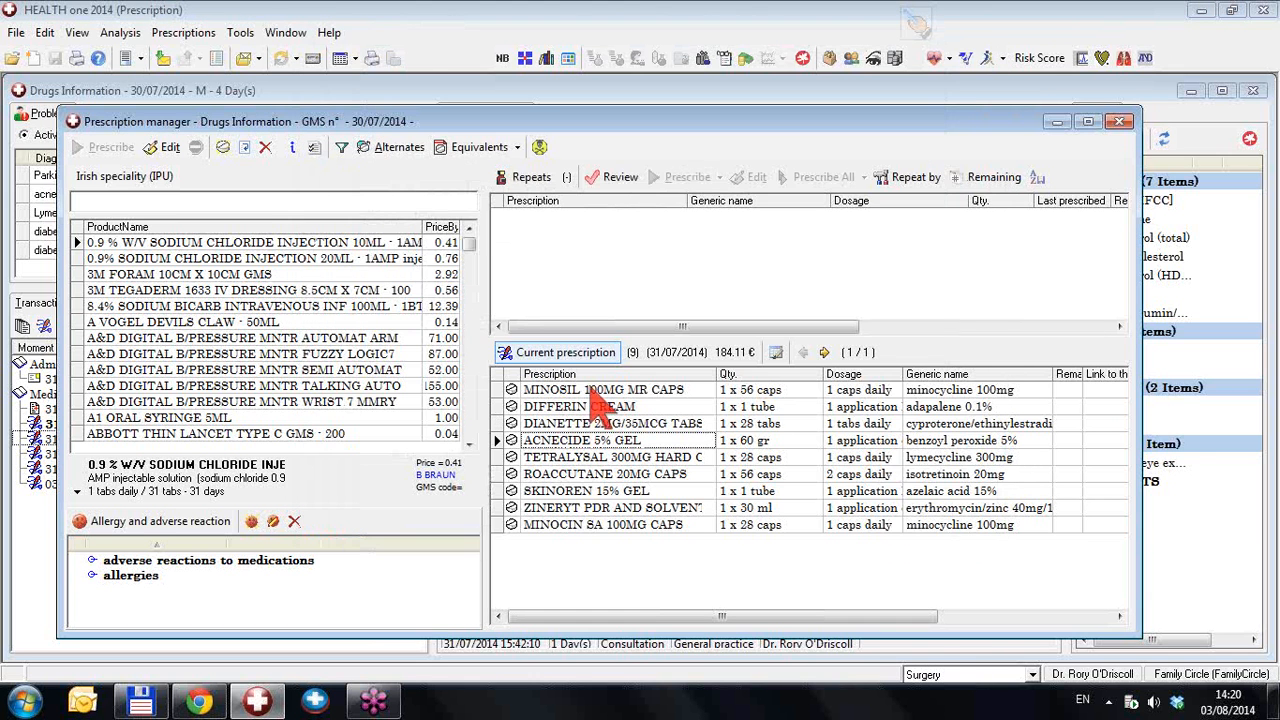
{"action": "key", "text": "Return"}
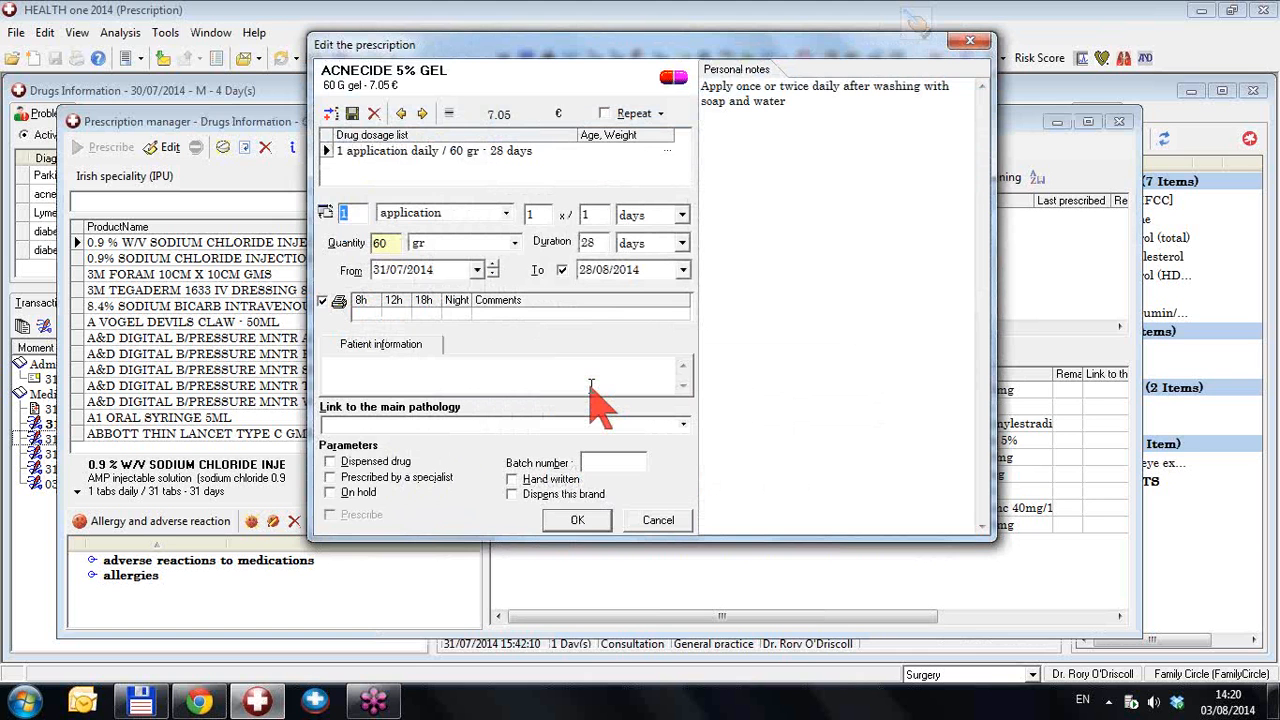
{"action": "key", "text": "Escape"}
{"action": "key", "text": "Down"}
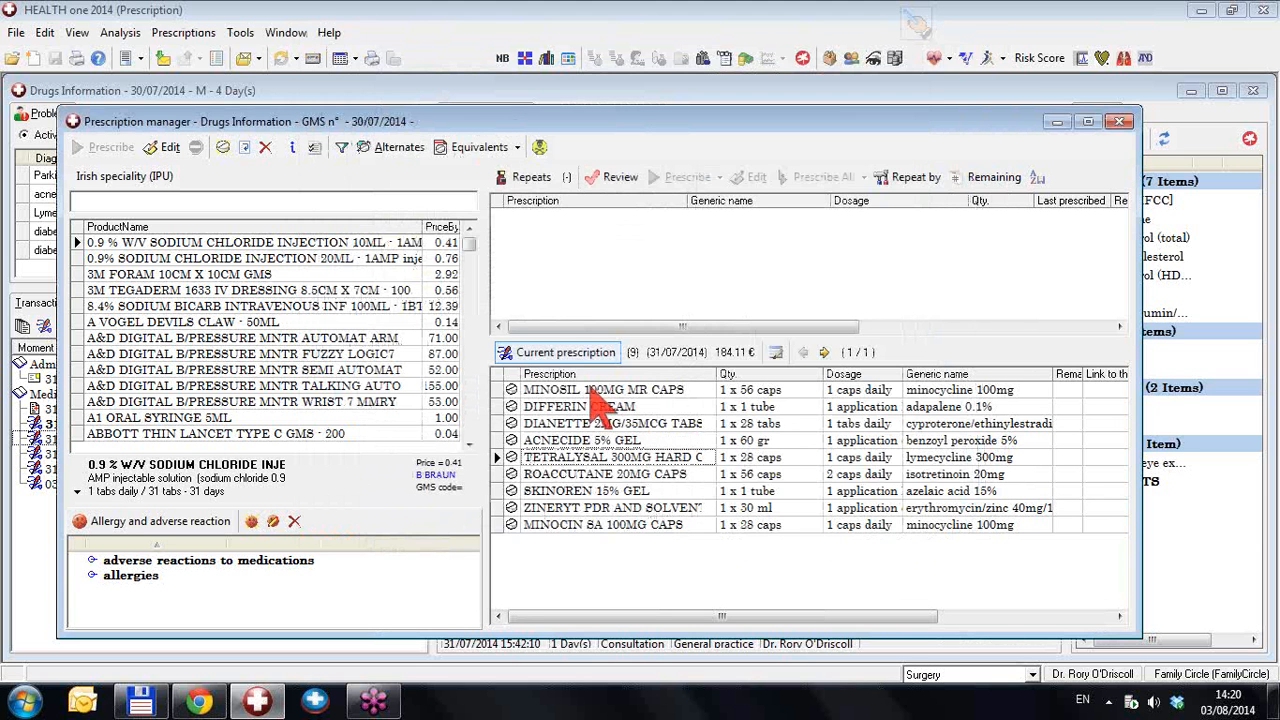
{"action": "key", "text": "Return"}
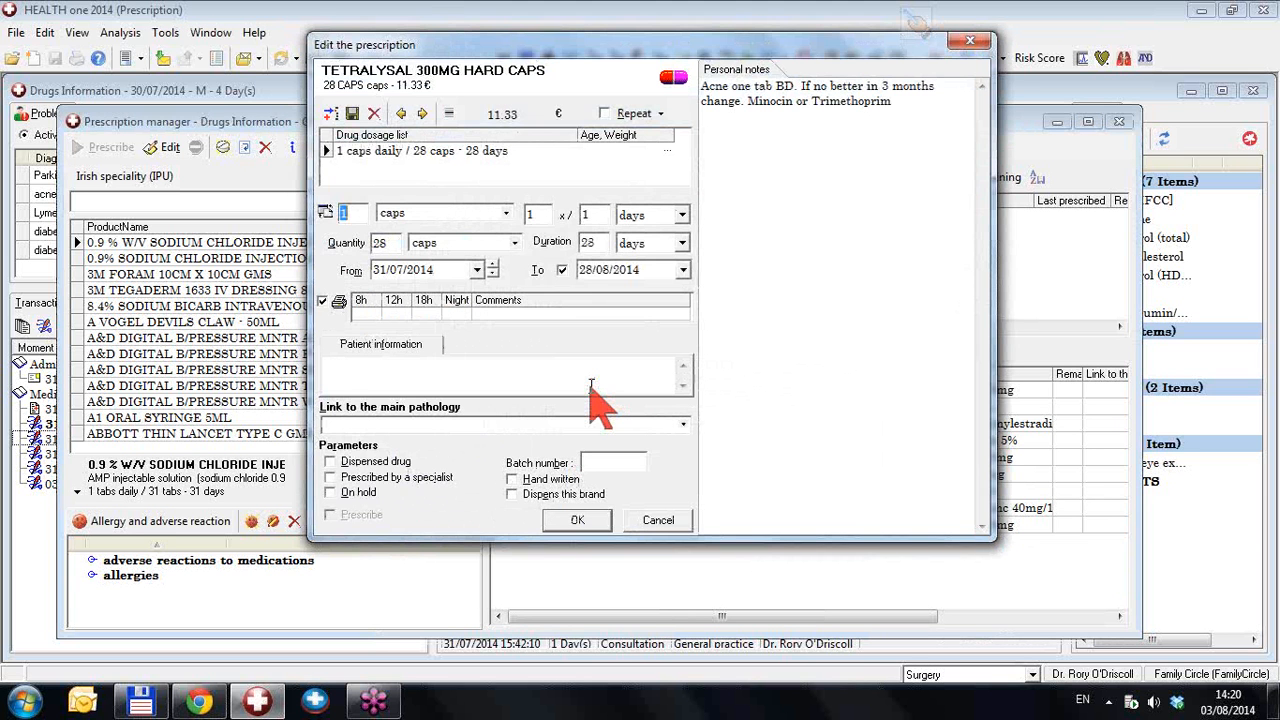
{"action": "key", "text": "Escape"}
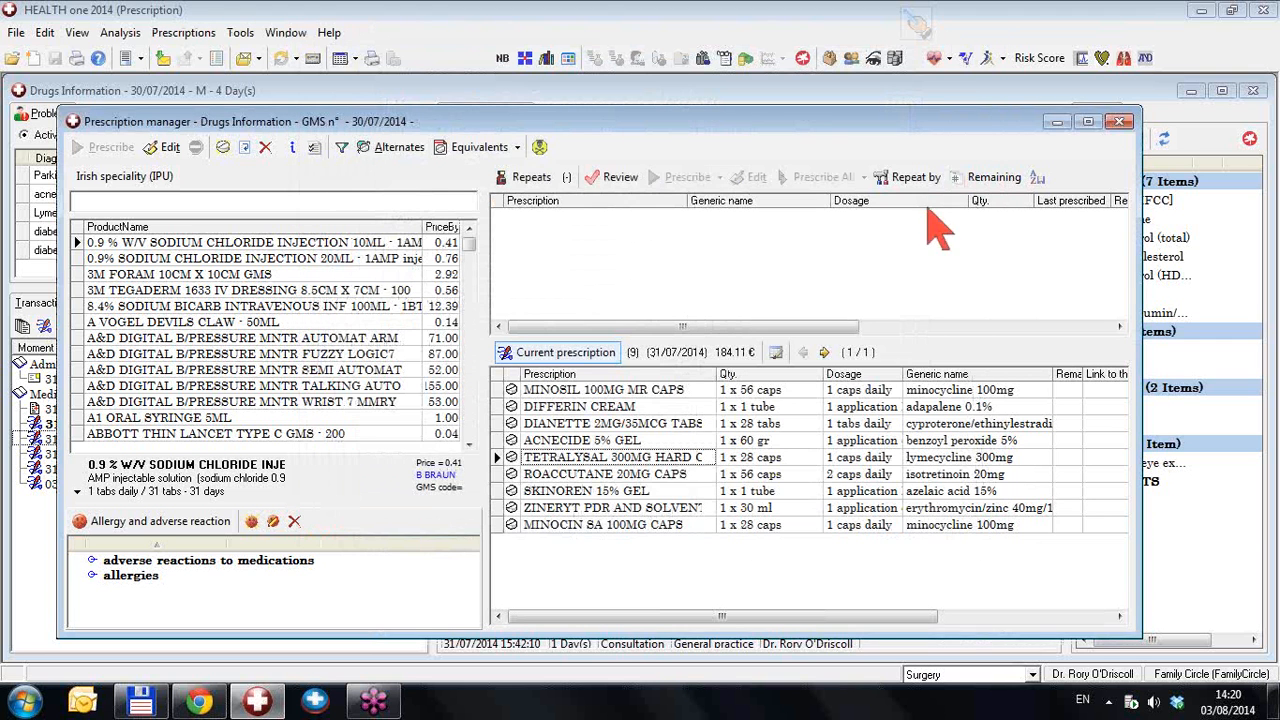
Close the prescription manager and open the 31/07/2014 consultation recorded for Lyme disease
{"action": "left_click", "coordinate": [1119, 121]}
{"action": "left_click", "coordinate": [140, 456]}
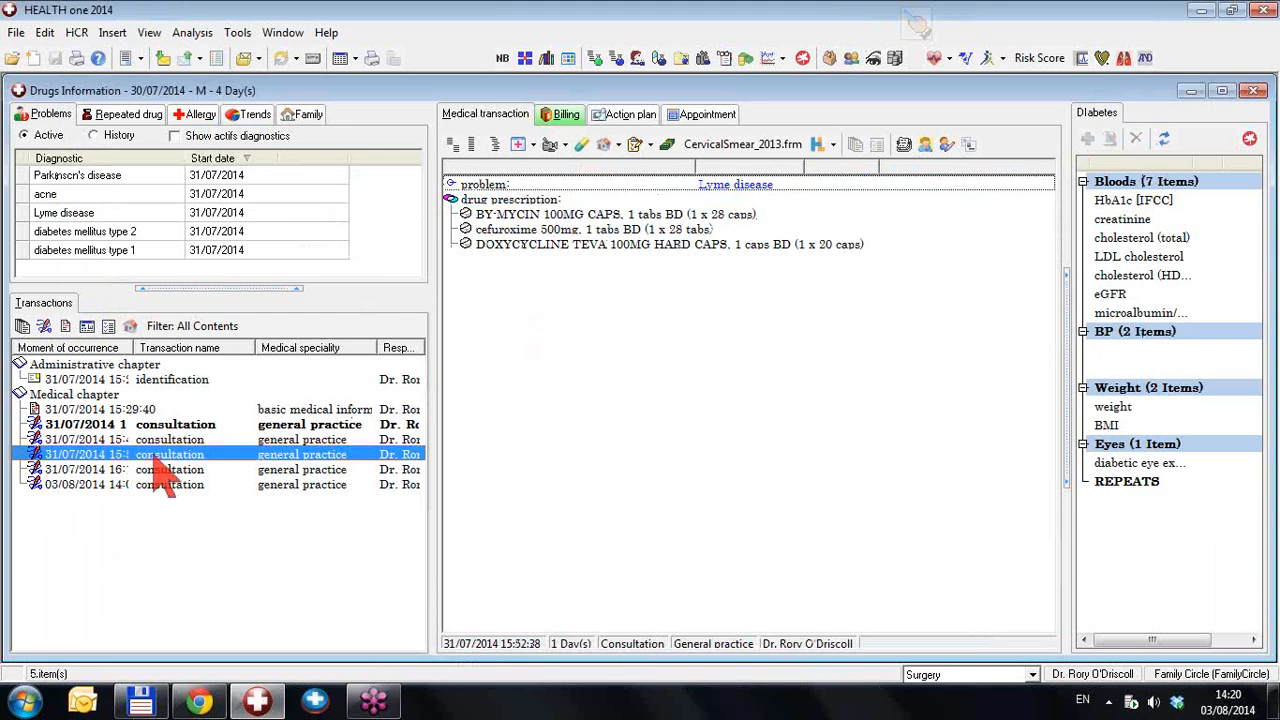